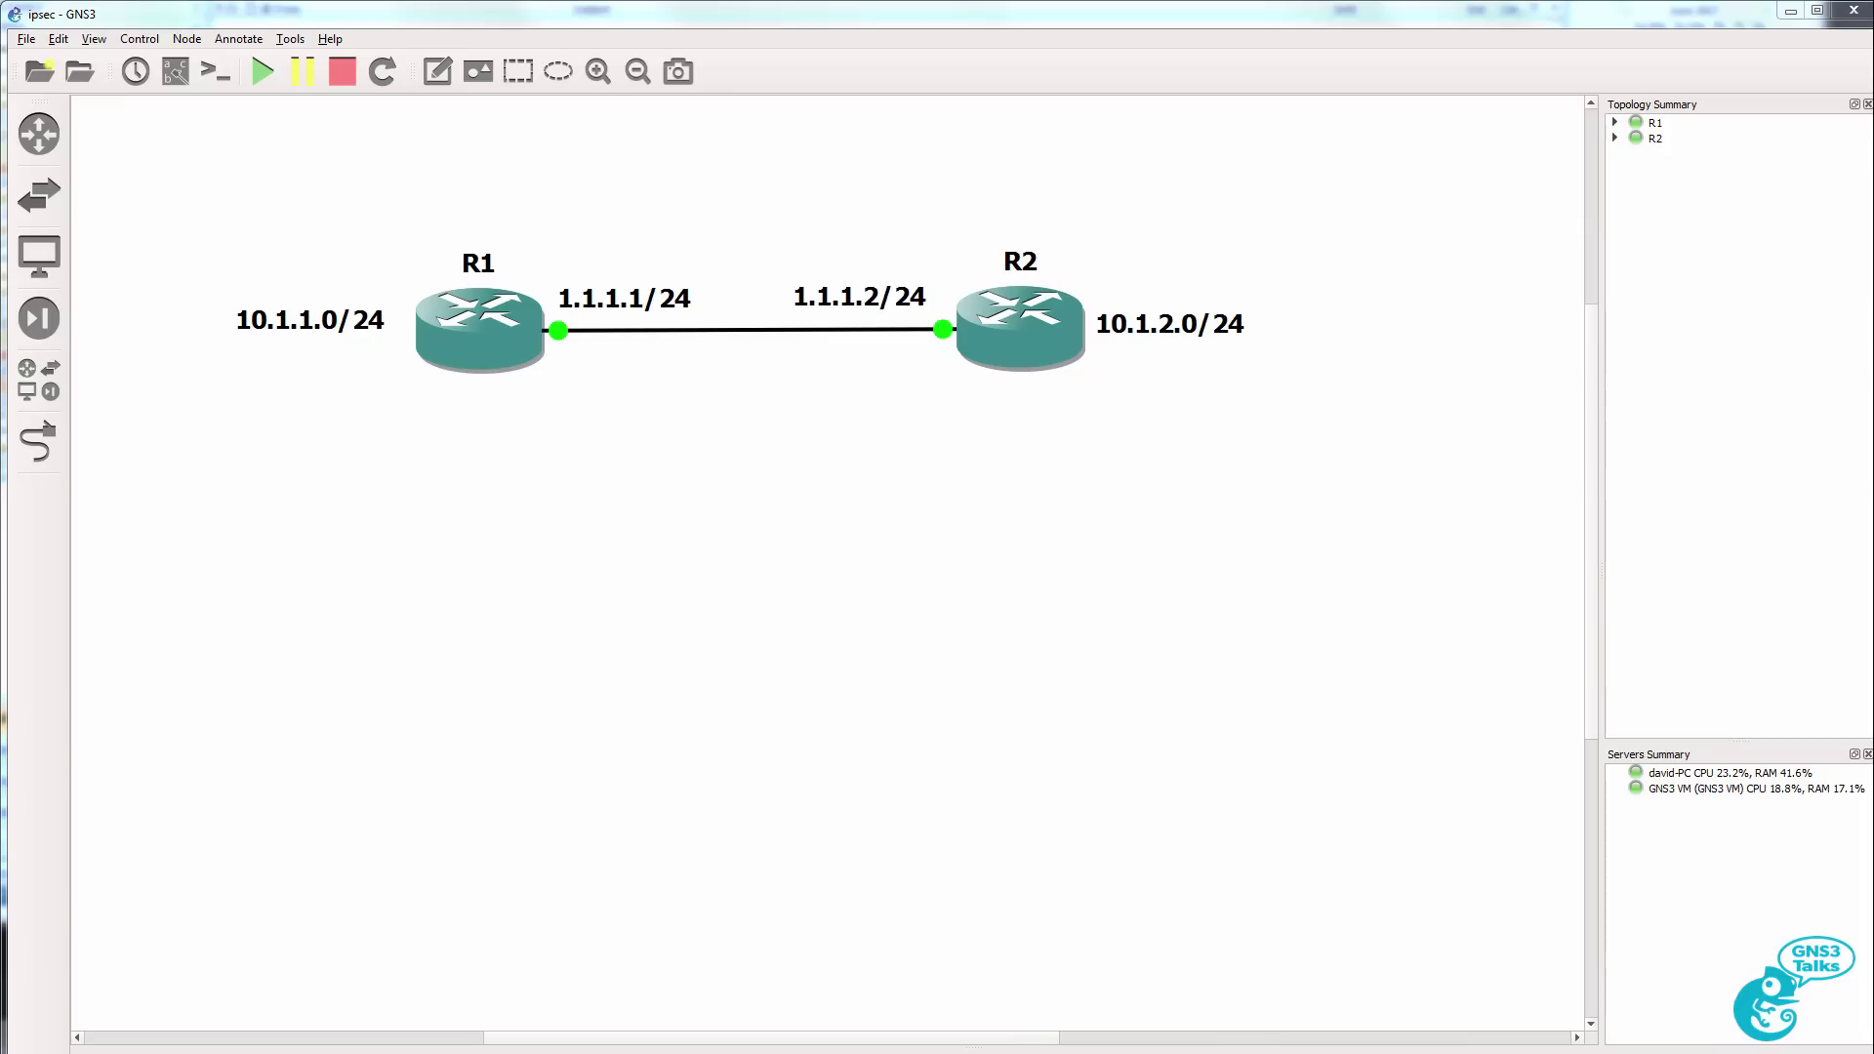
- Bring the GNS3 VM console window into view, release input from the VM and reposition it
key(alt+Tab)
drag(1759, 325, 975, 351)
click(1187, 670)
key(ctrl+alt)
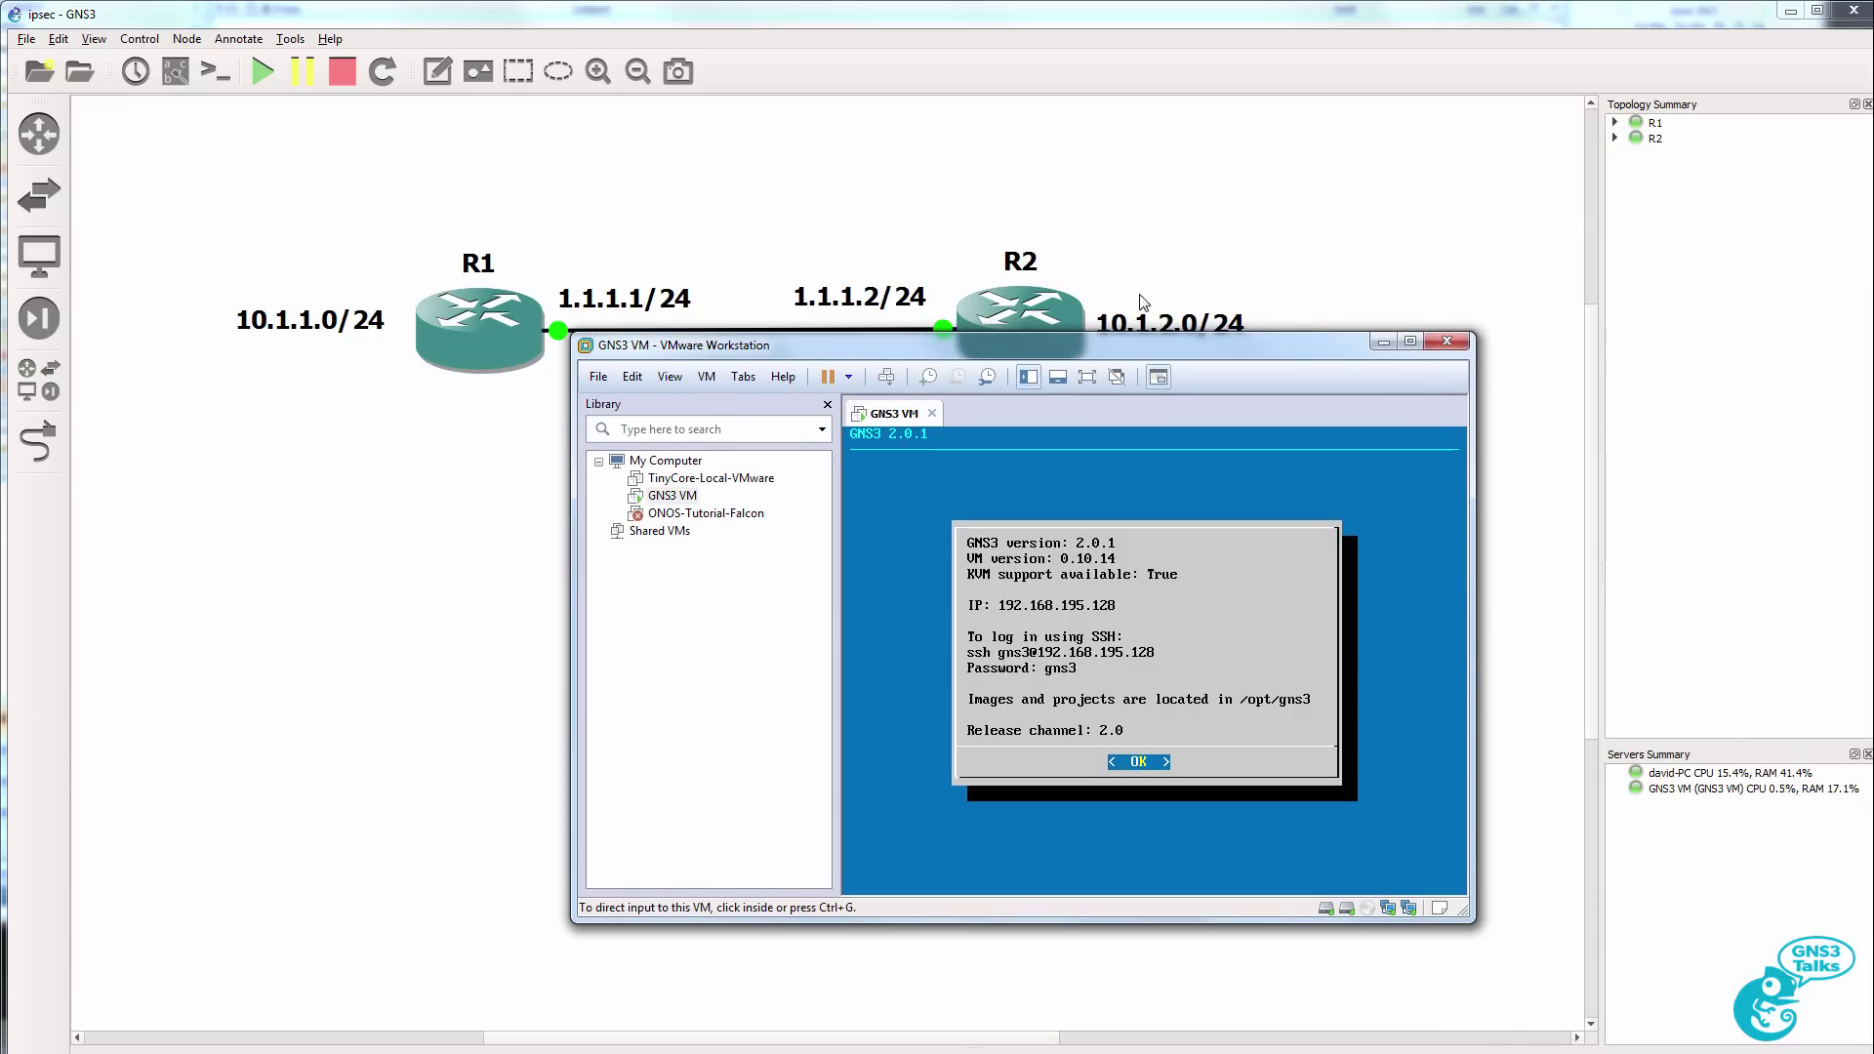
drag(1164, 341, 1515, 436)
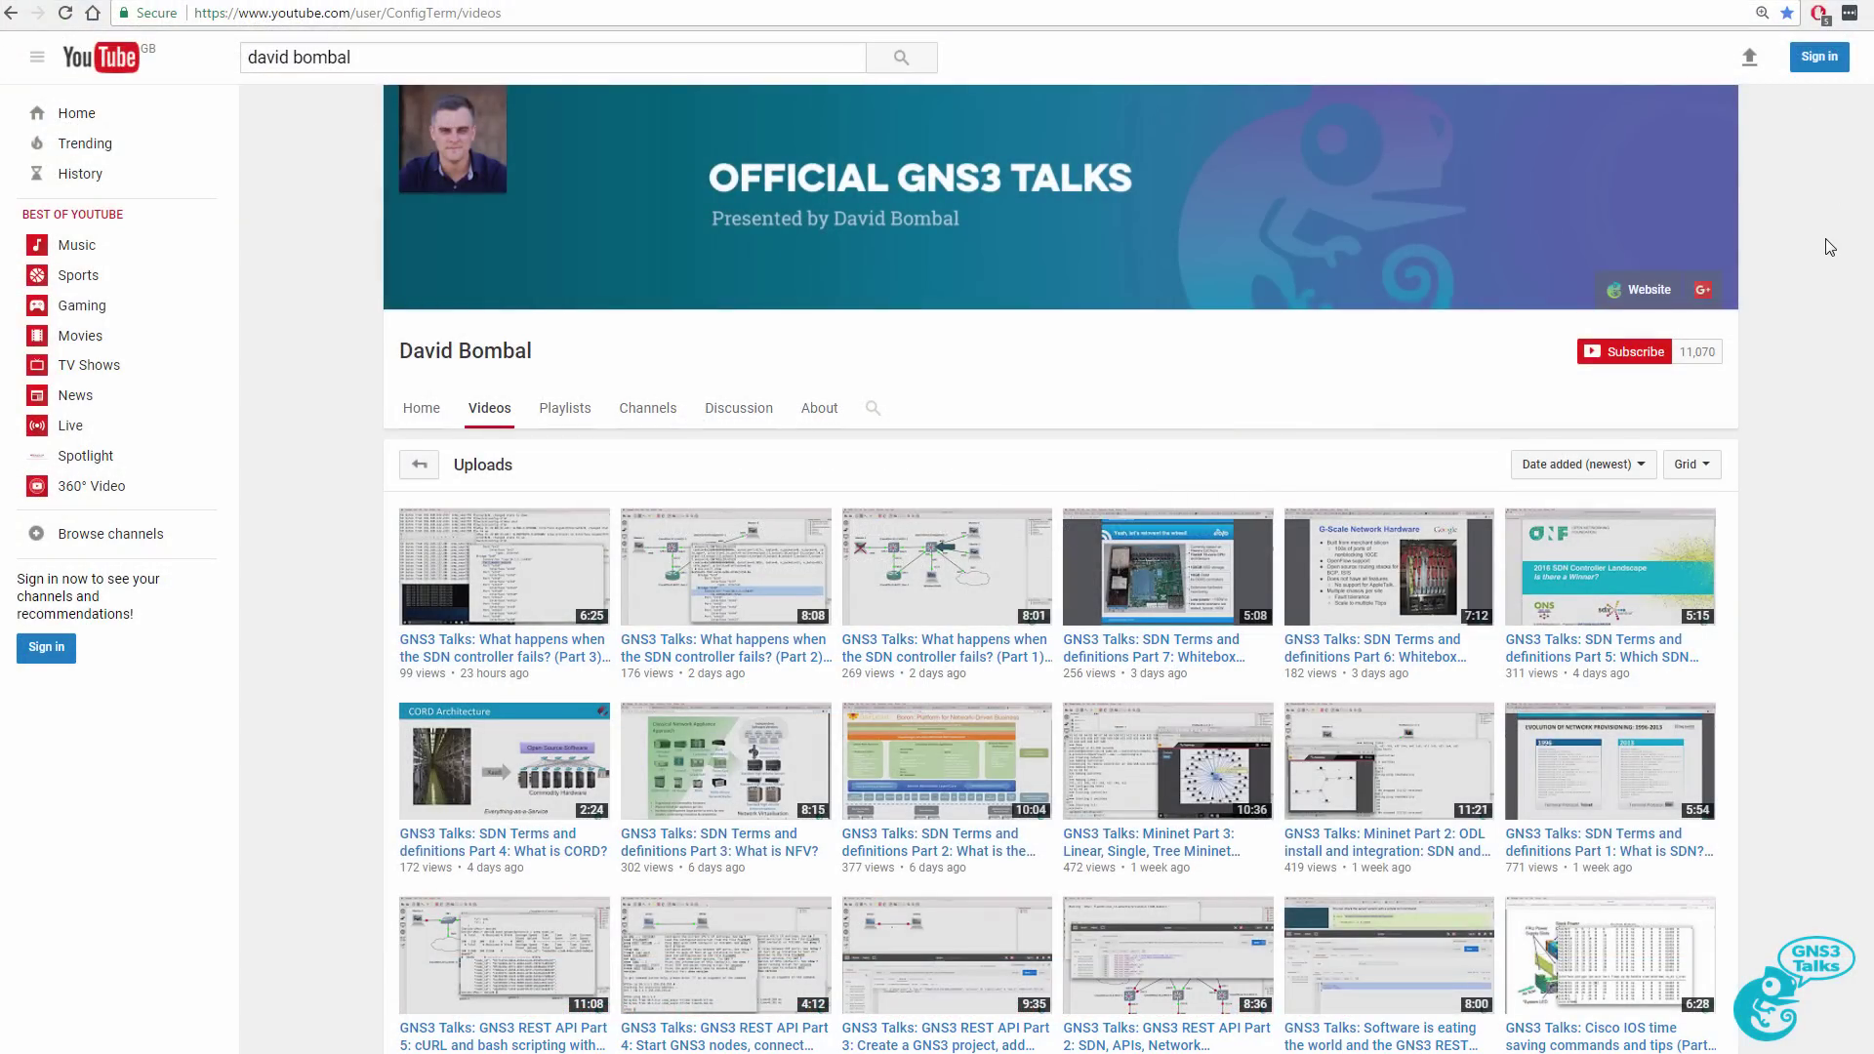
- Load two more batches of the channel's older uploads, then return to the top of the page
scroll(1061, 569, down, 5)
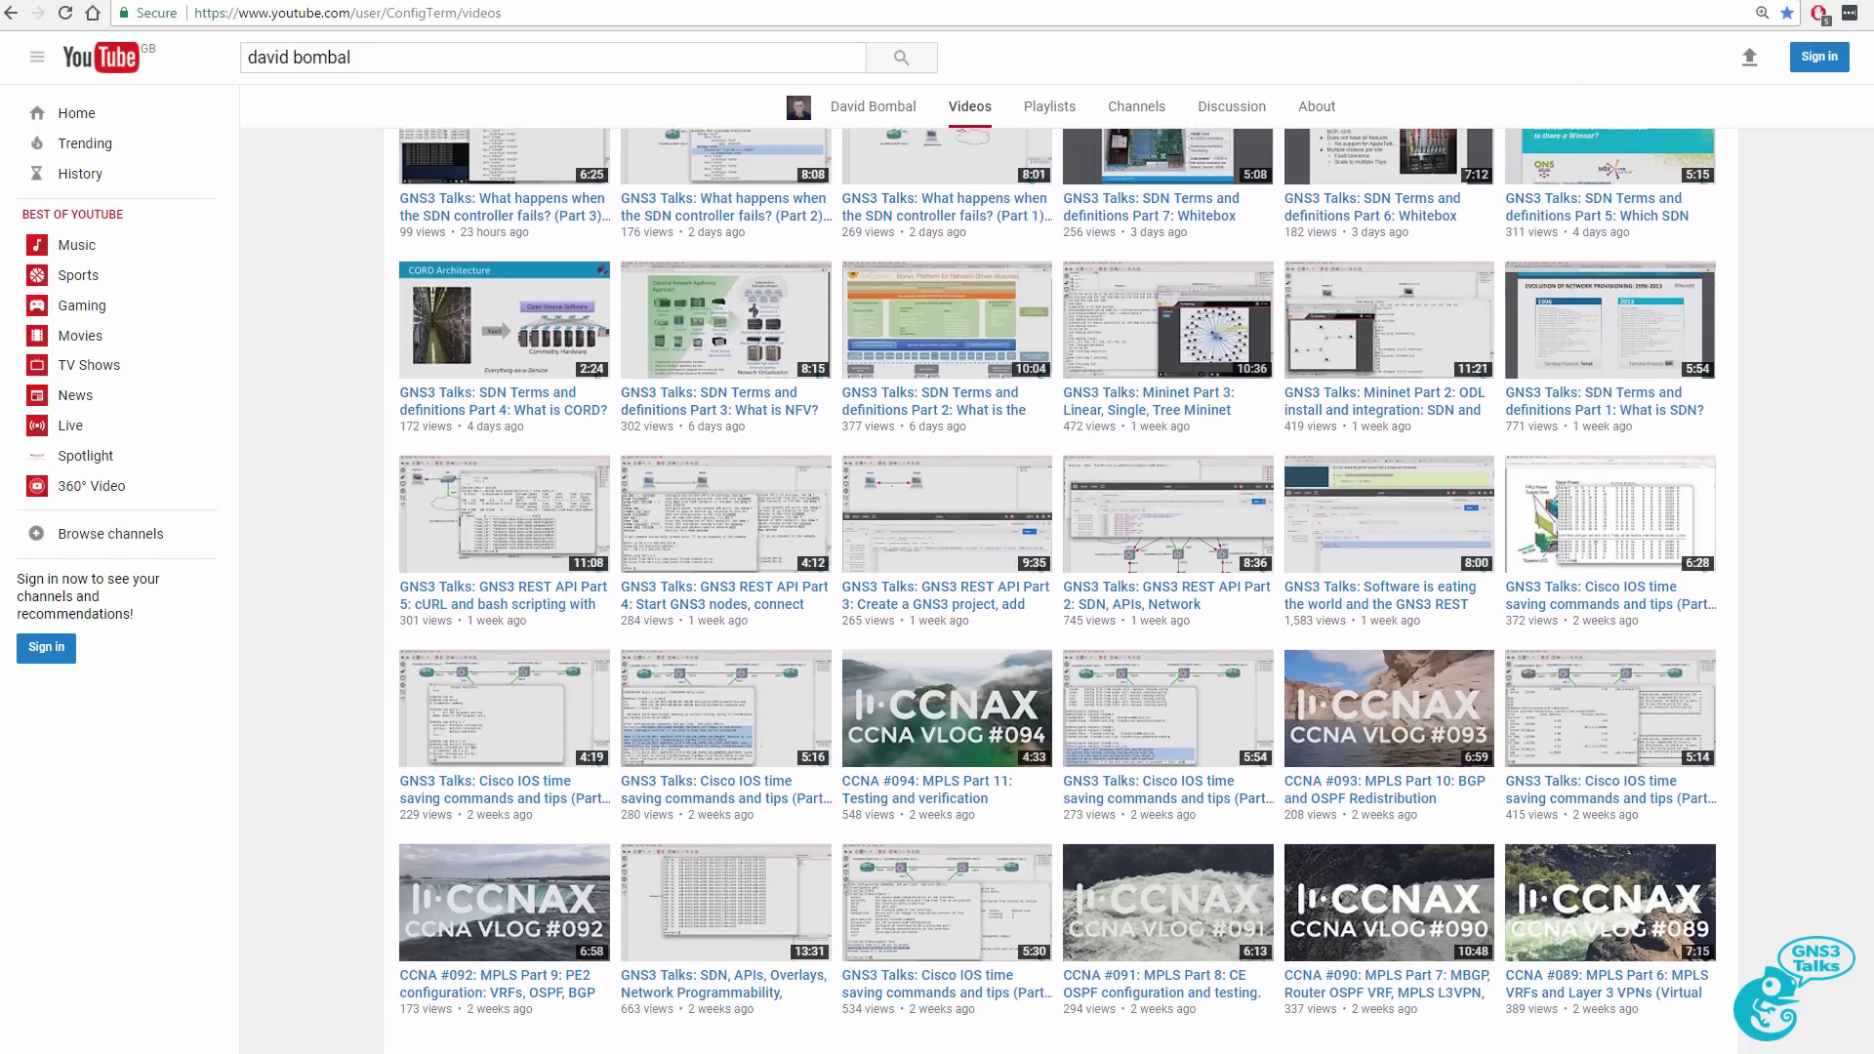
scroll(1061, 569, down, 2)
click(1054, 896)
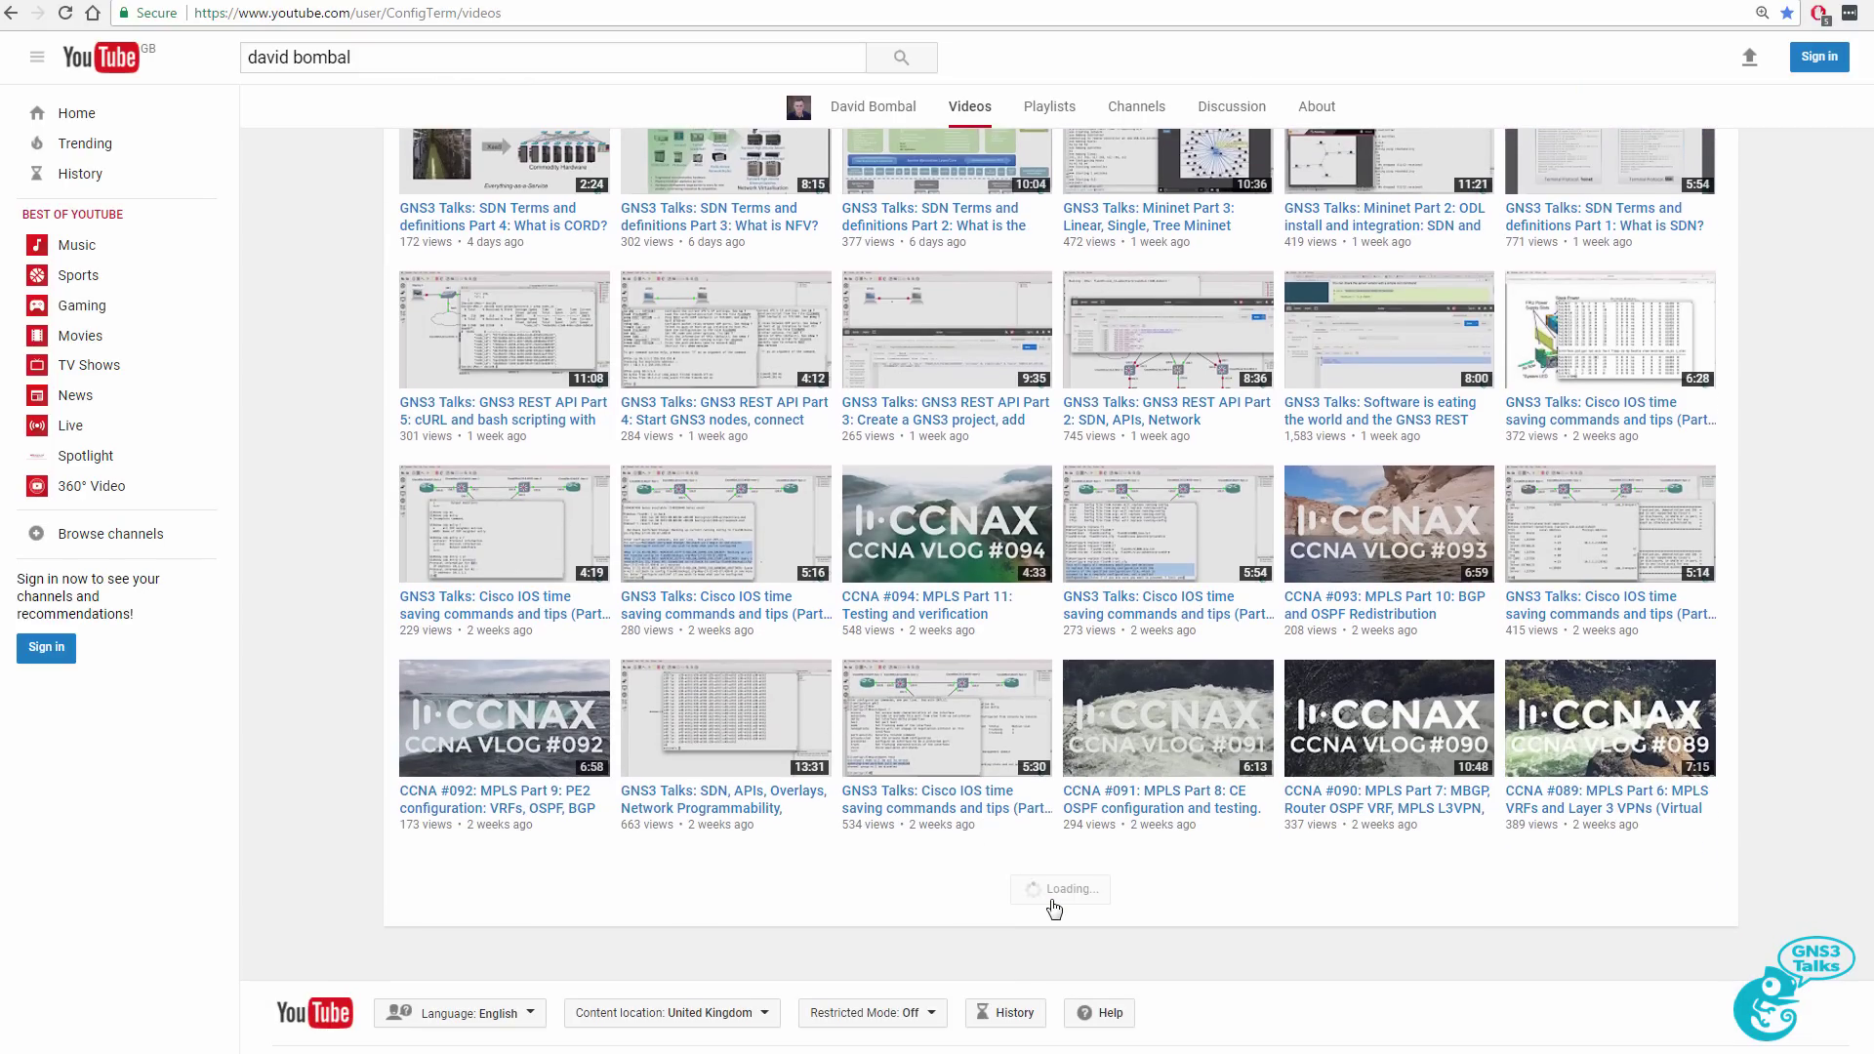
scroll(1063, 912, down, 7)
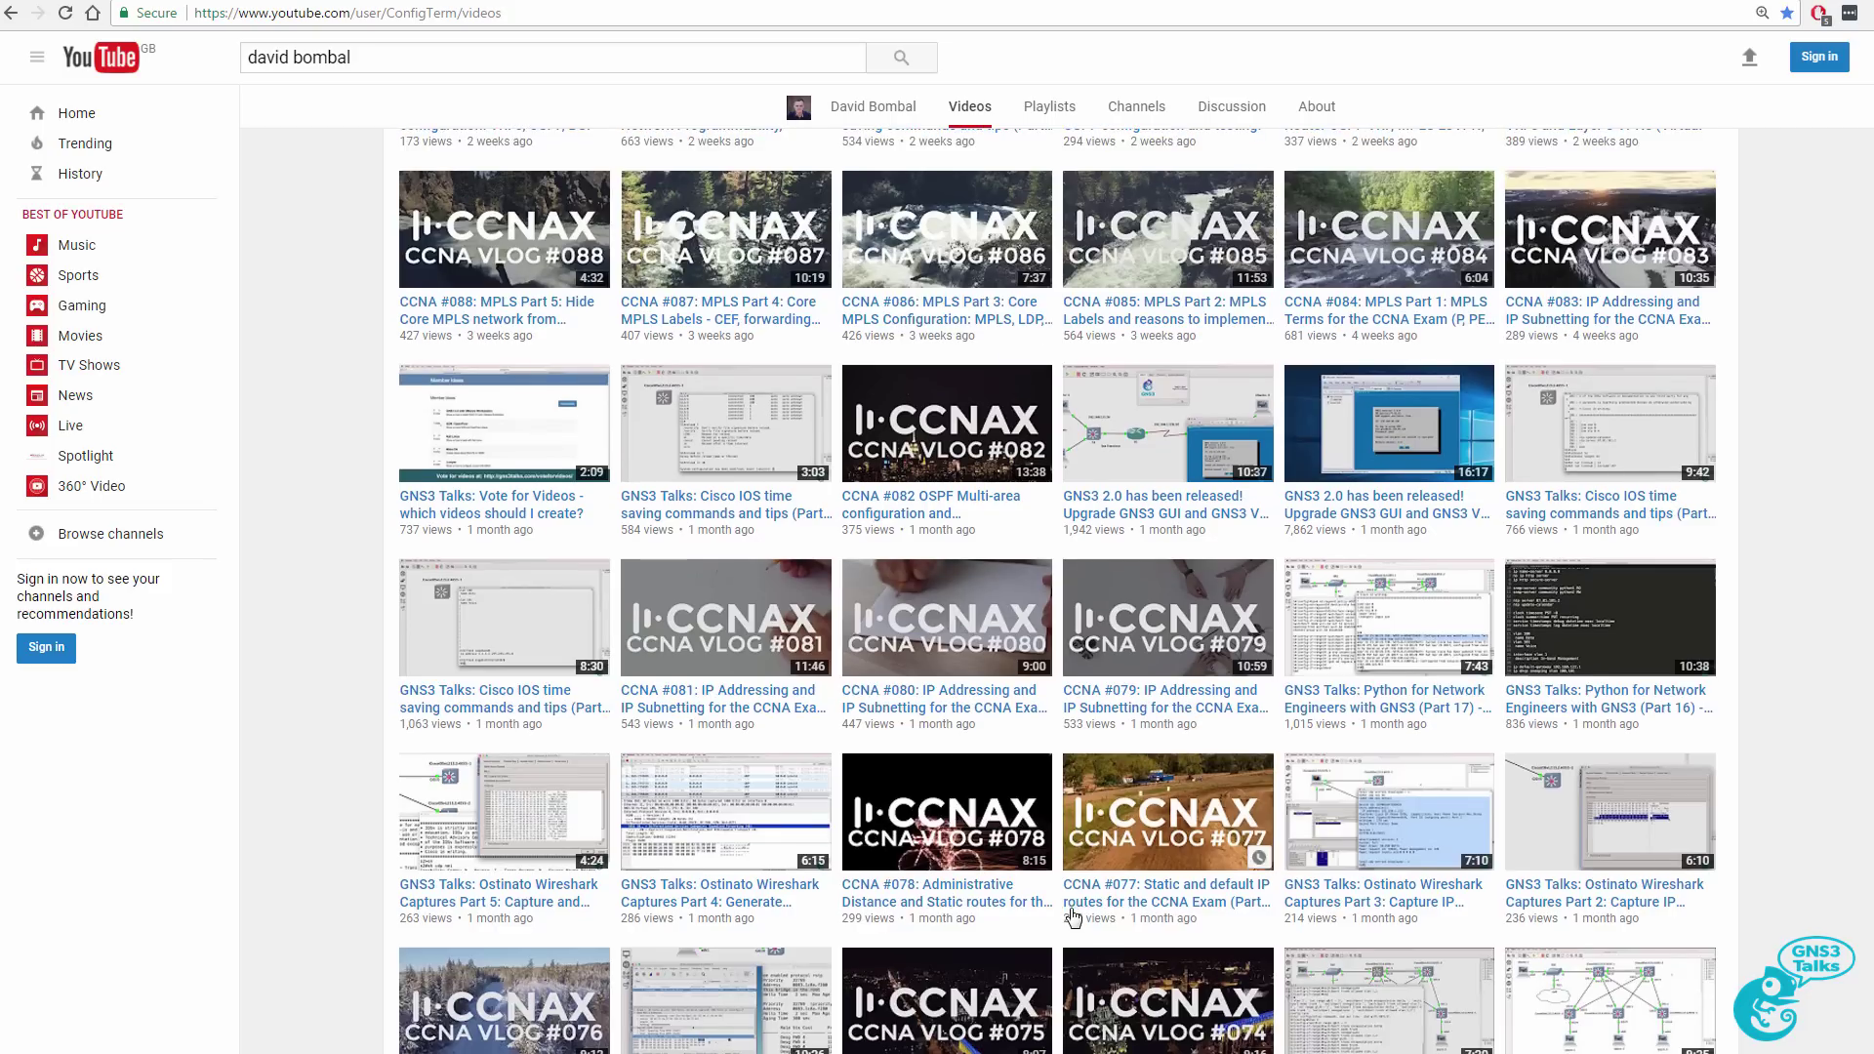
scroll(1073, 917, down, 3)
click(1061, 892)
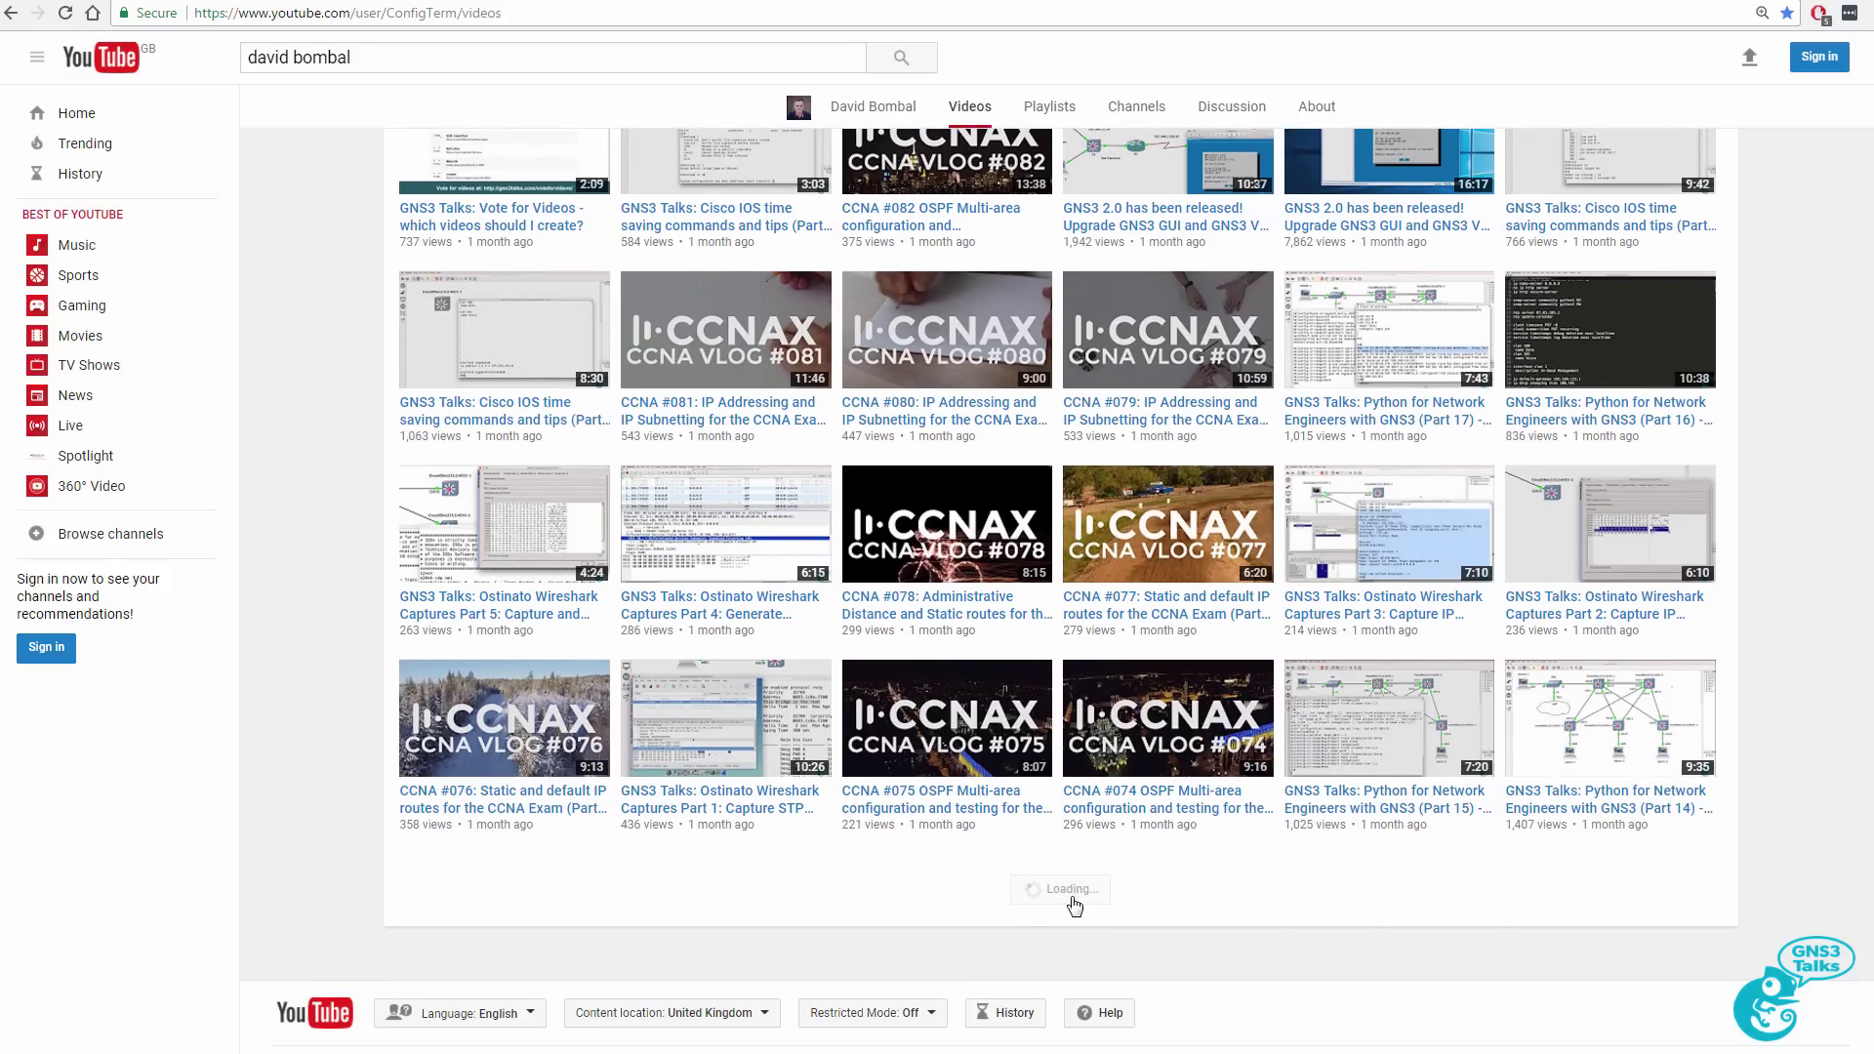
scroll(1074, 906, down, 7)
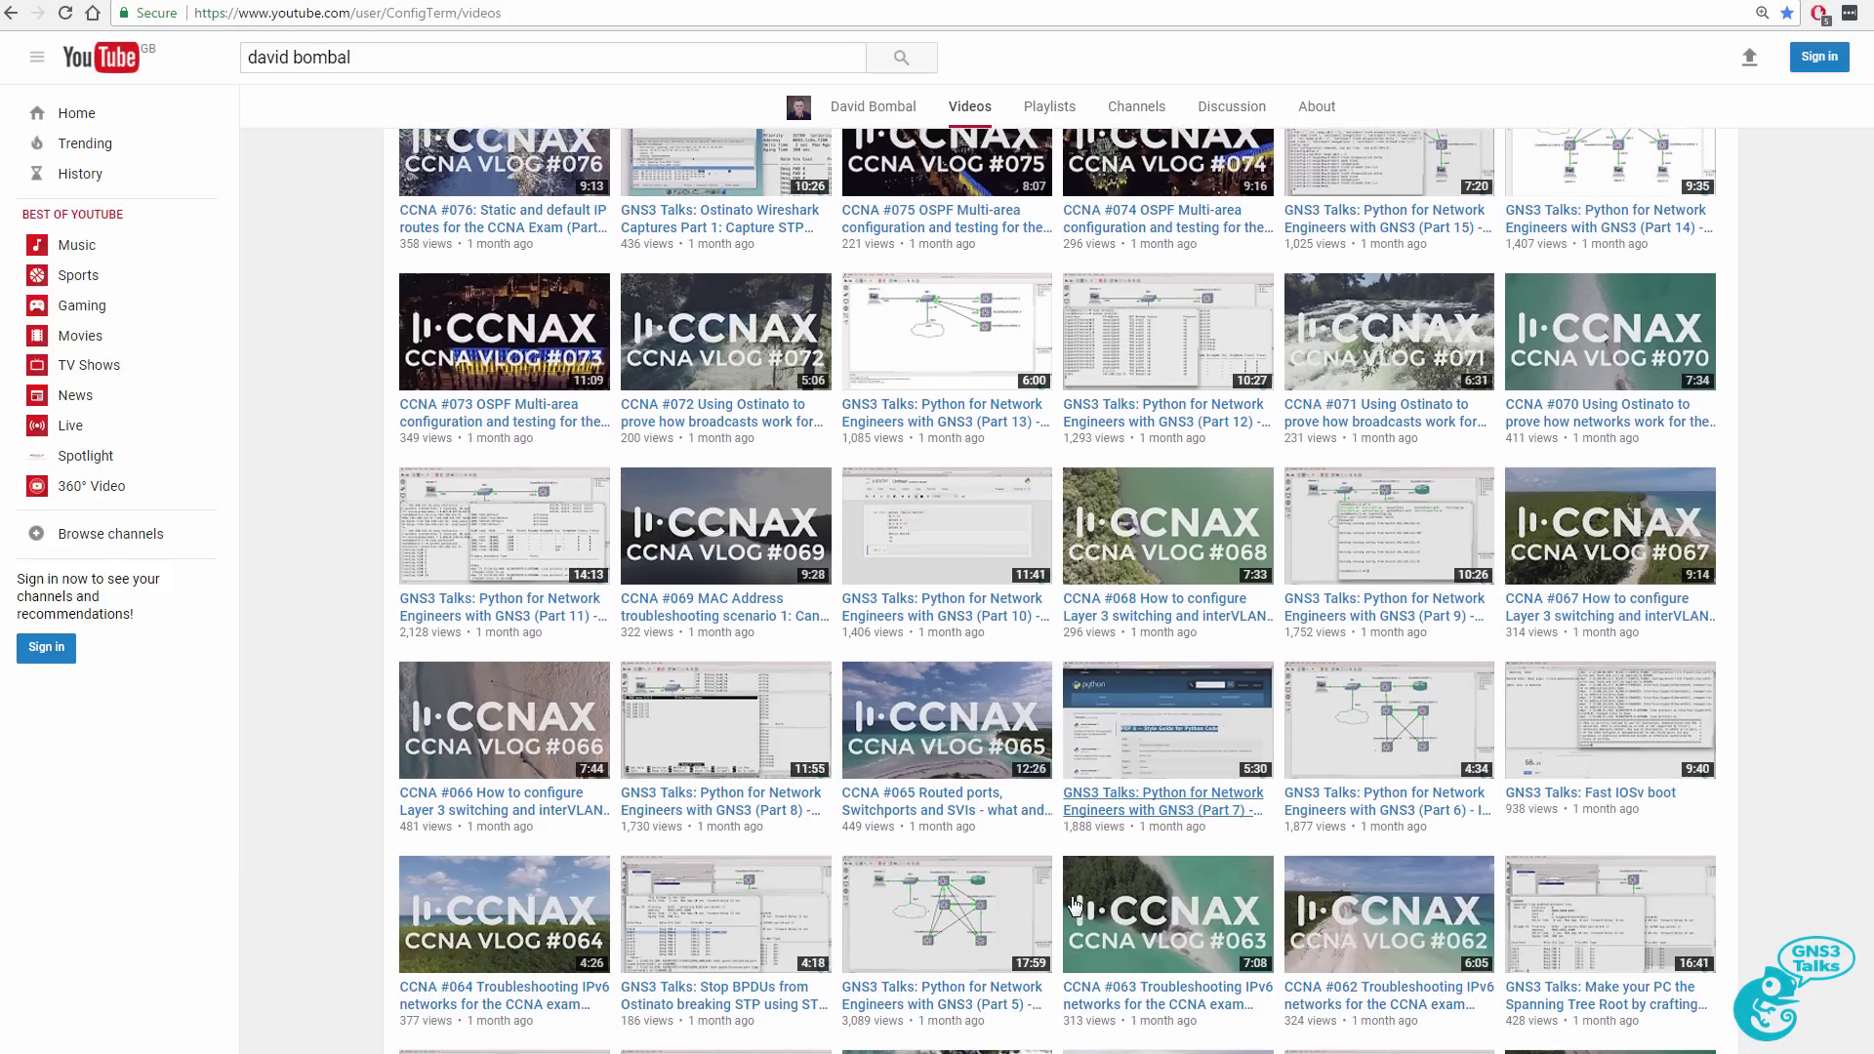
scroll(1073, 905, down, 1)
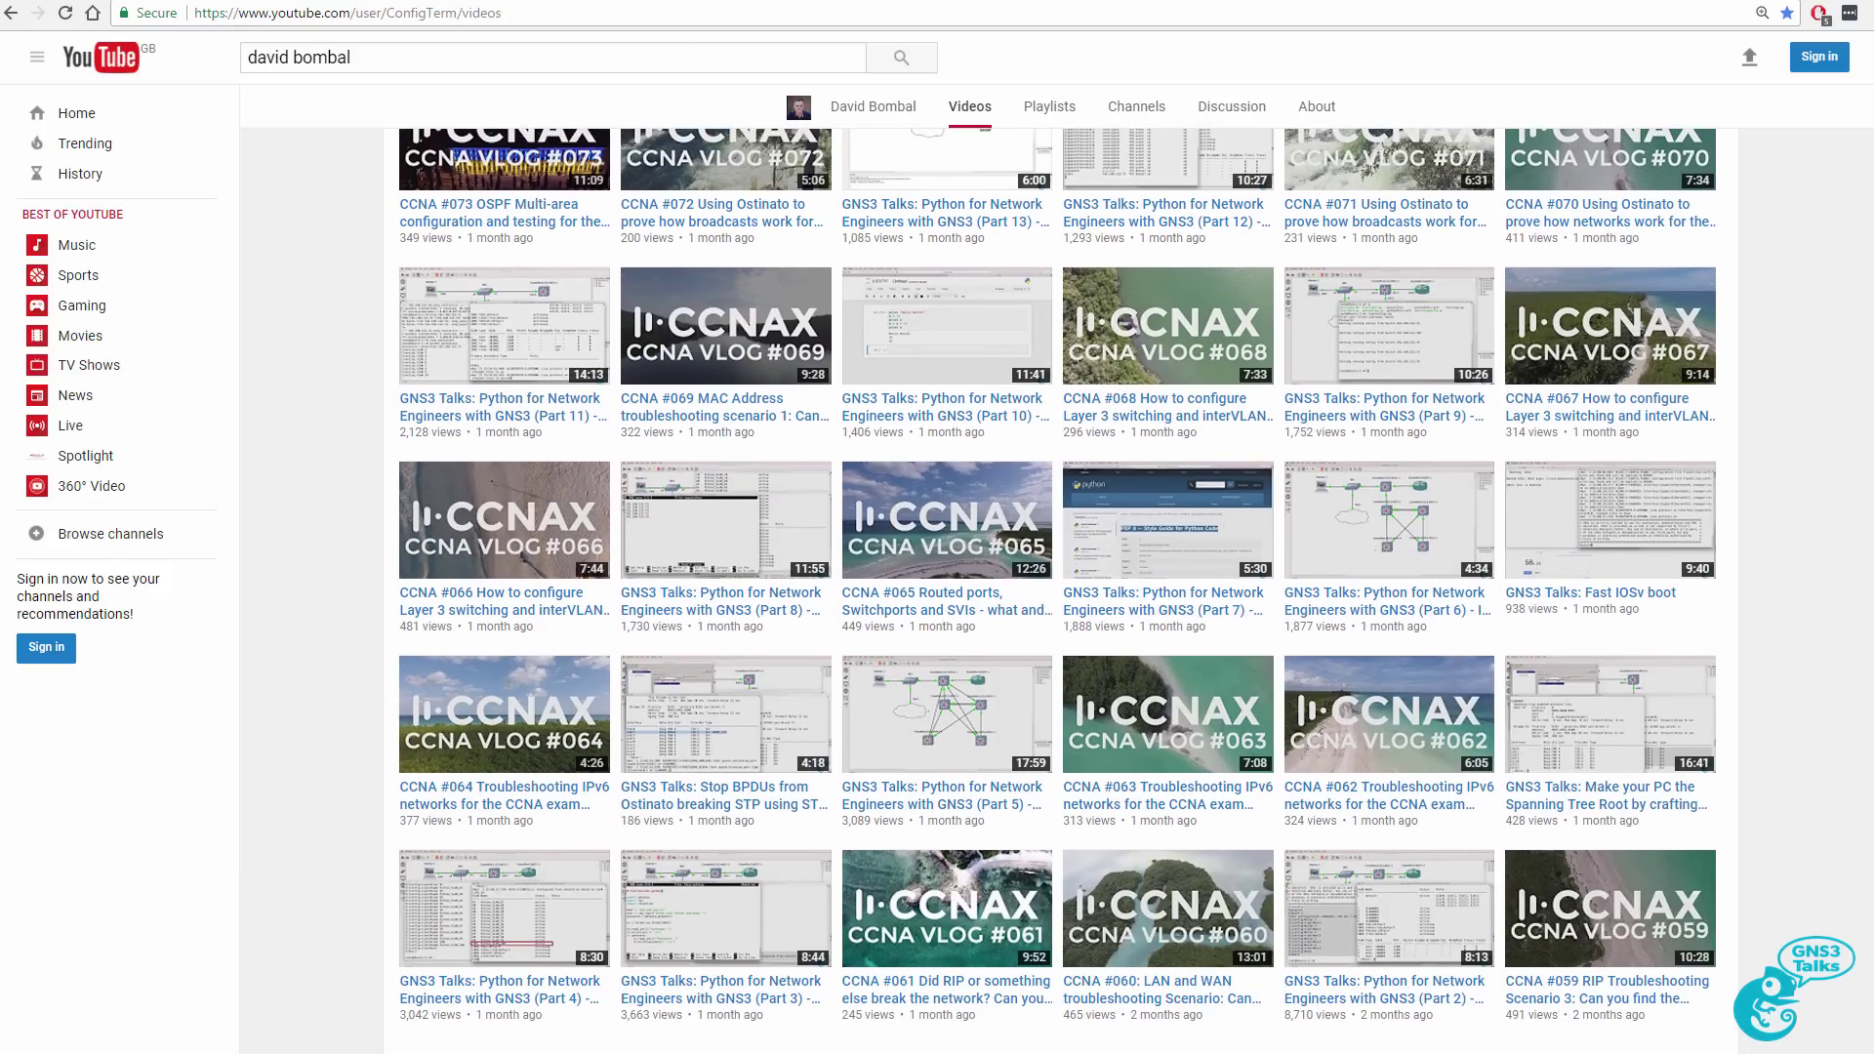
key(Home)
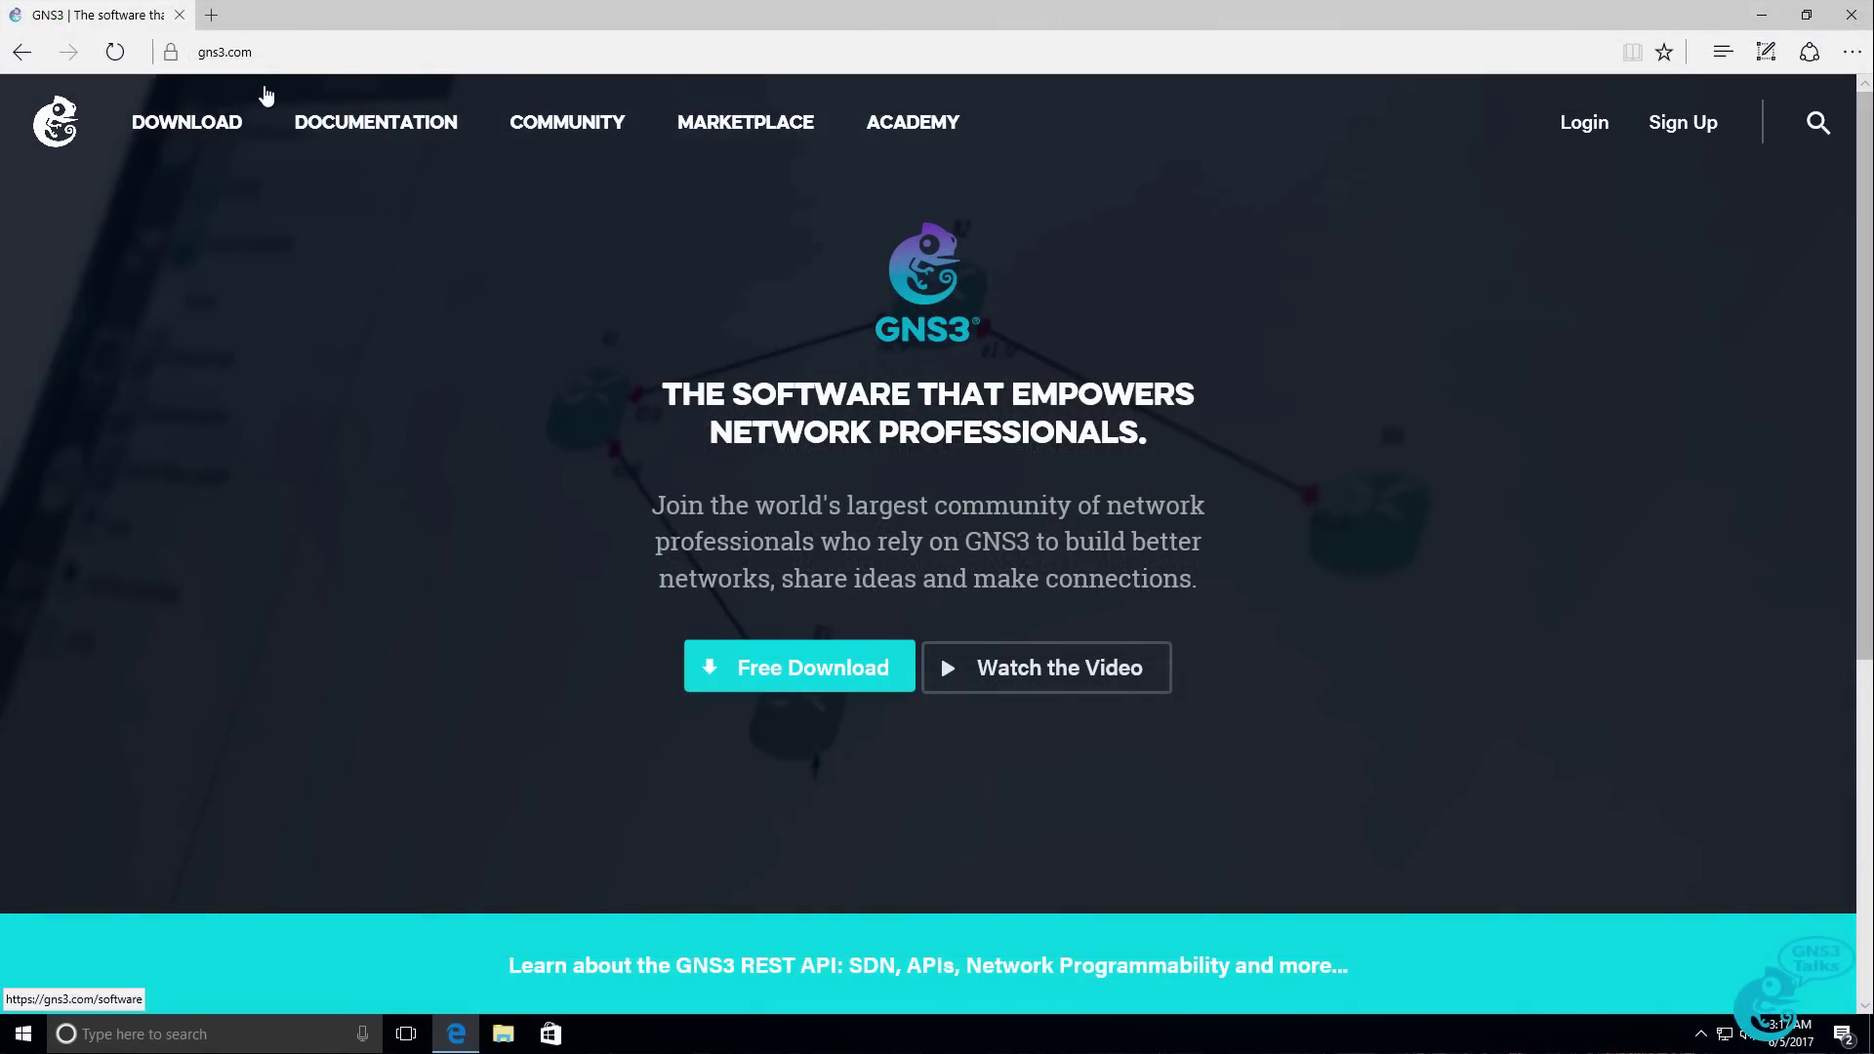
- Go from the gns3.com homepage to the Free Download page's sign-up form
click(280, 57)
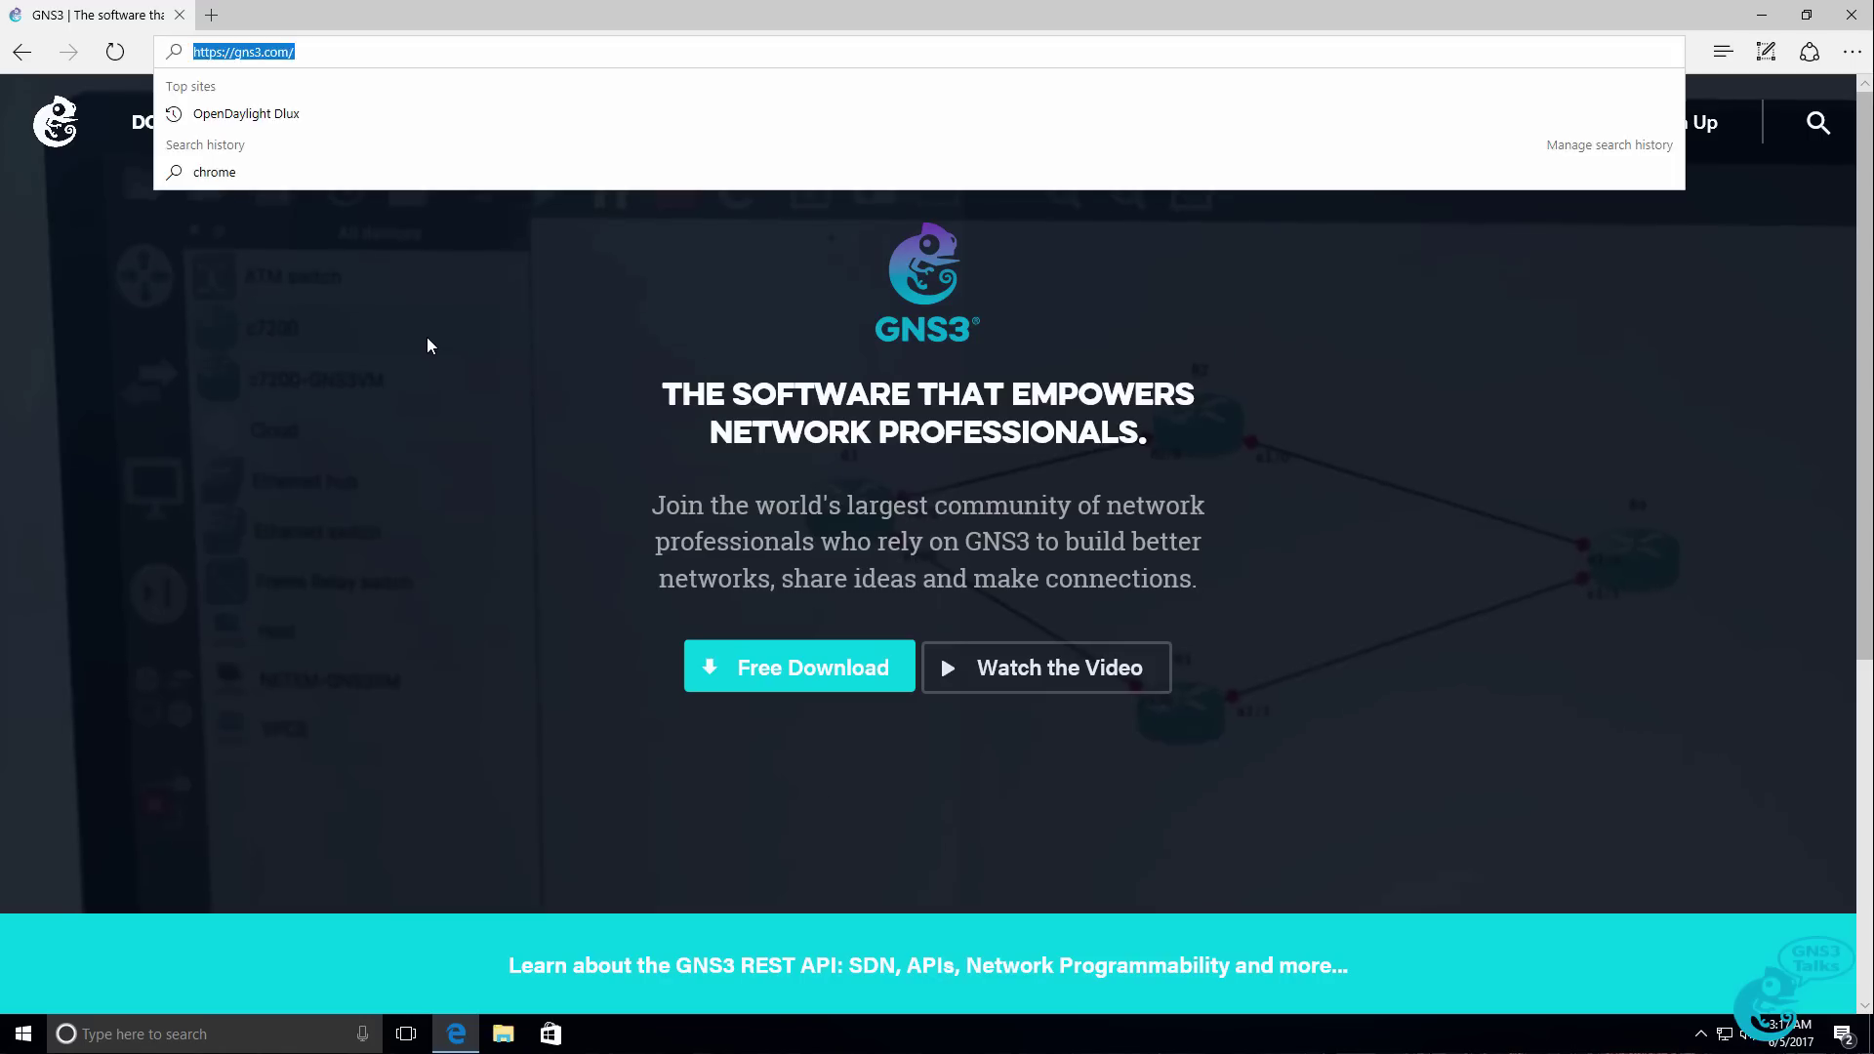
click(426, 337)
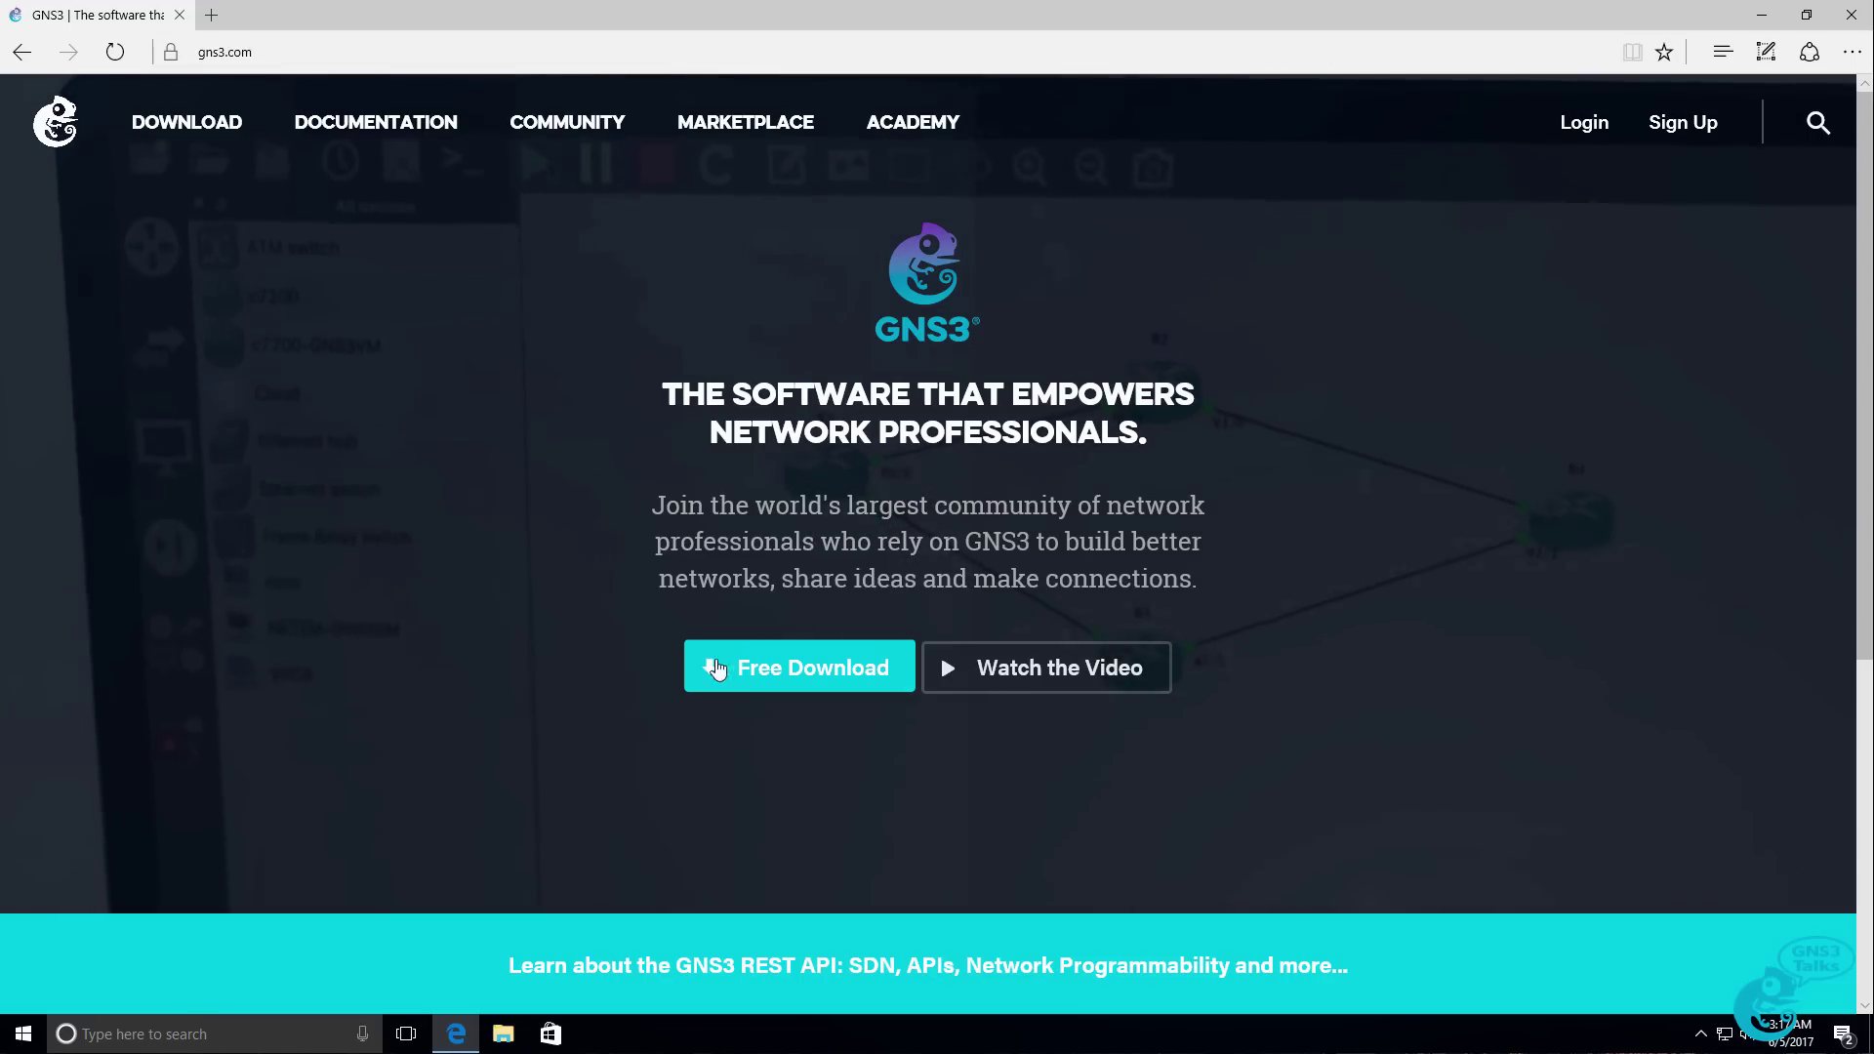
click(806, 670)
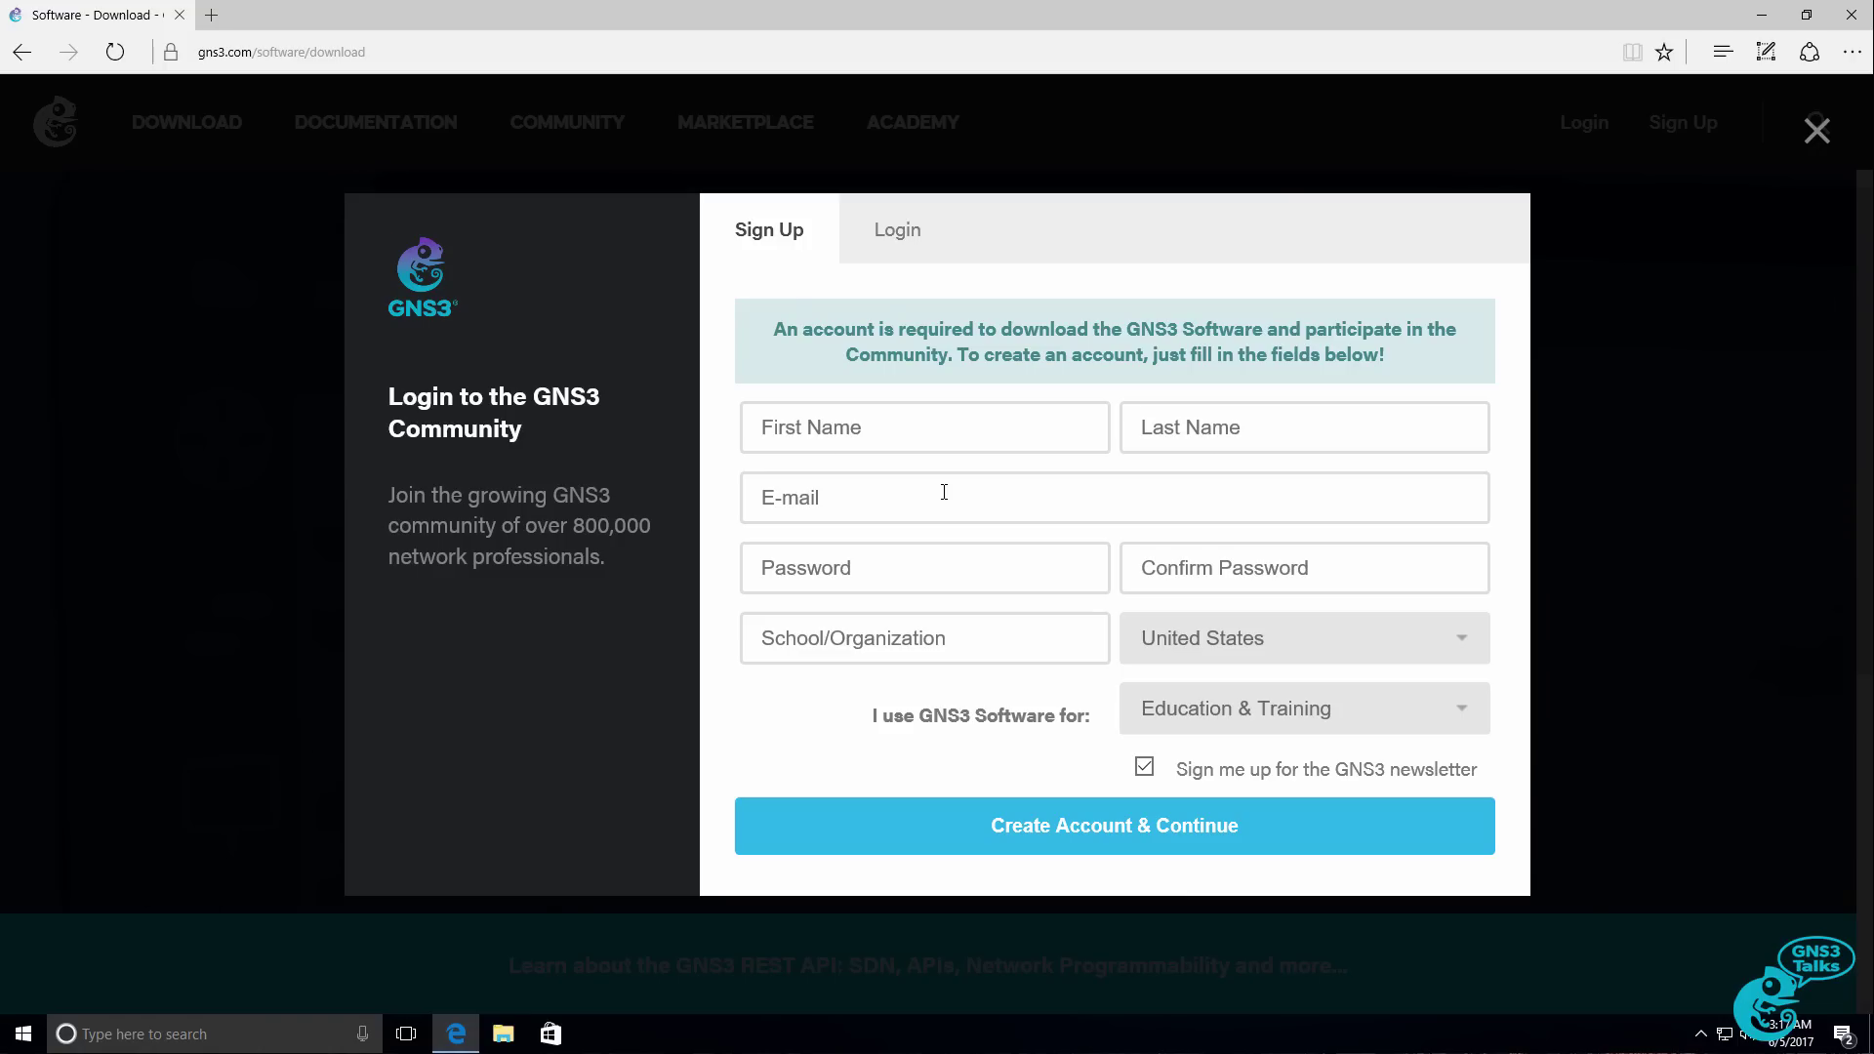
- Sign in on the Login tab with the account e-mail and password
click(874, 222)
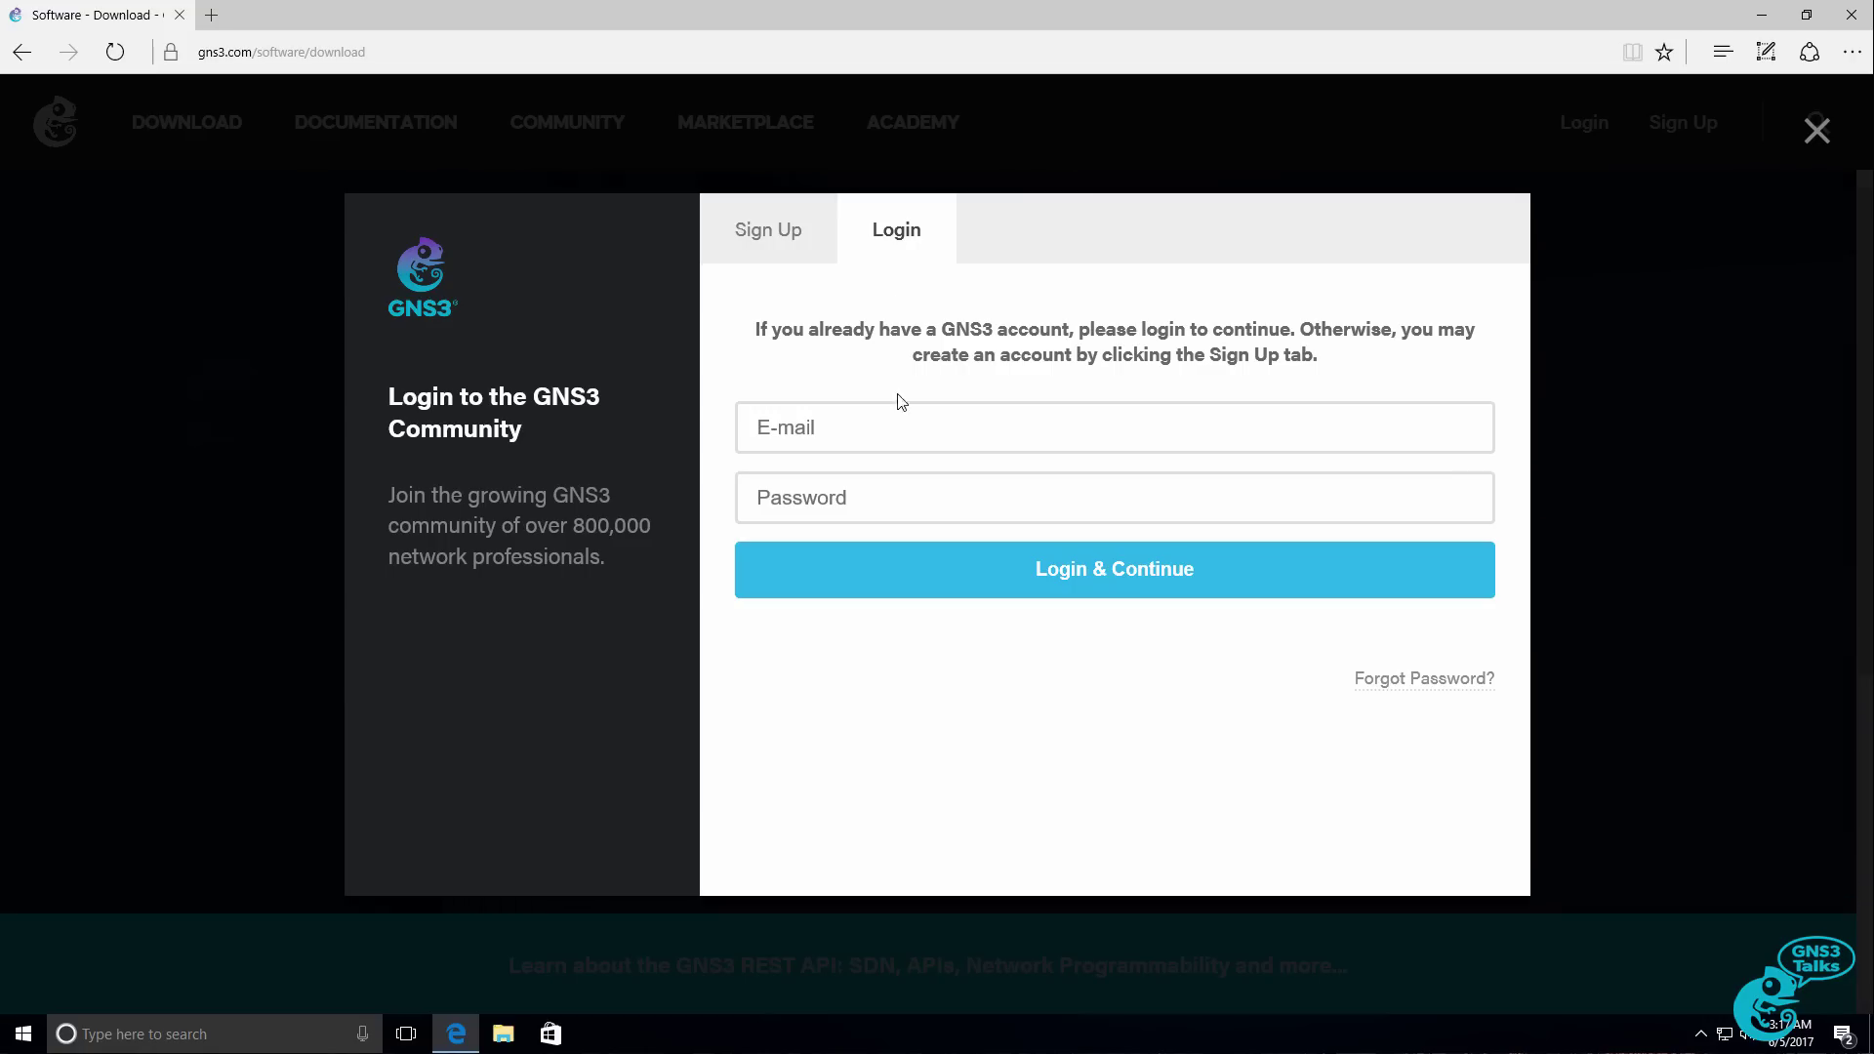
click(937, 428)
text(user@gmail)
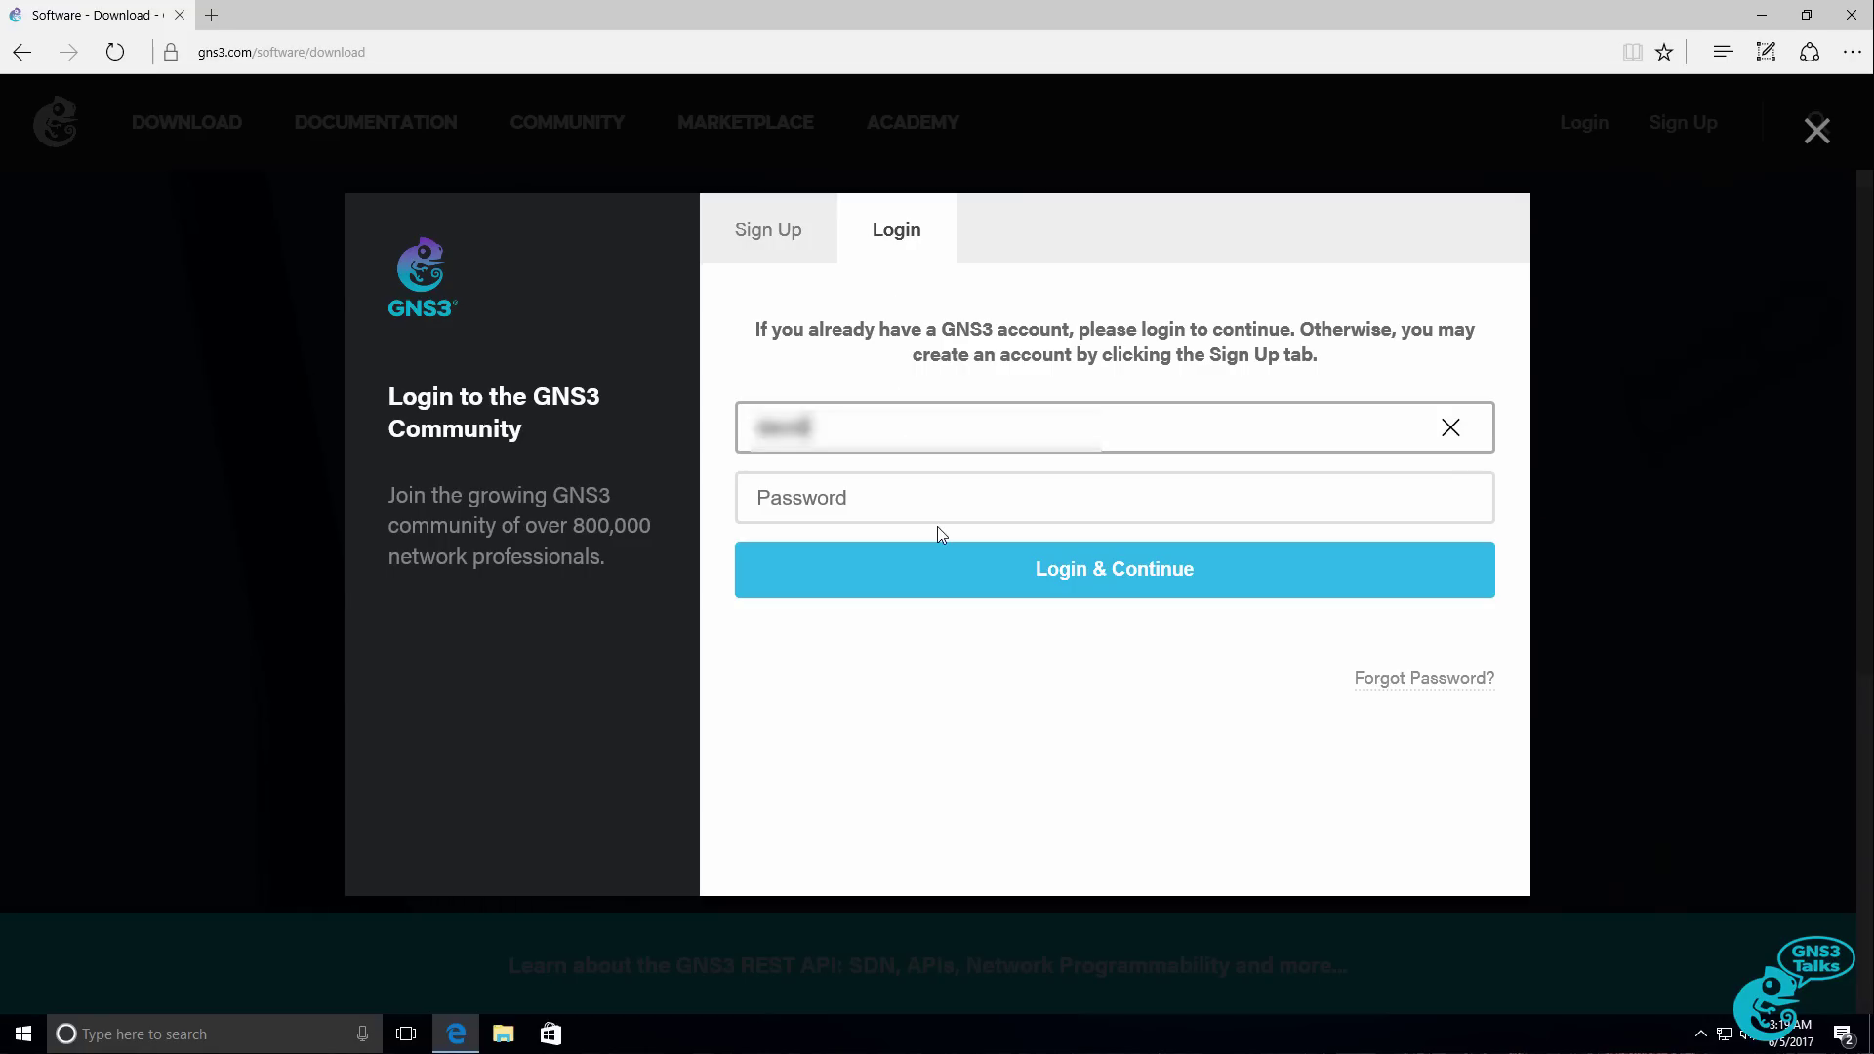
text(.com)
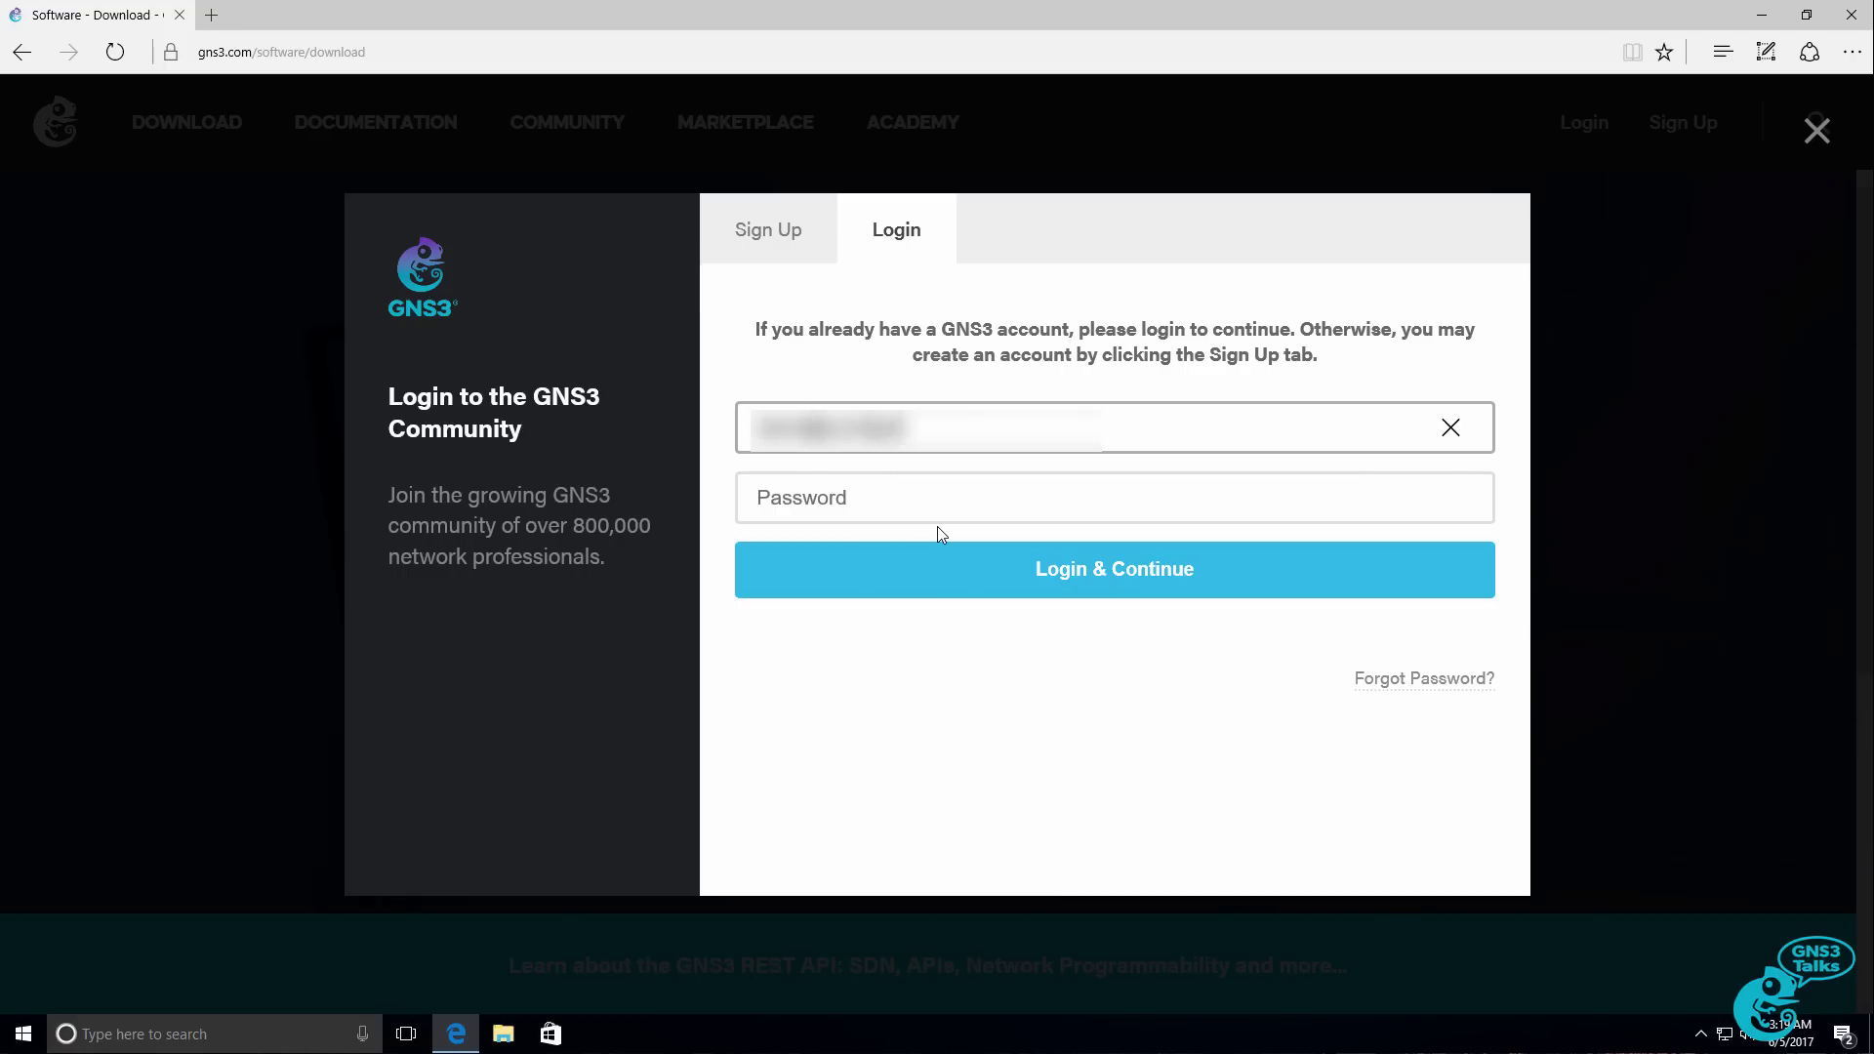
key(Tab)
text(***)
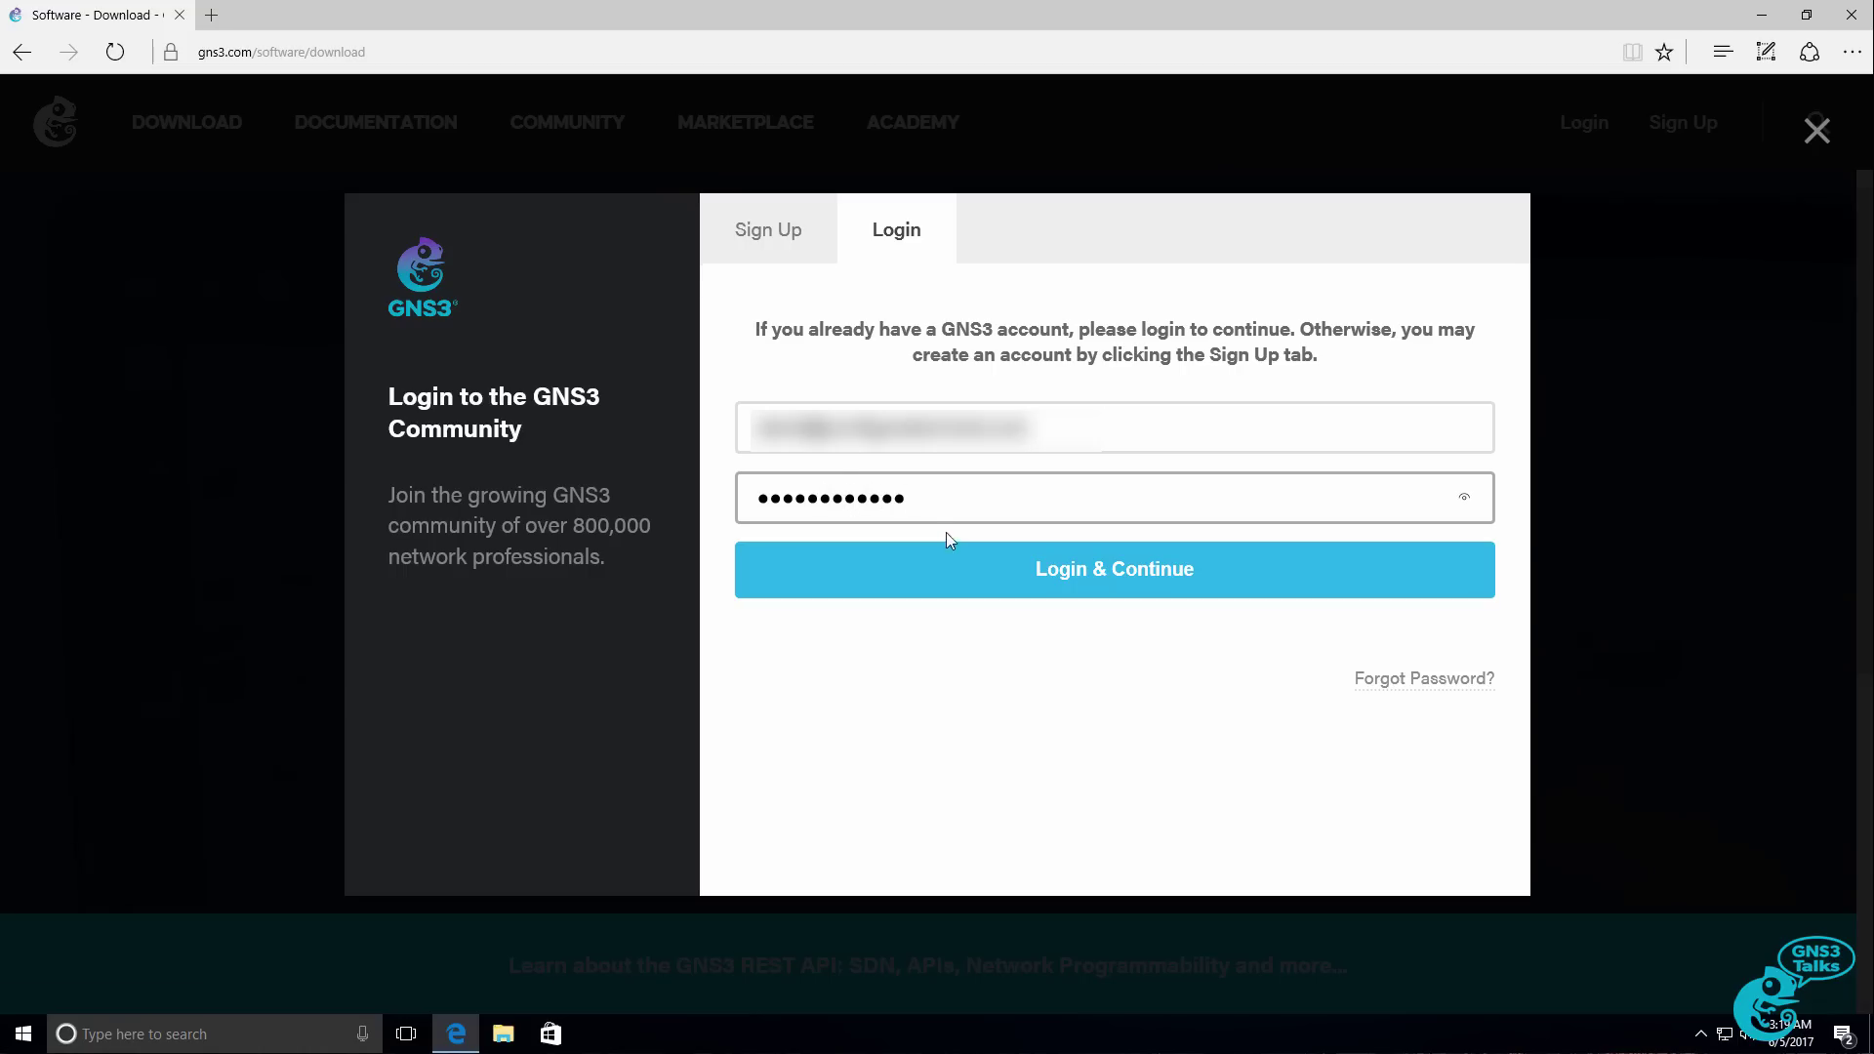
click(981, 570)
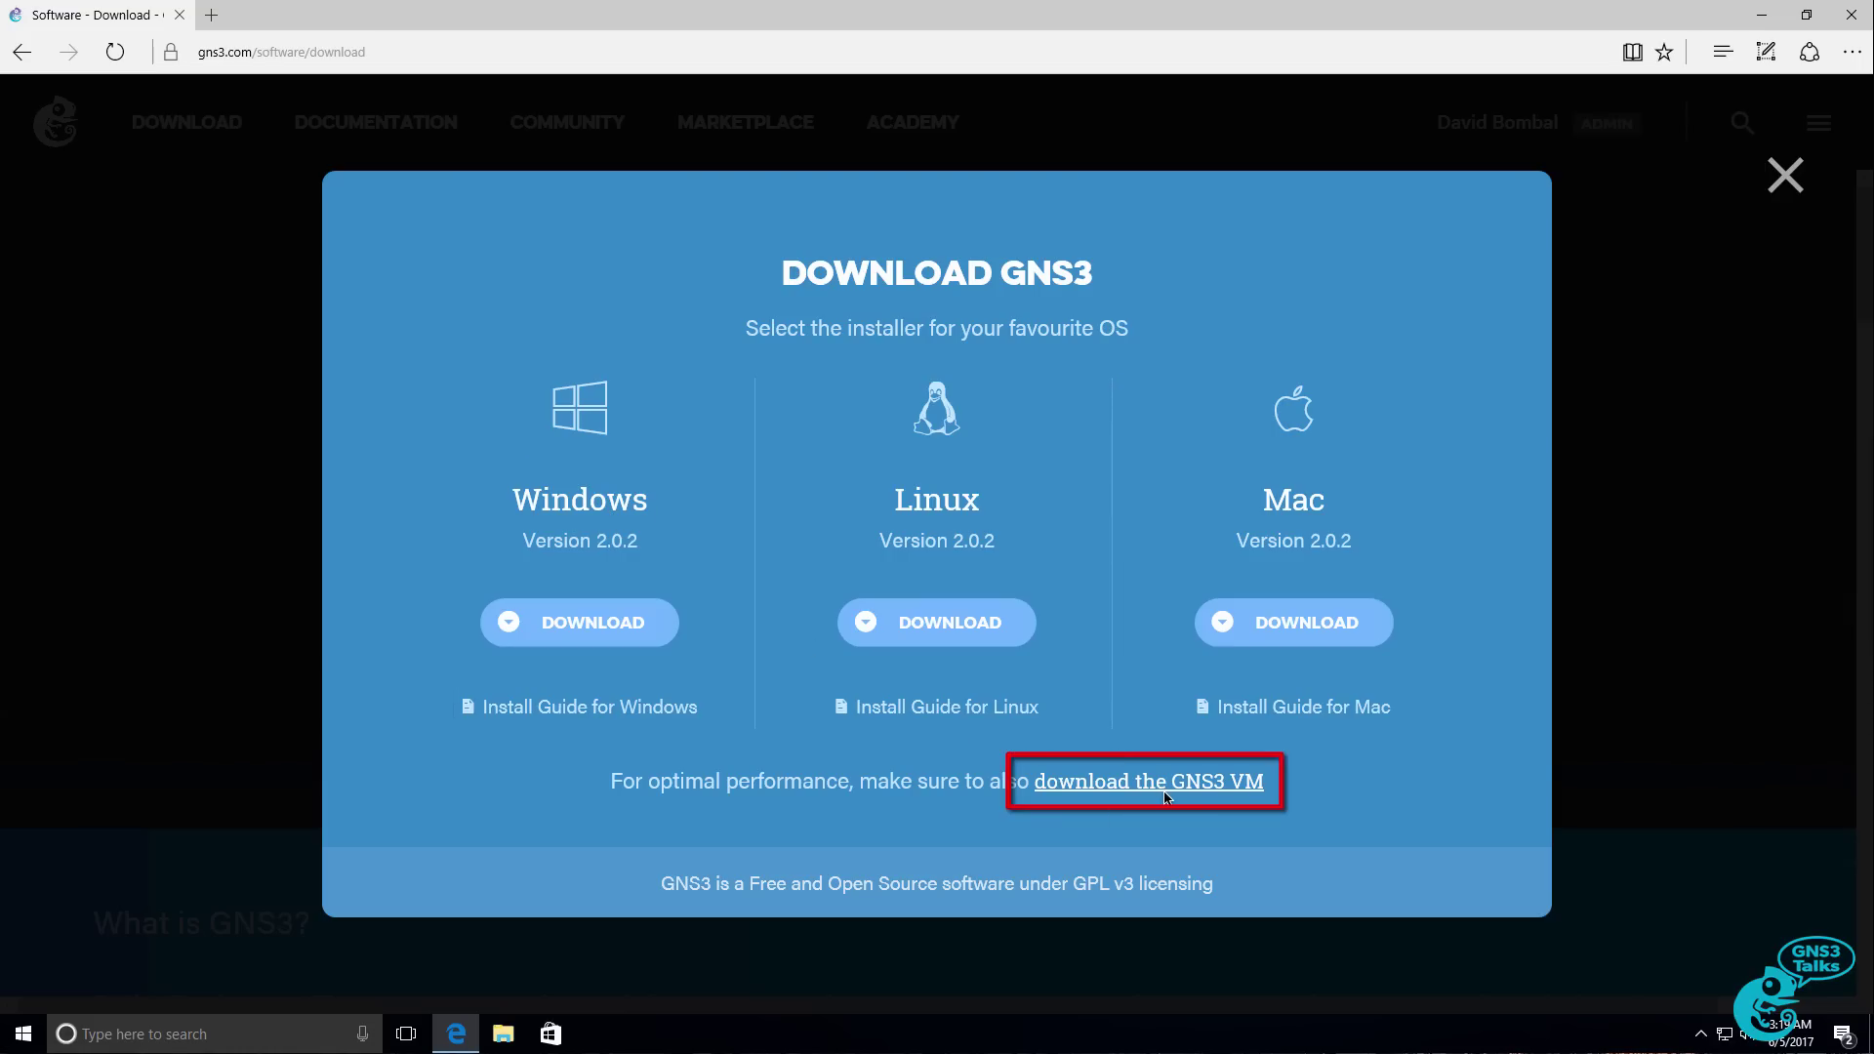
- Save the 54.4 MB GNS3-2.0.2-all-in-one Windows installer, reveal it in Downloads and minimise Edge
click(607, 628)
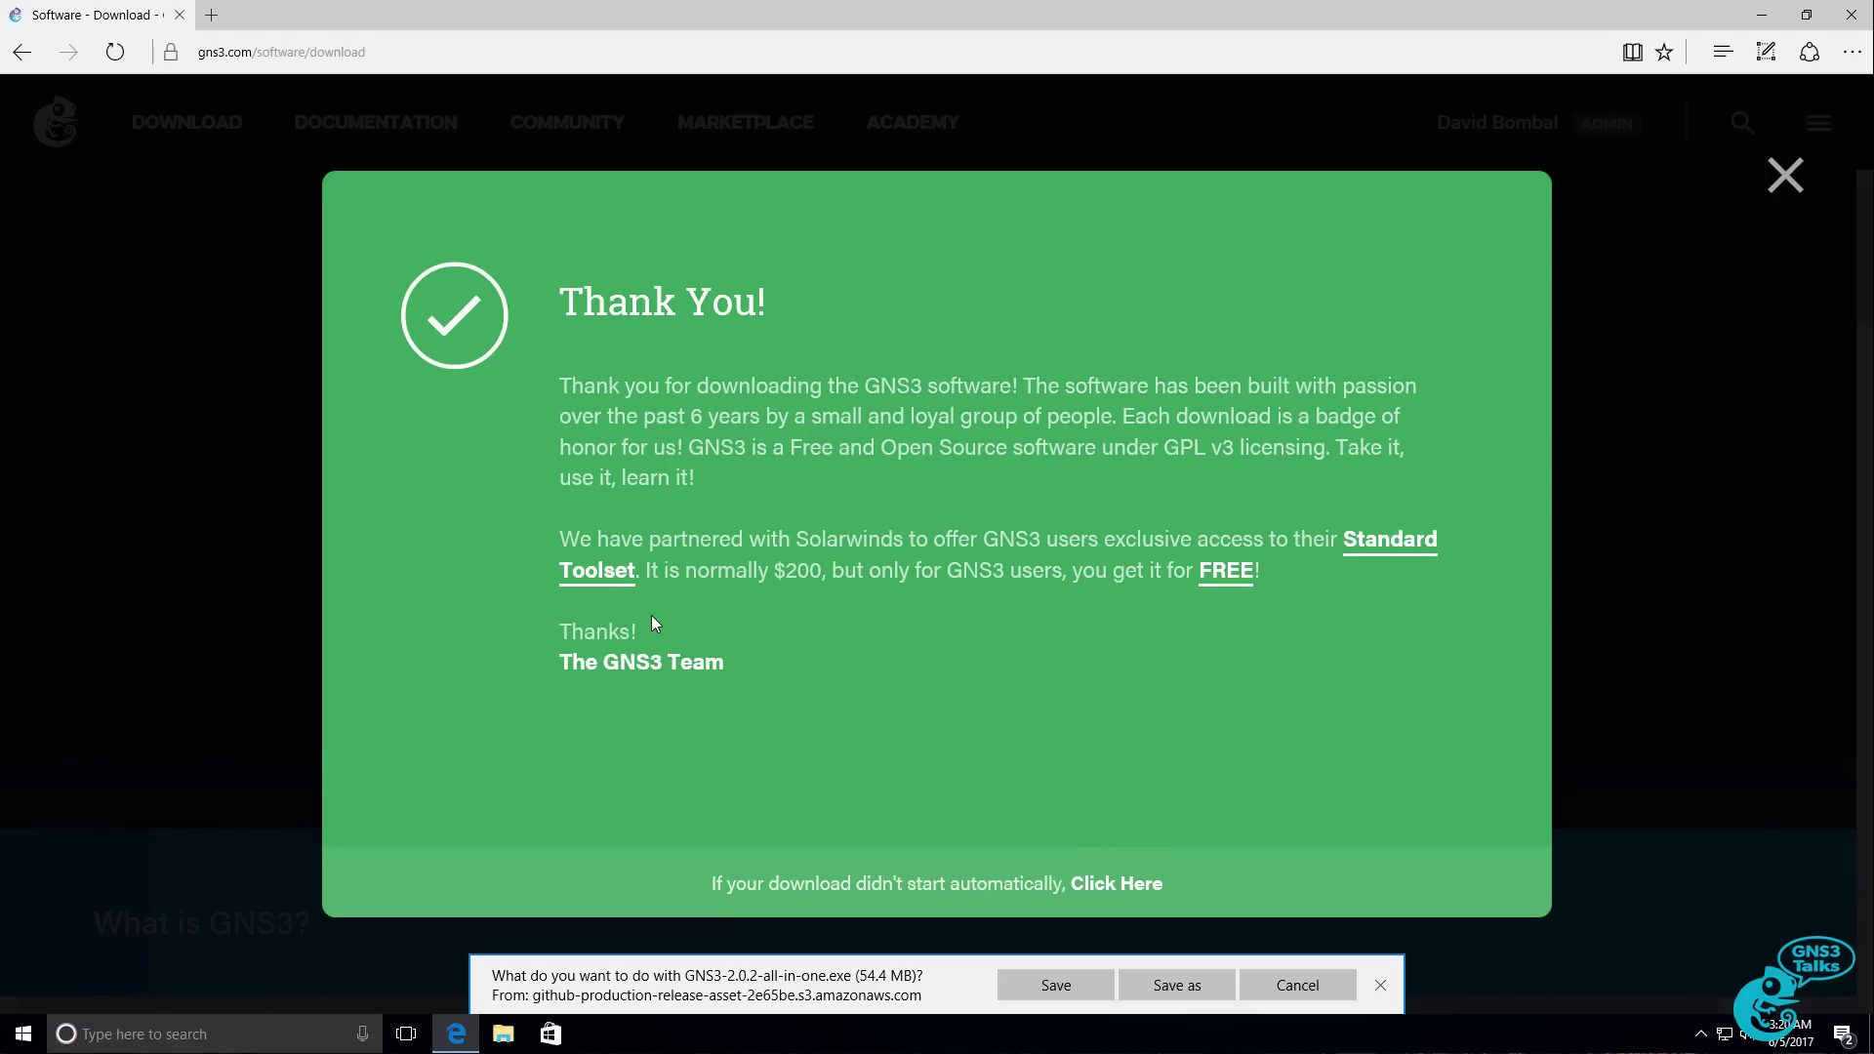
click(1035, 982)
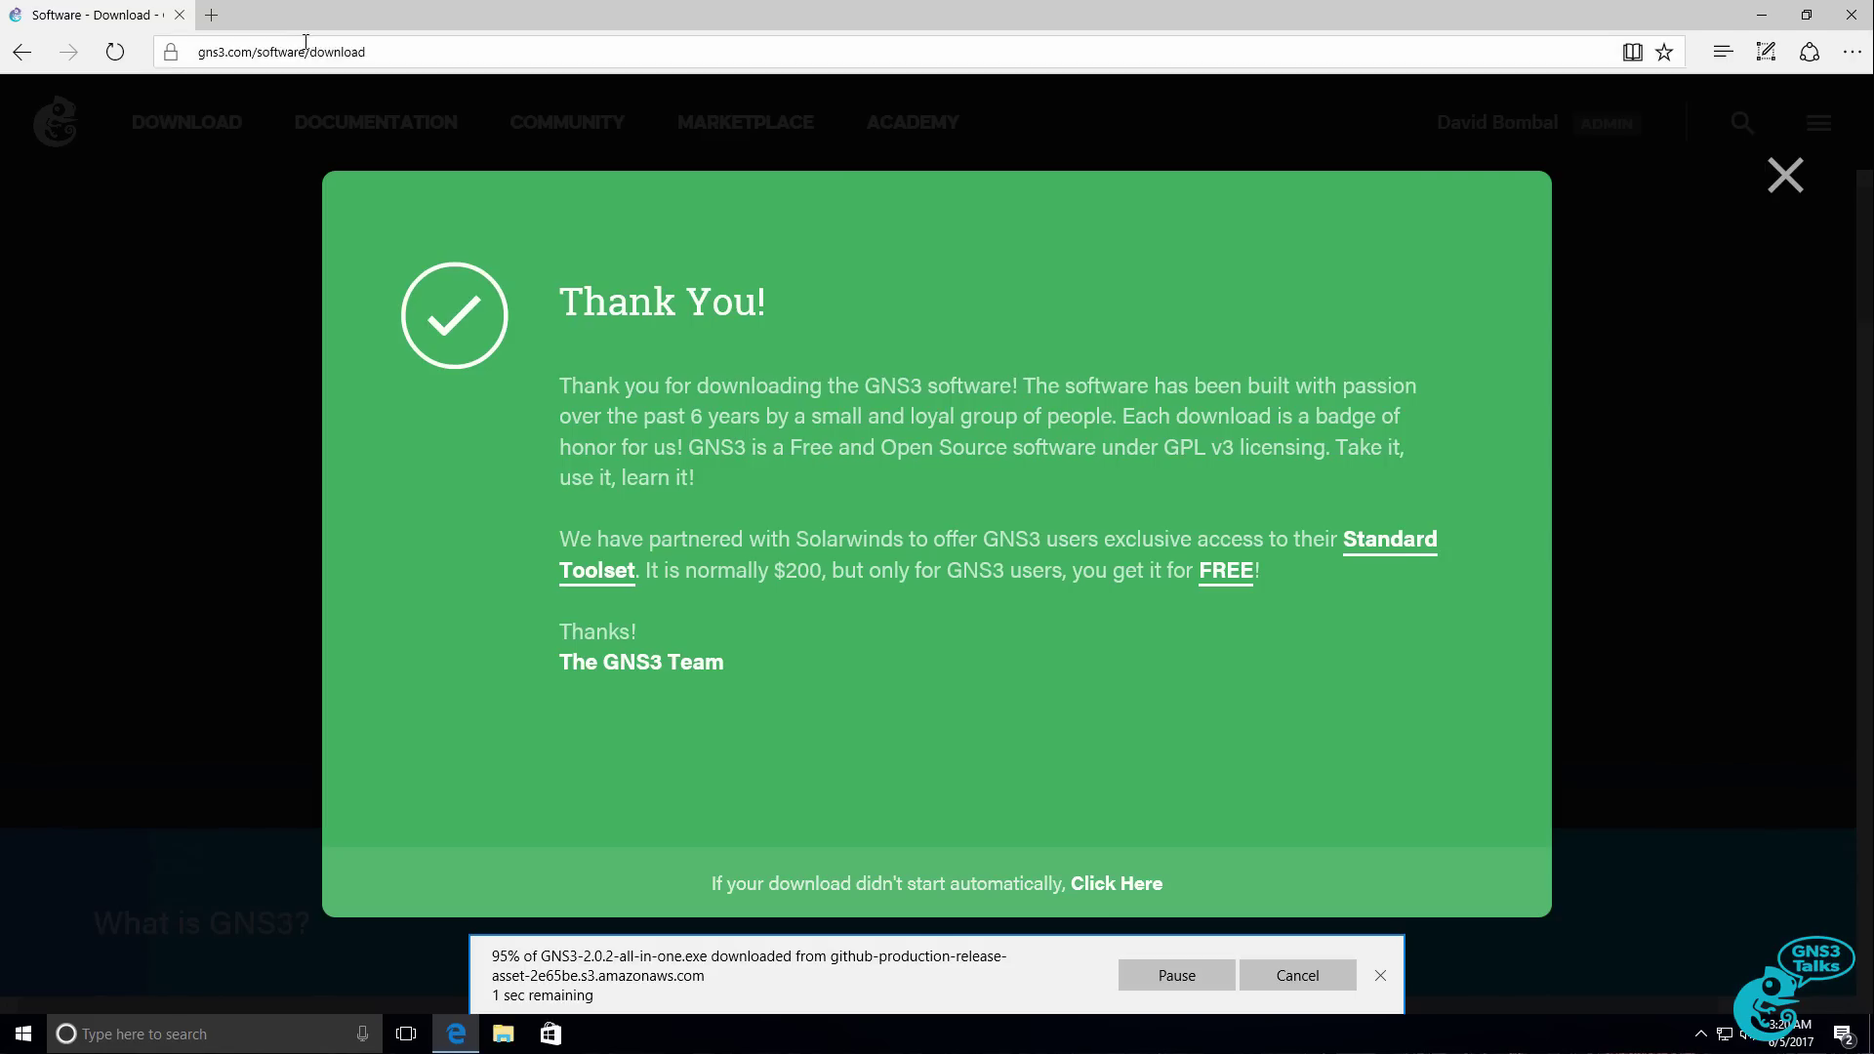
click(1173, 993)
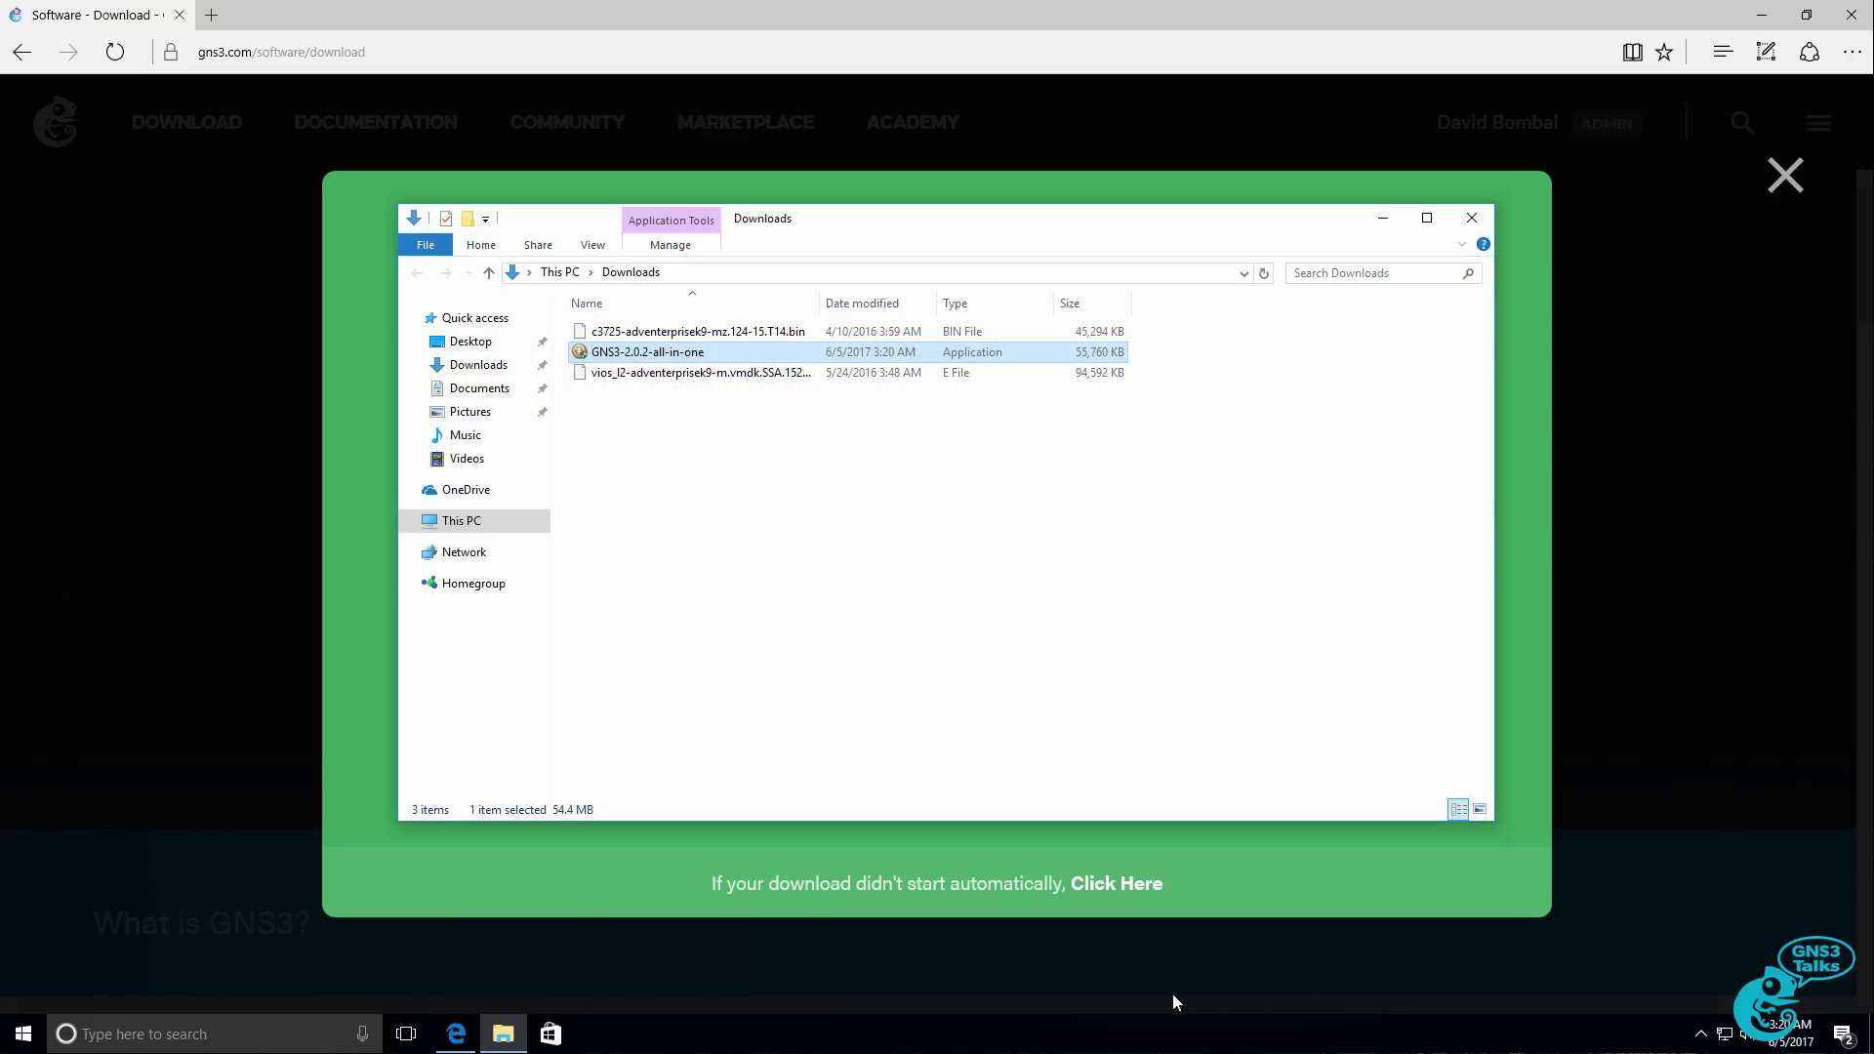
click(1741, 114)
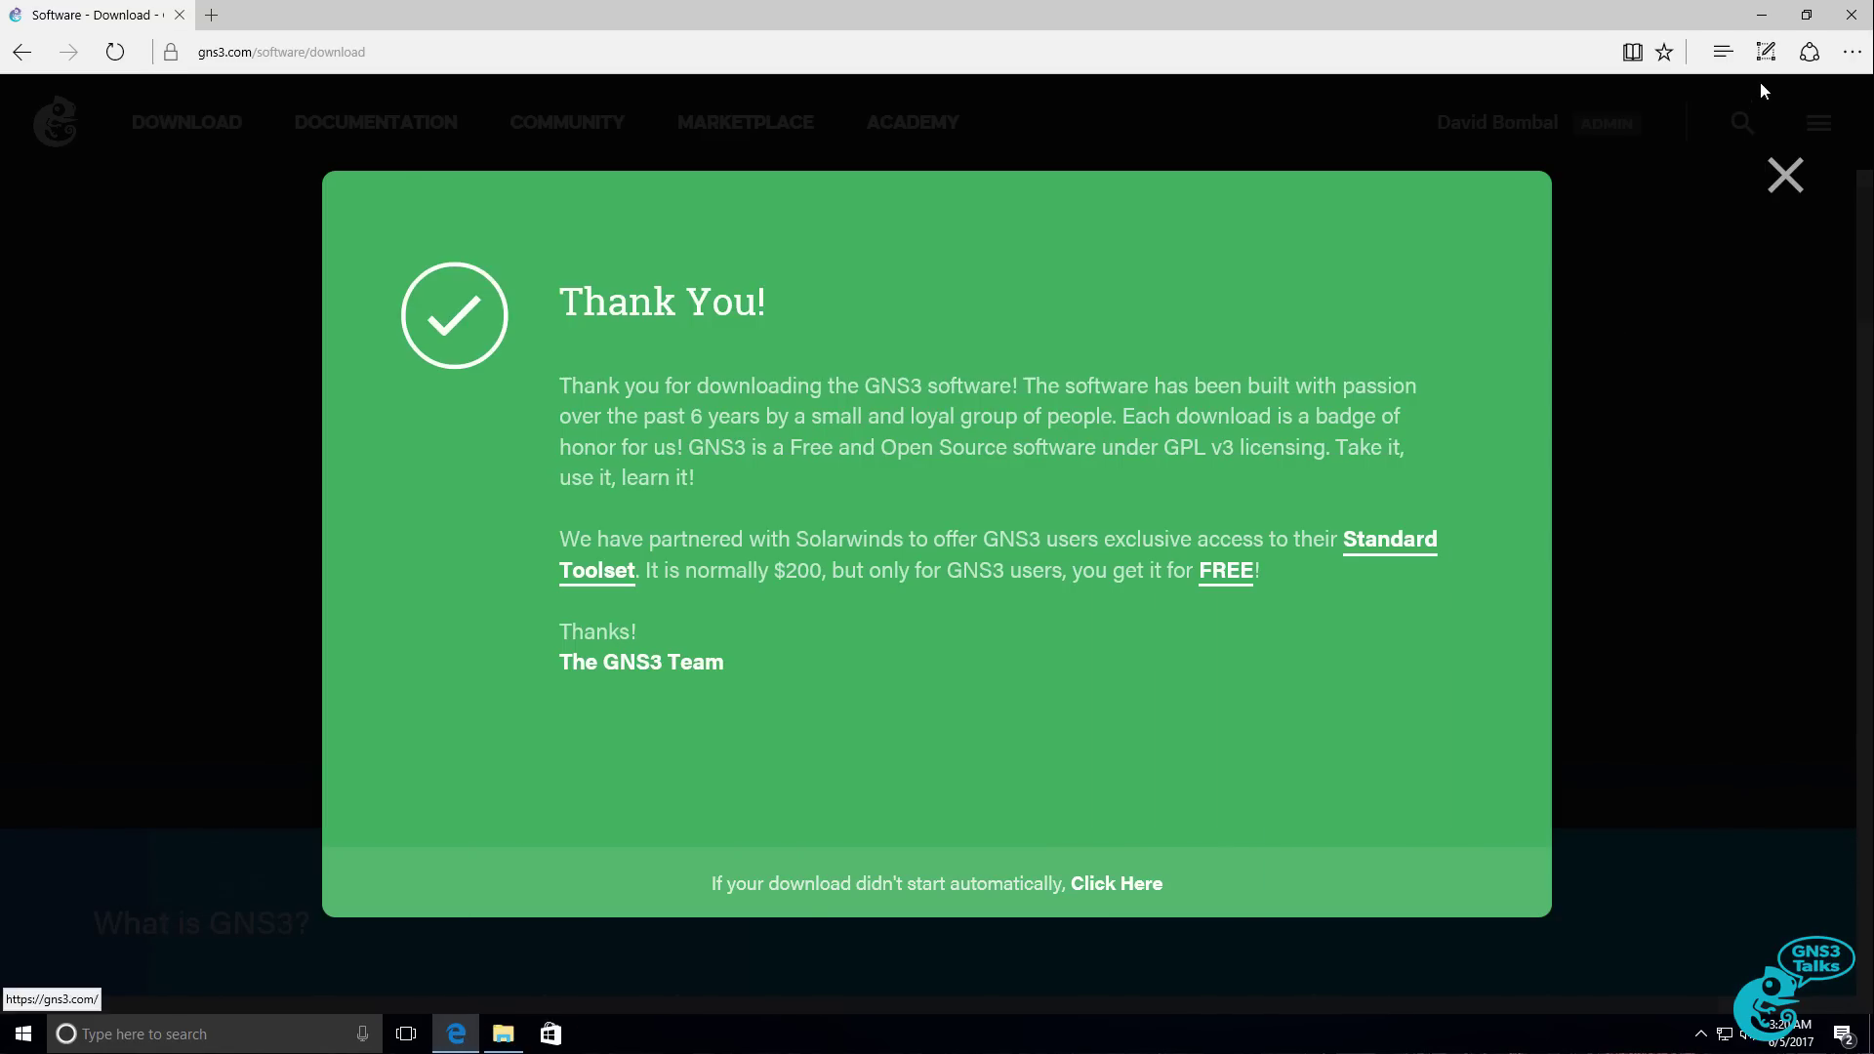
click(1761, 15)
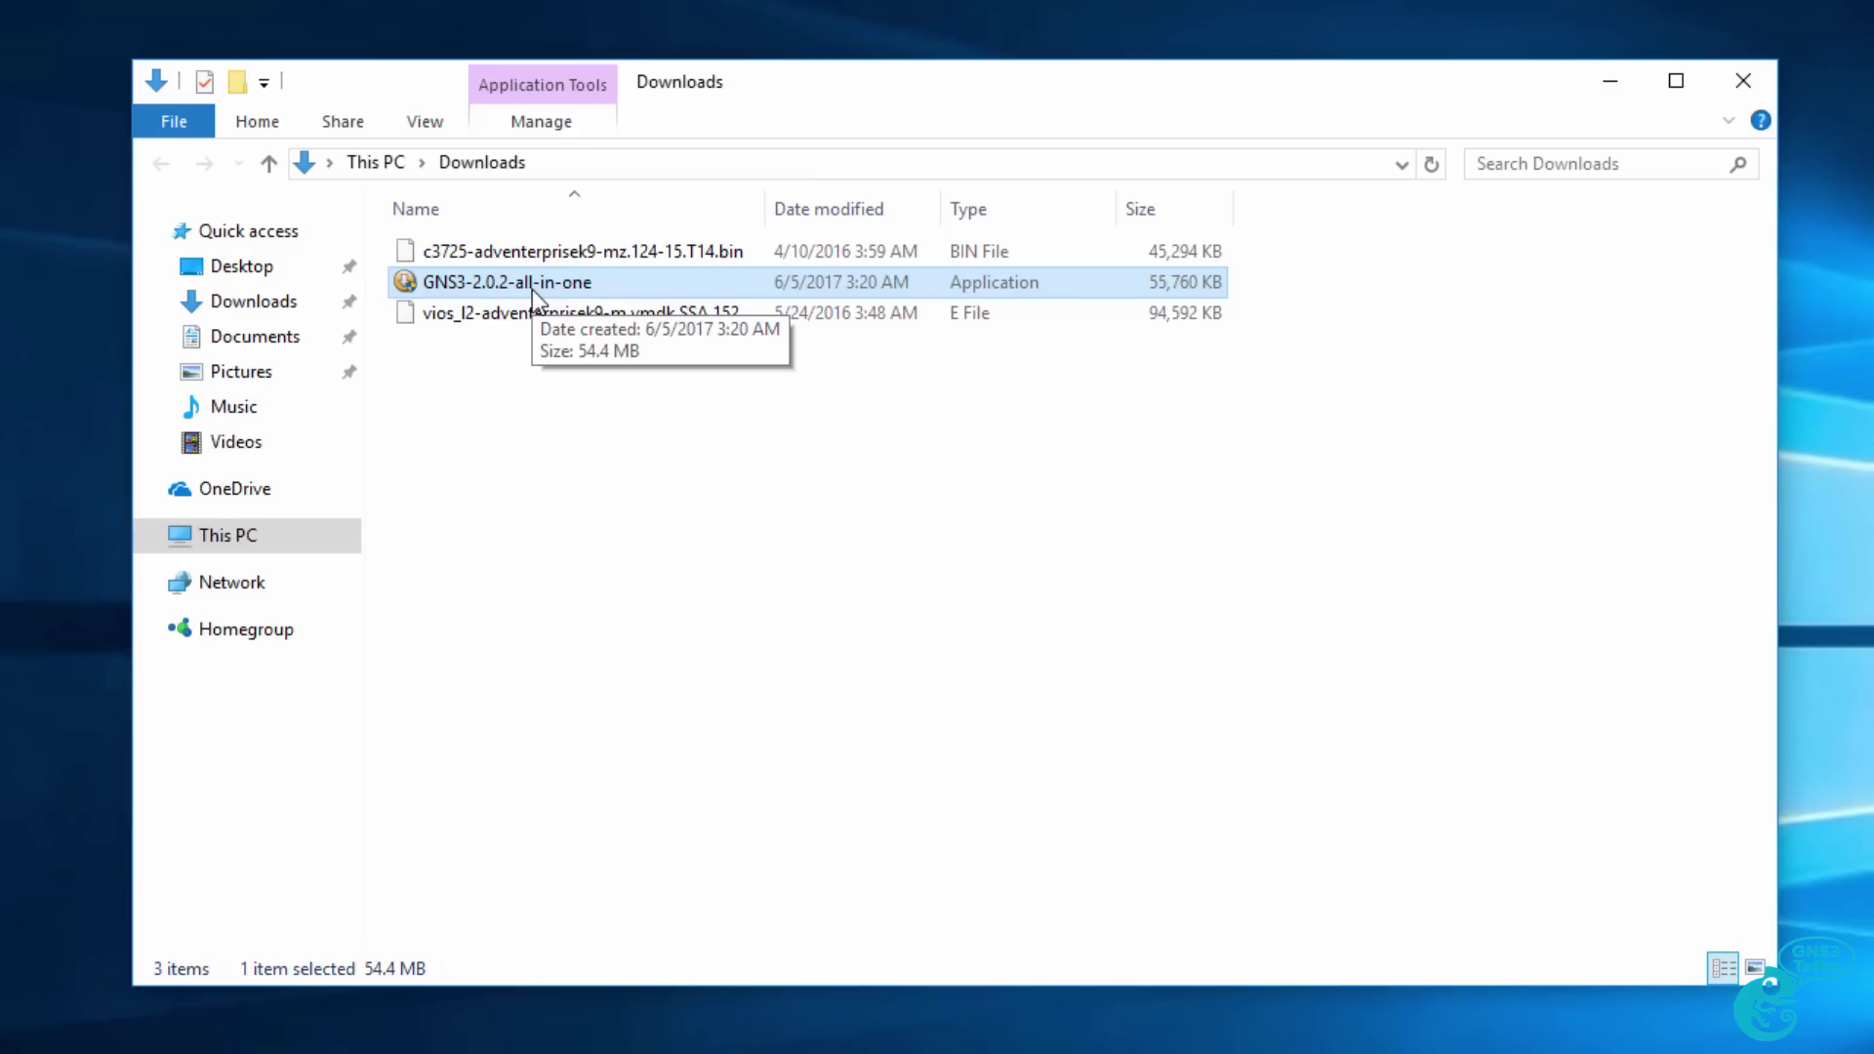
- Launch the GNS3 2.0.2 installer with admin permission and advance from the welcome page to the GNU GPL licence
double_click(531, 289)
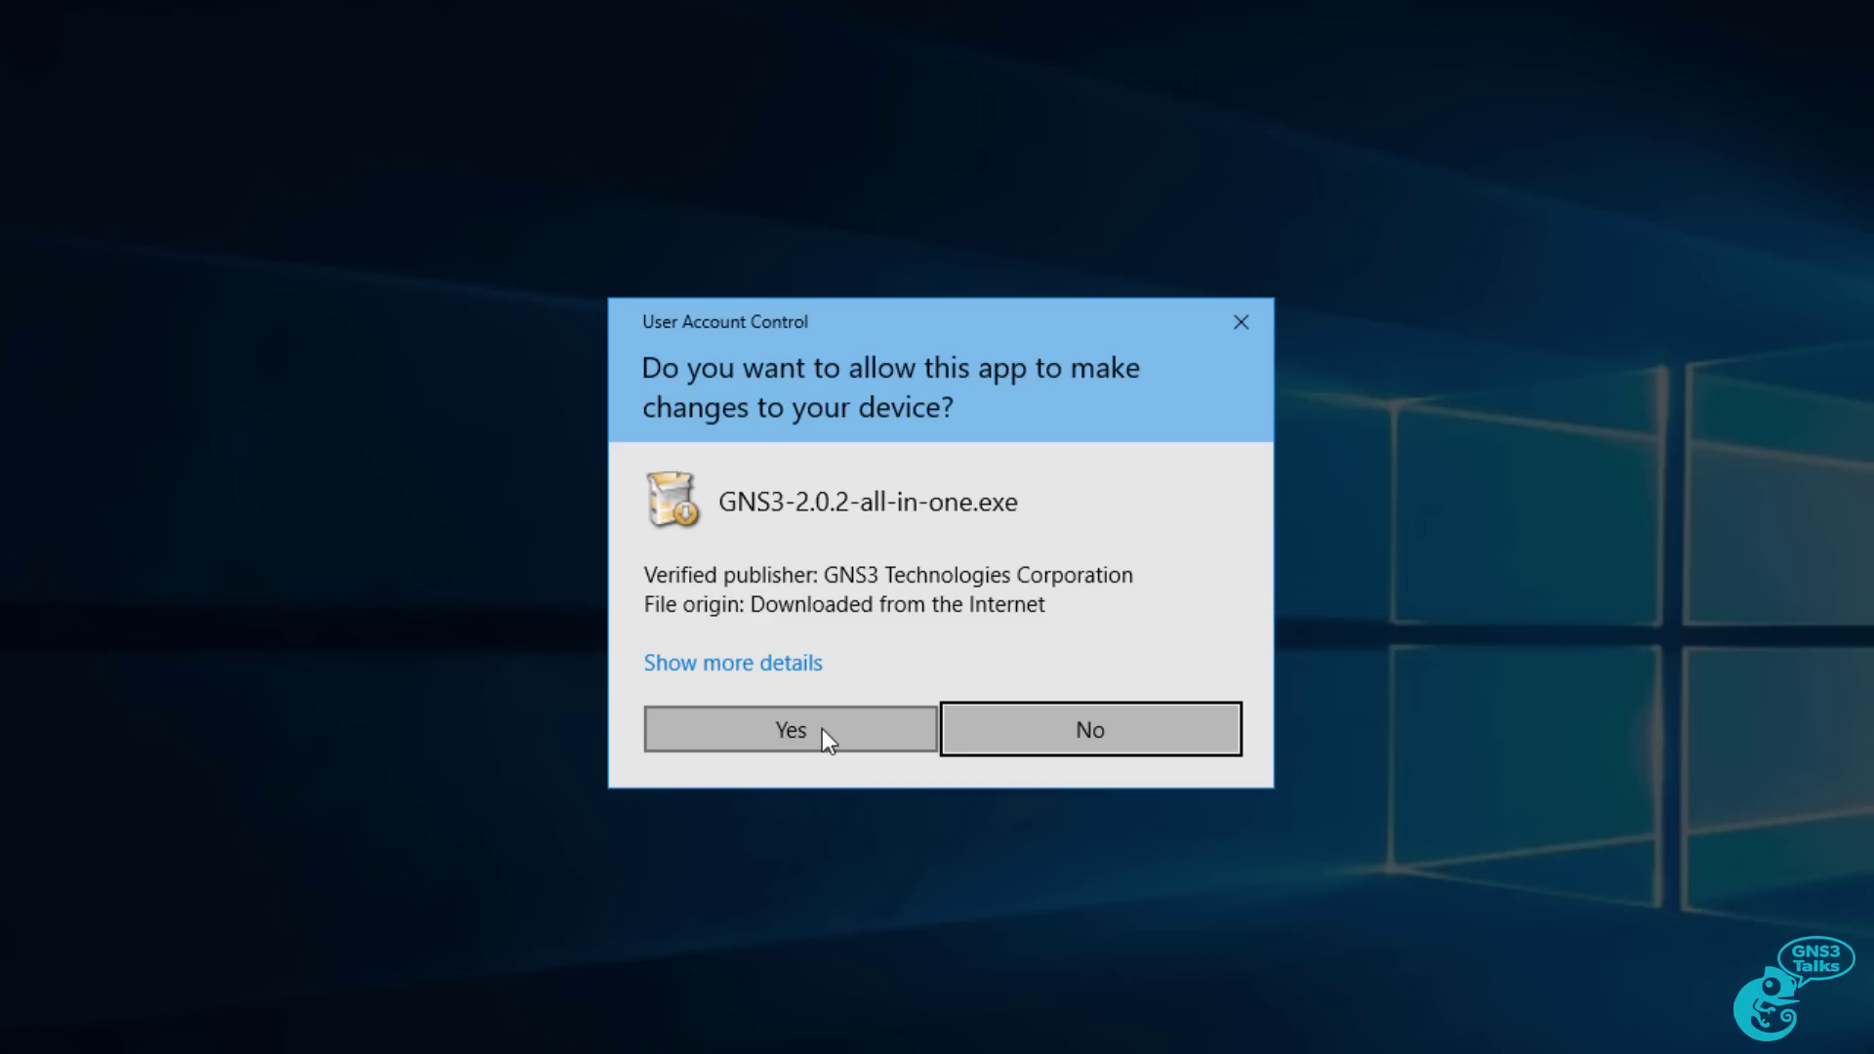
click(821, 728)
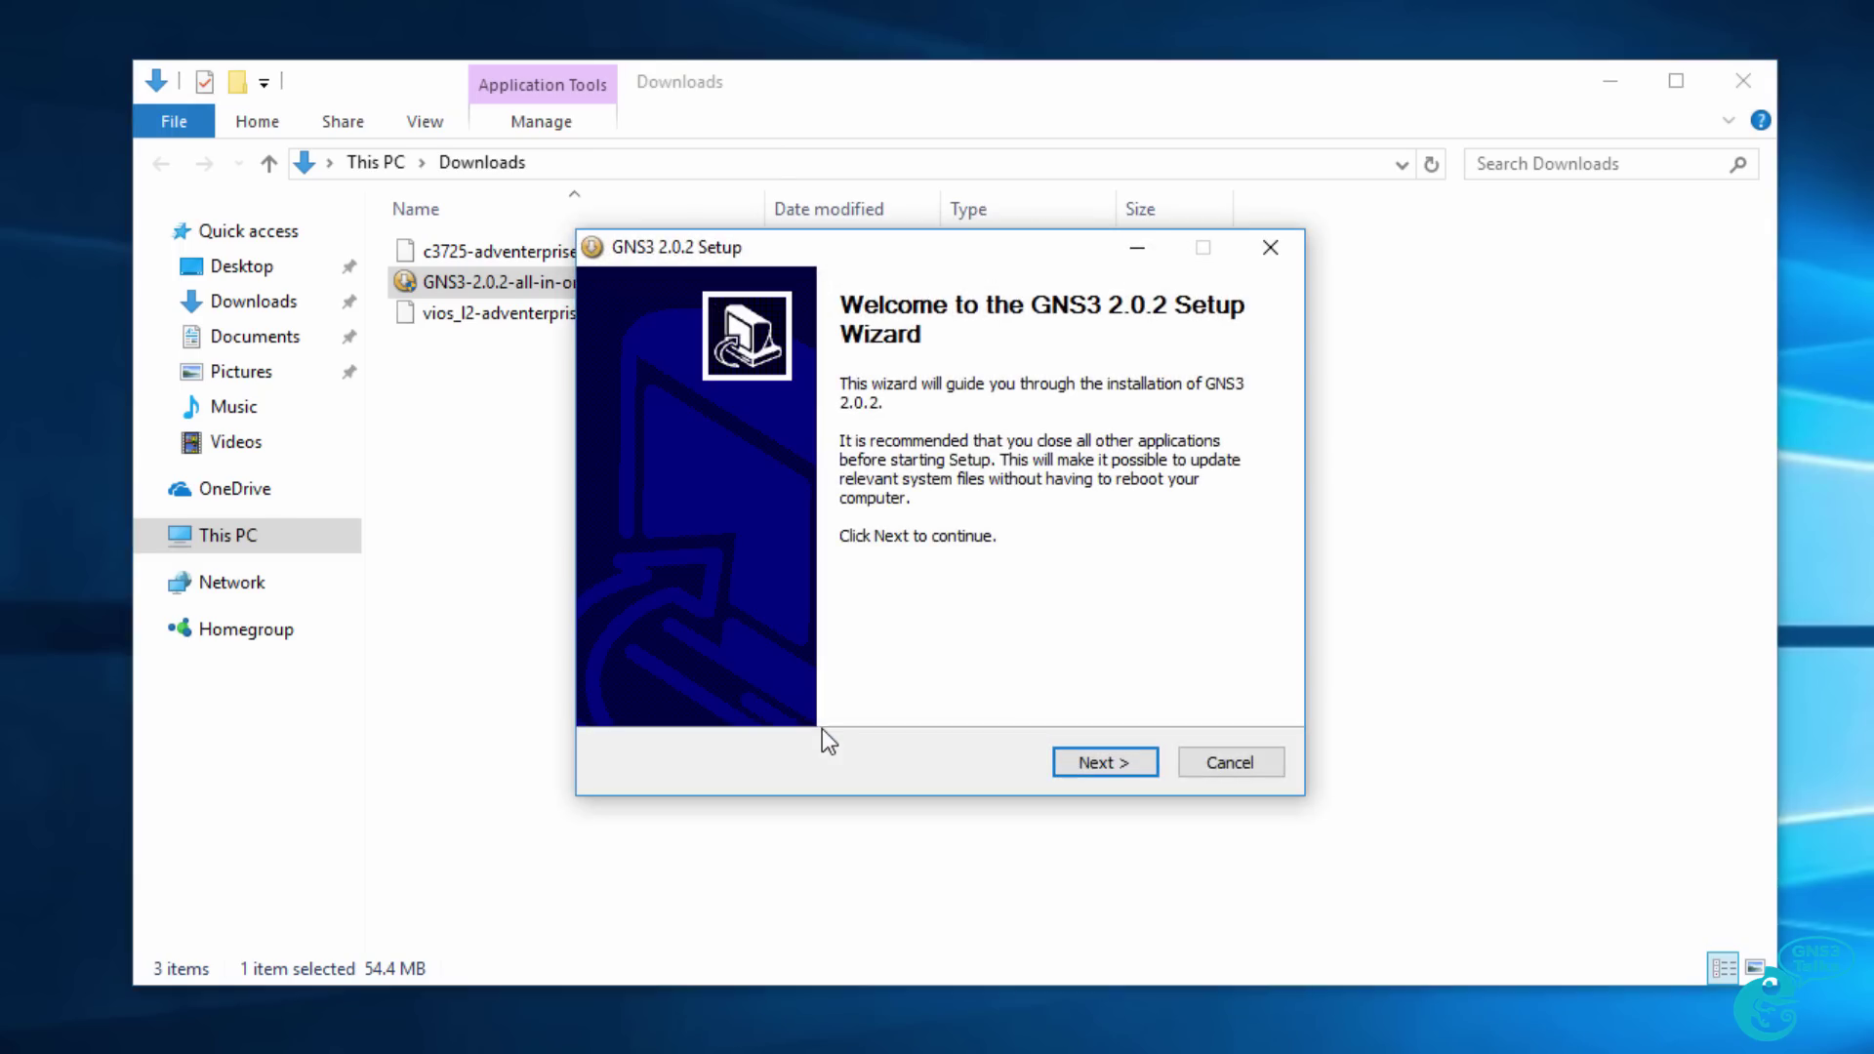
click(1610, 80)
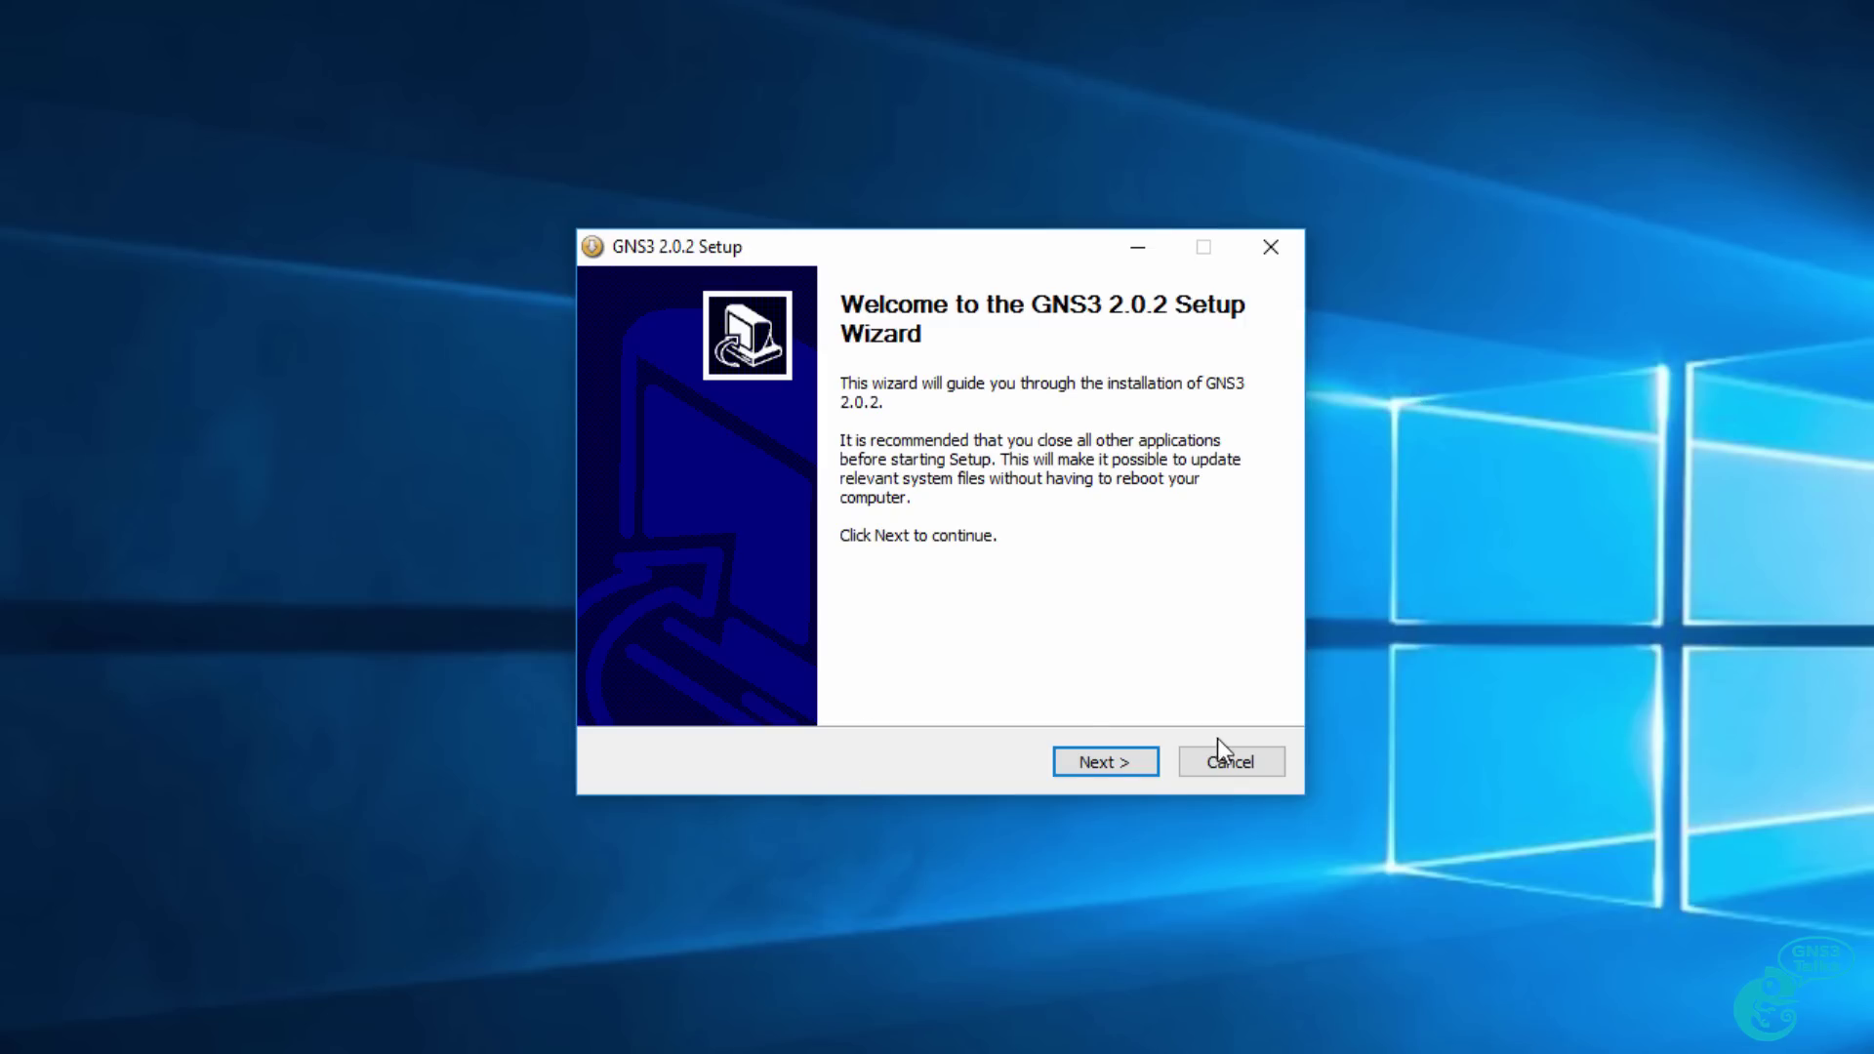
click(1128, 765)
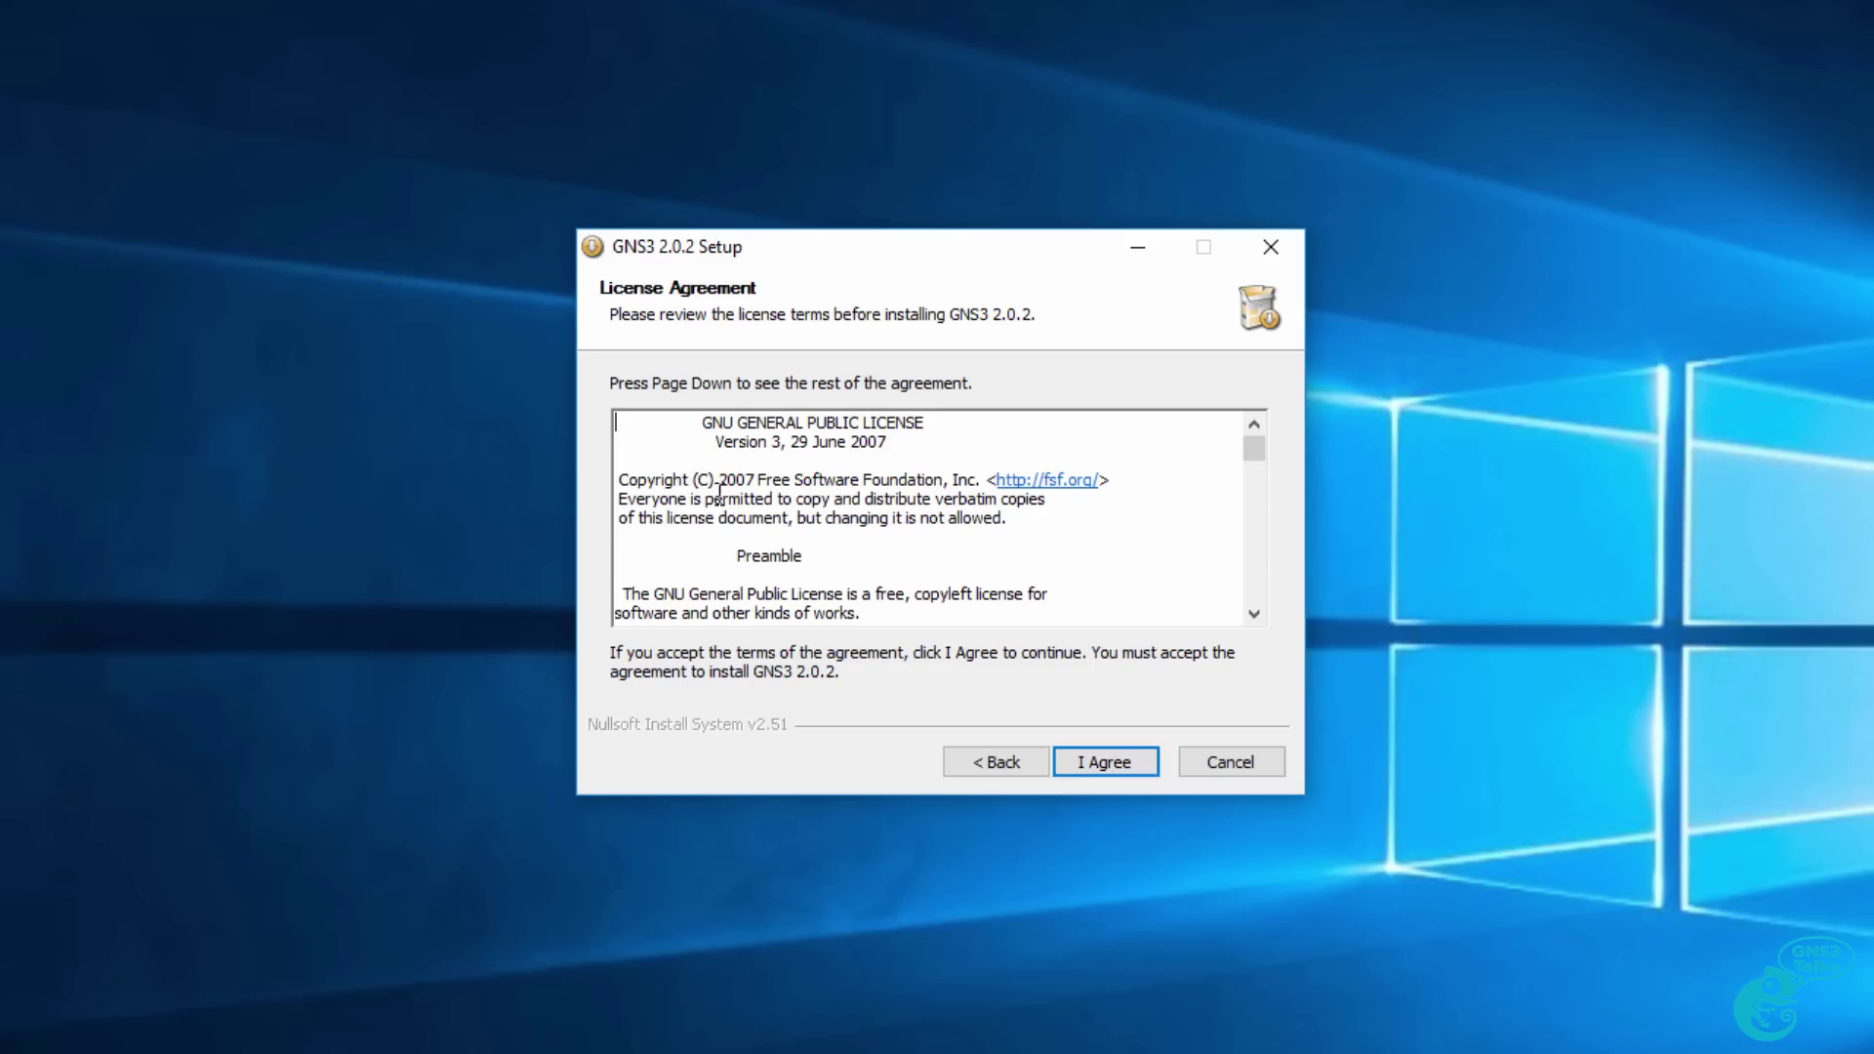
drag(690, 419, 1068, 424)
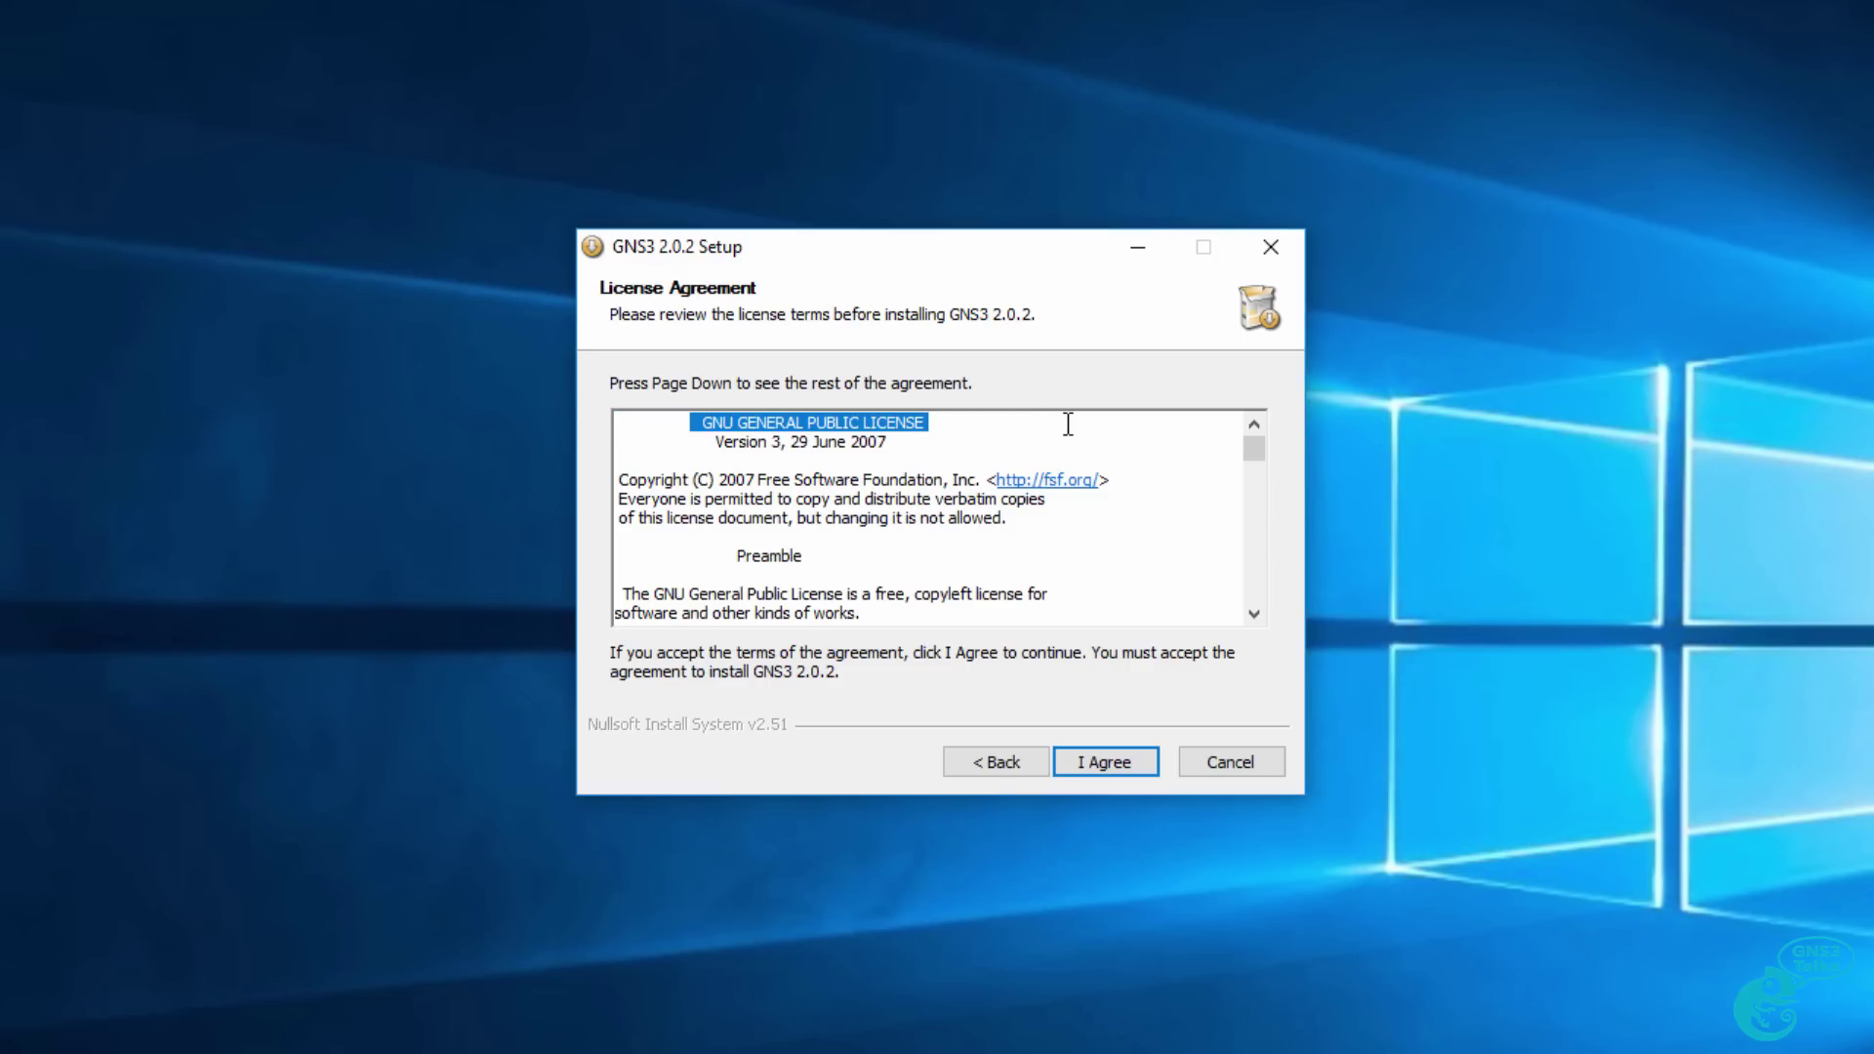
- Accept the GNU GPL licence, keep the GNS3 Start Menu folder and review components with Npcap unchecked
click(1098, 764)
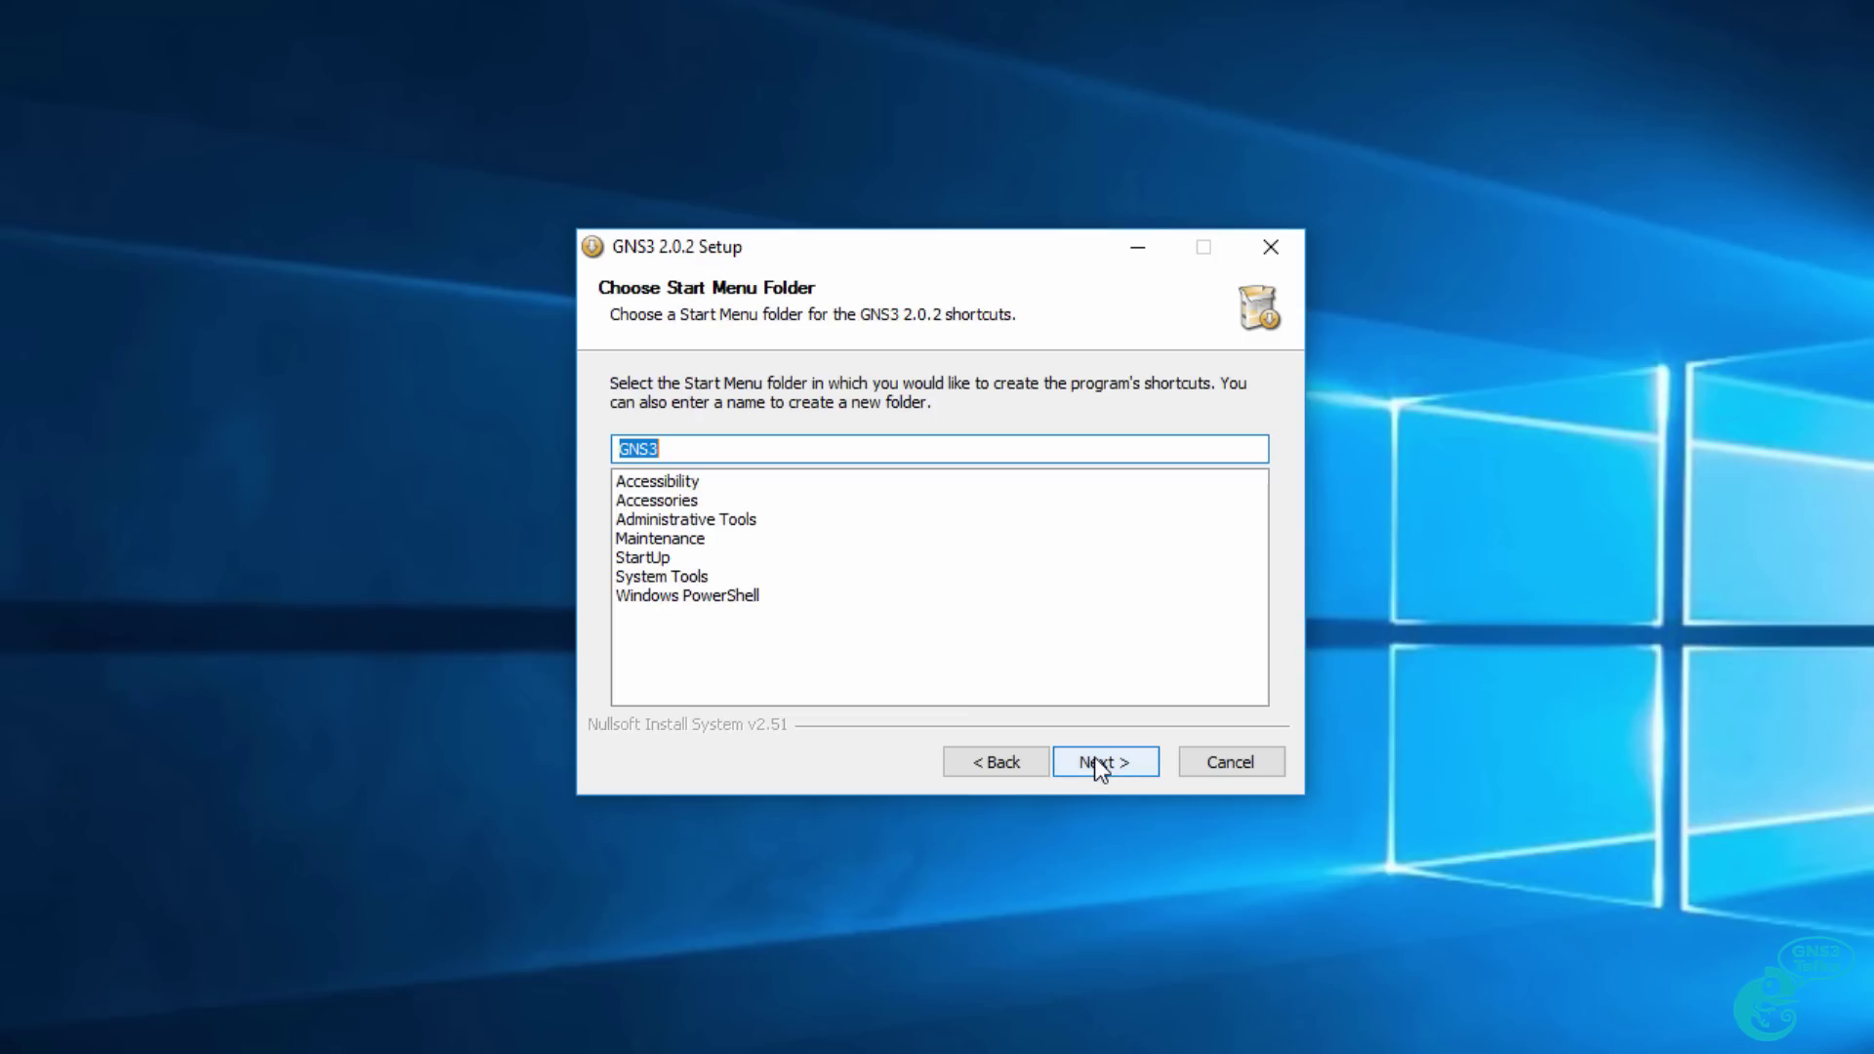
click(1098, 764)
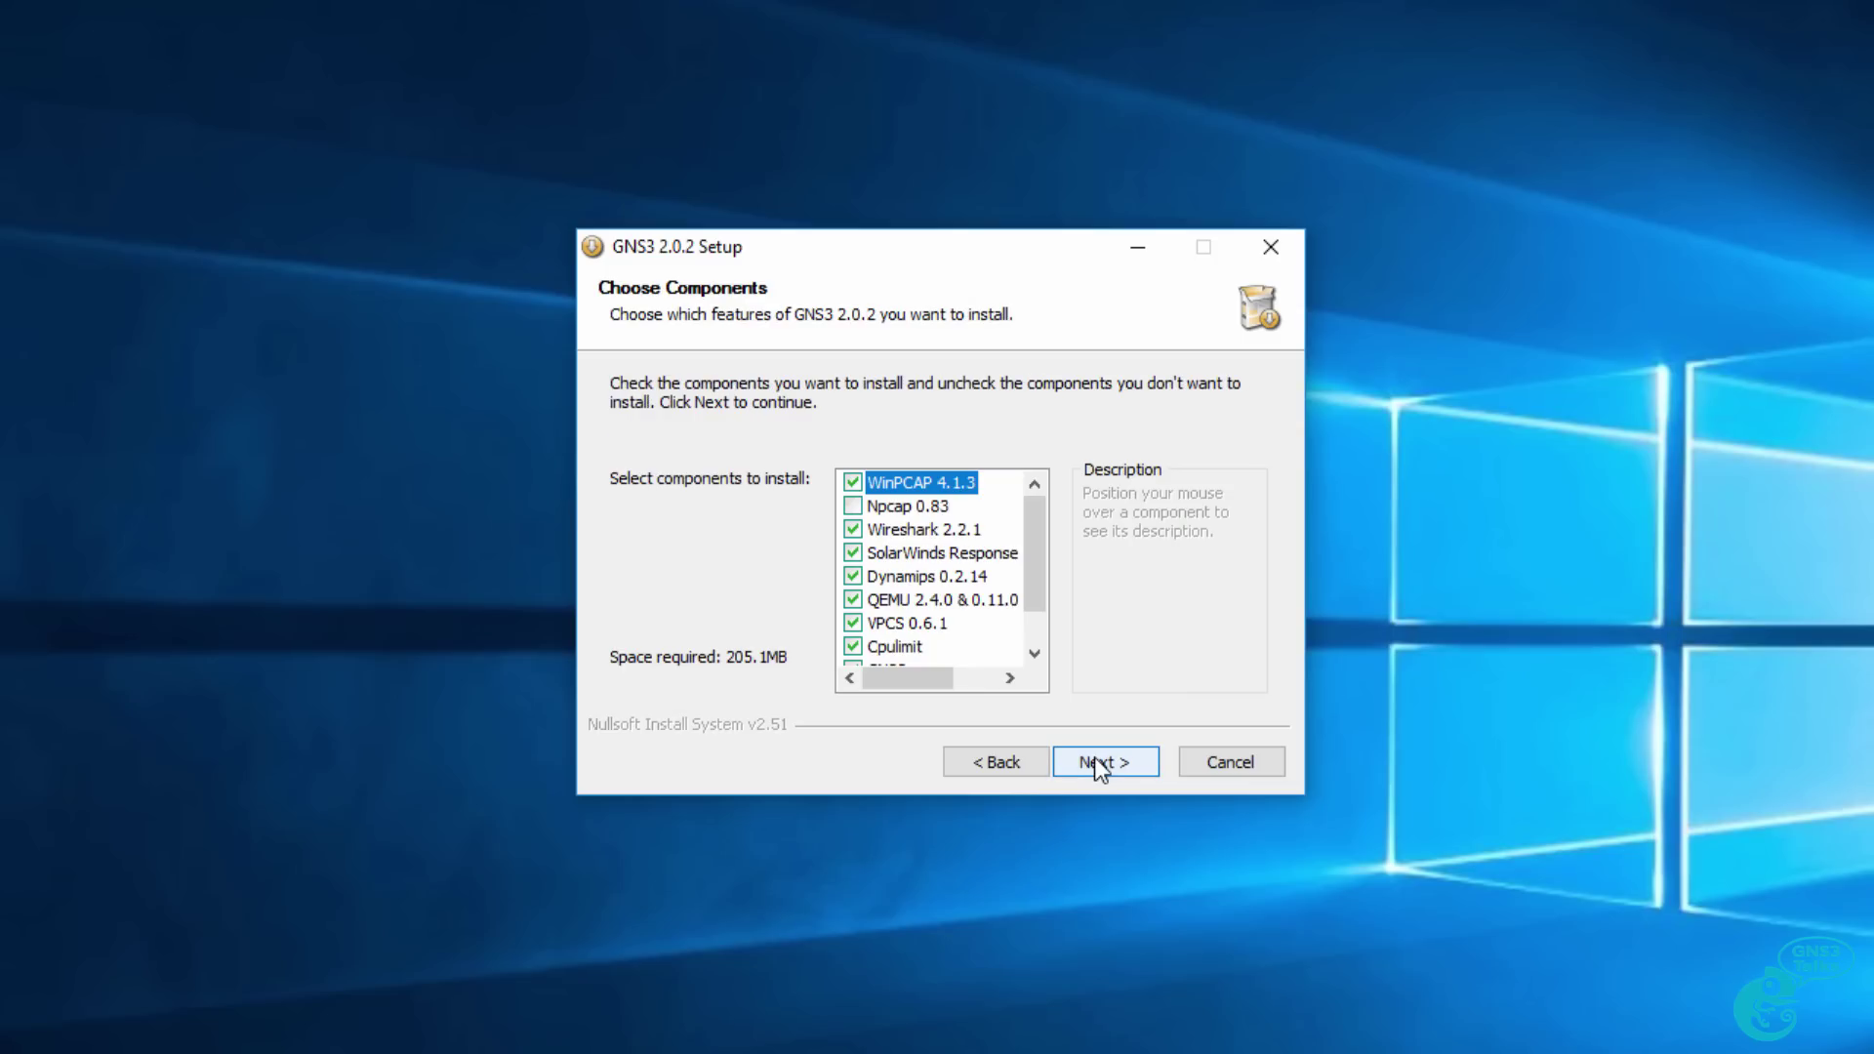
mouse_move(991, 492)
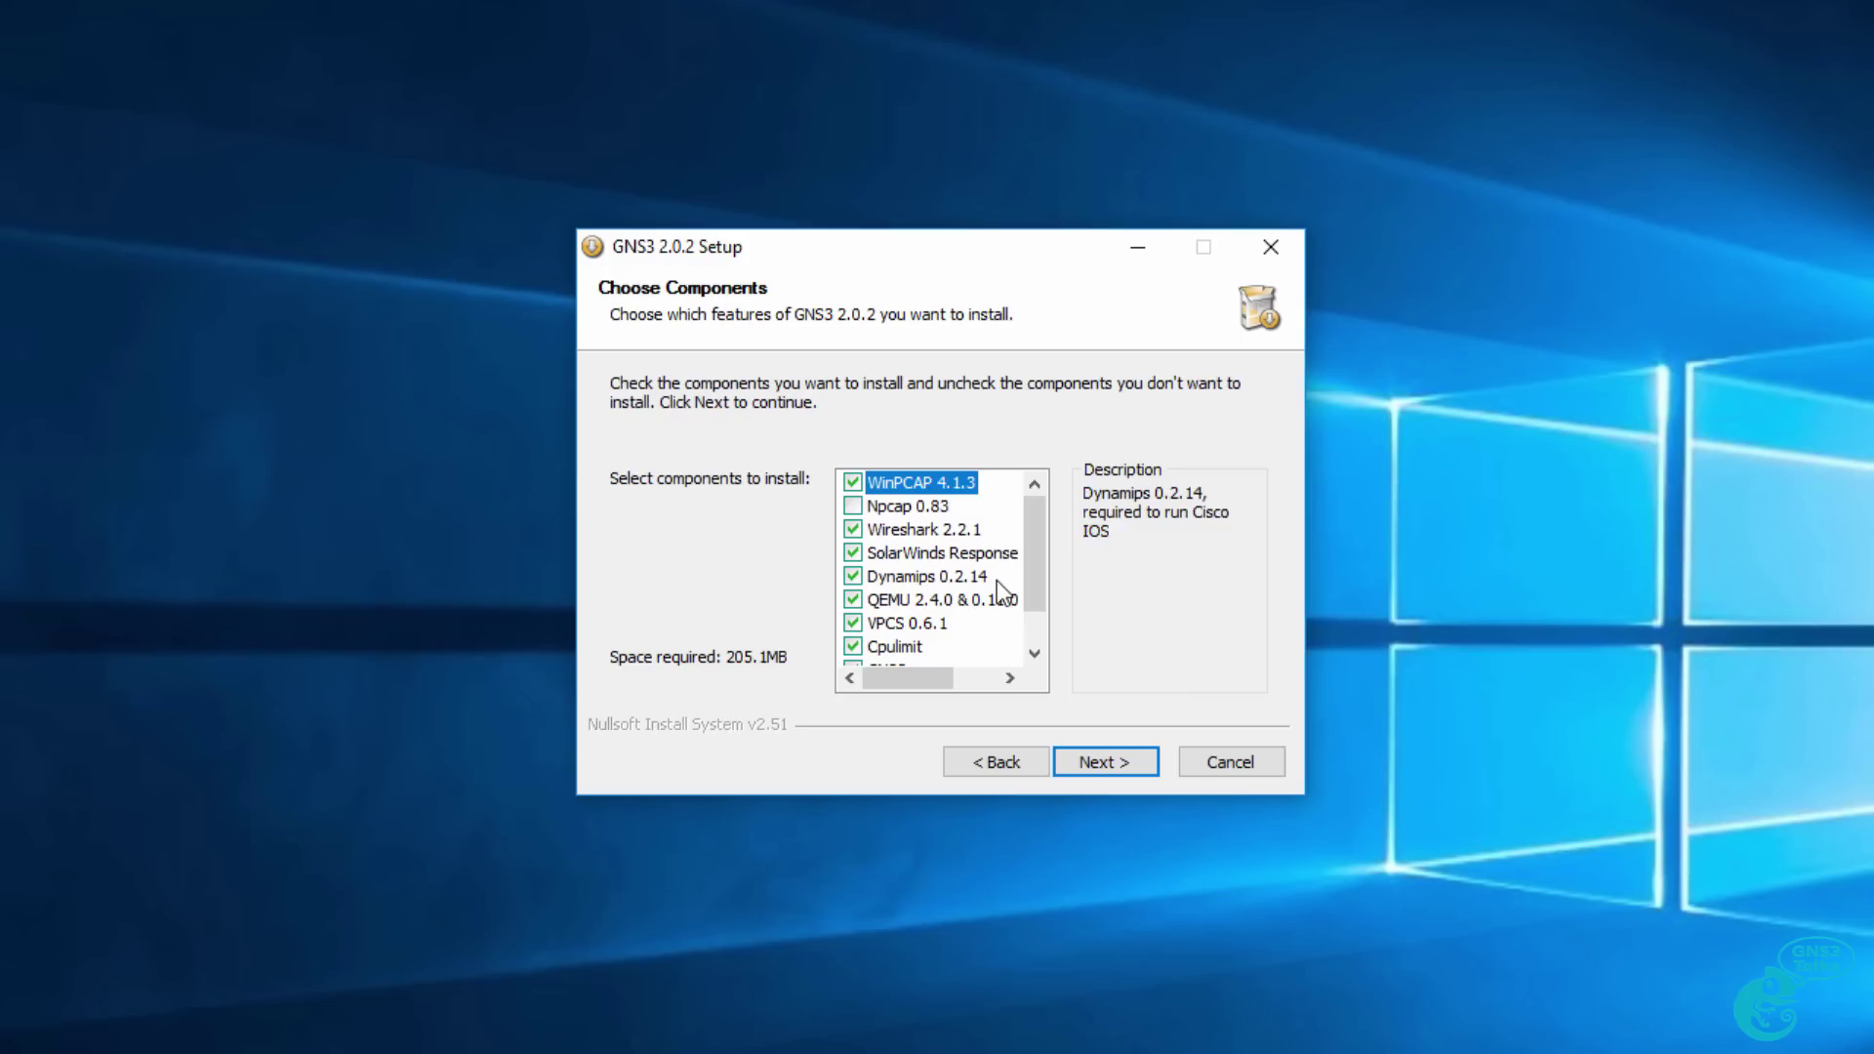
drag(1029, 600, 1034, 640)
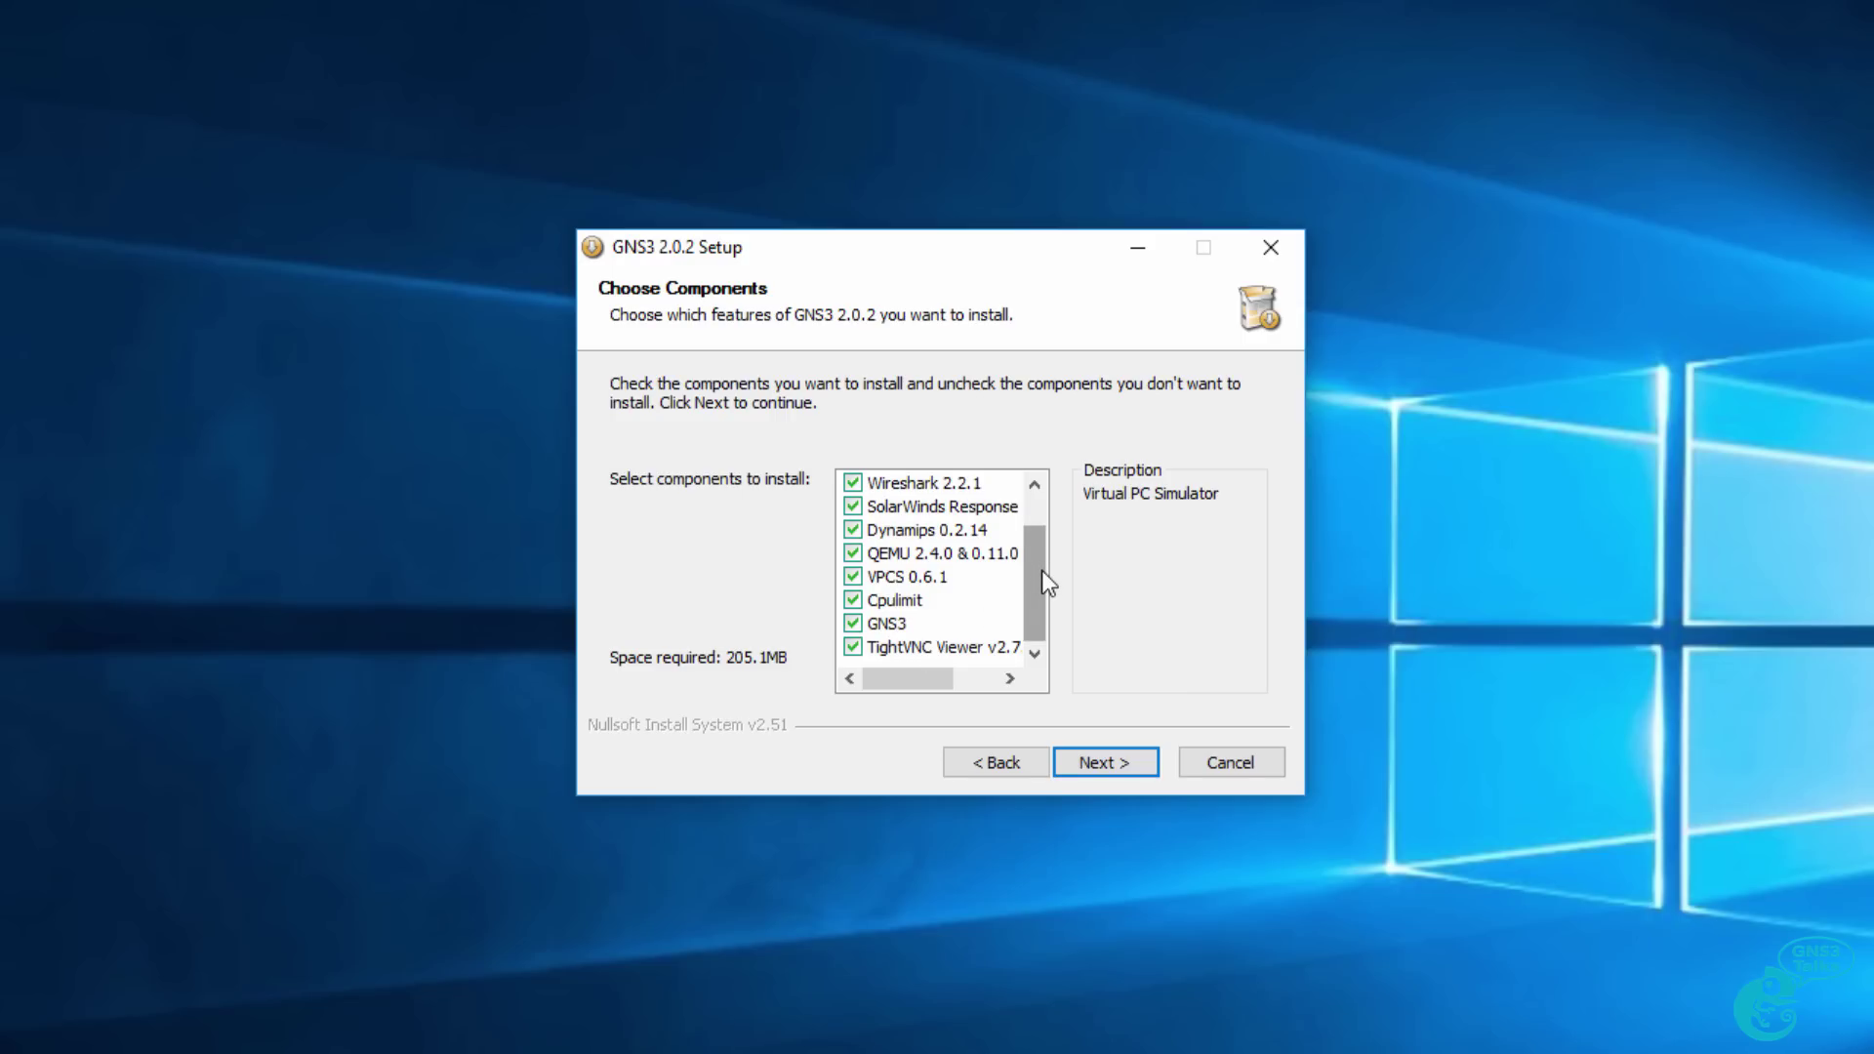
drag(1040, 570, 1045, 519)
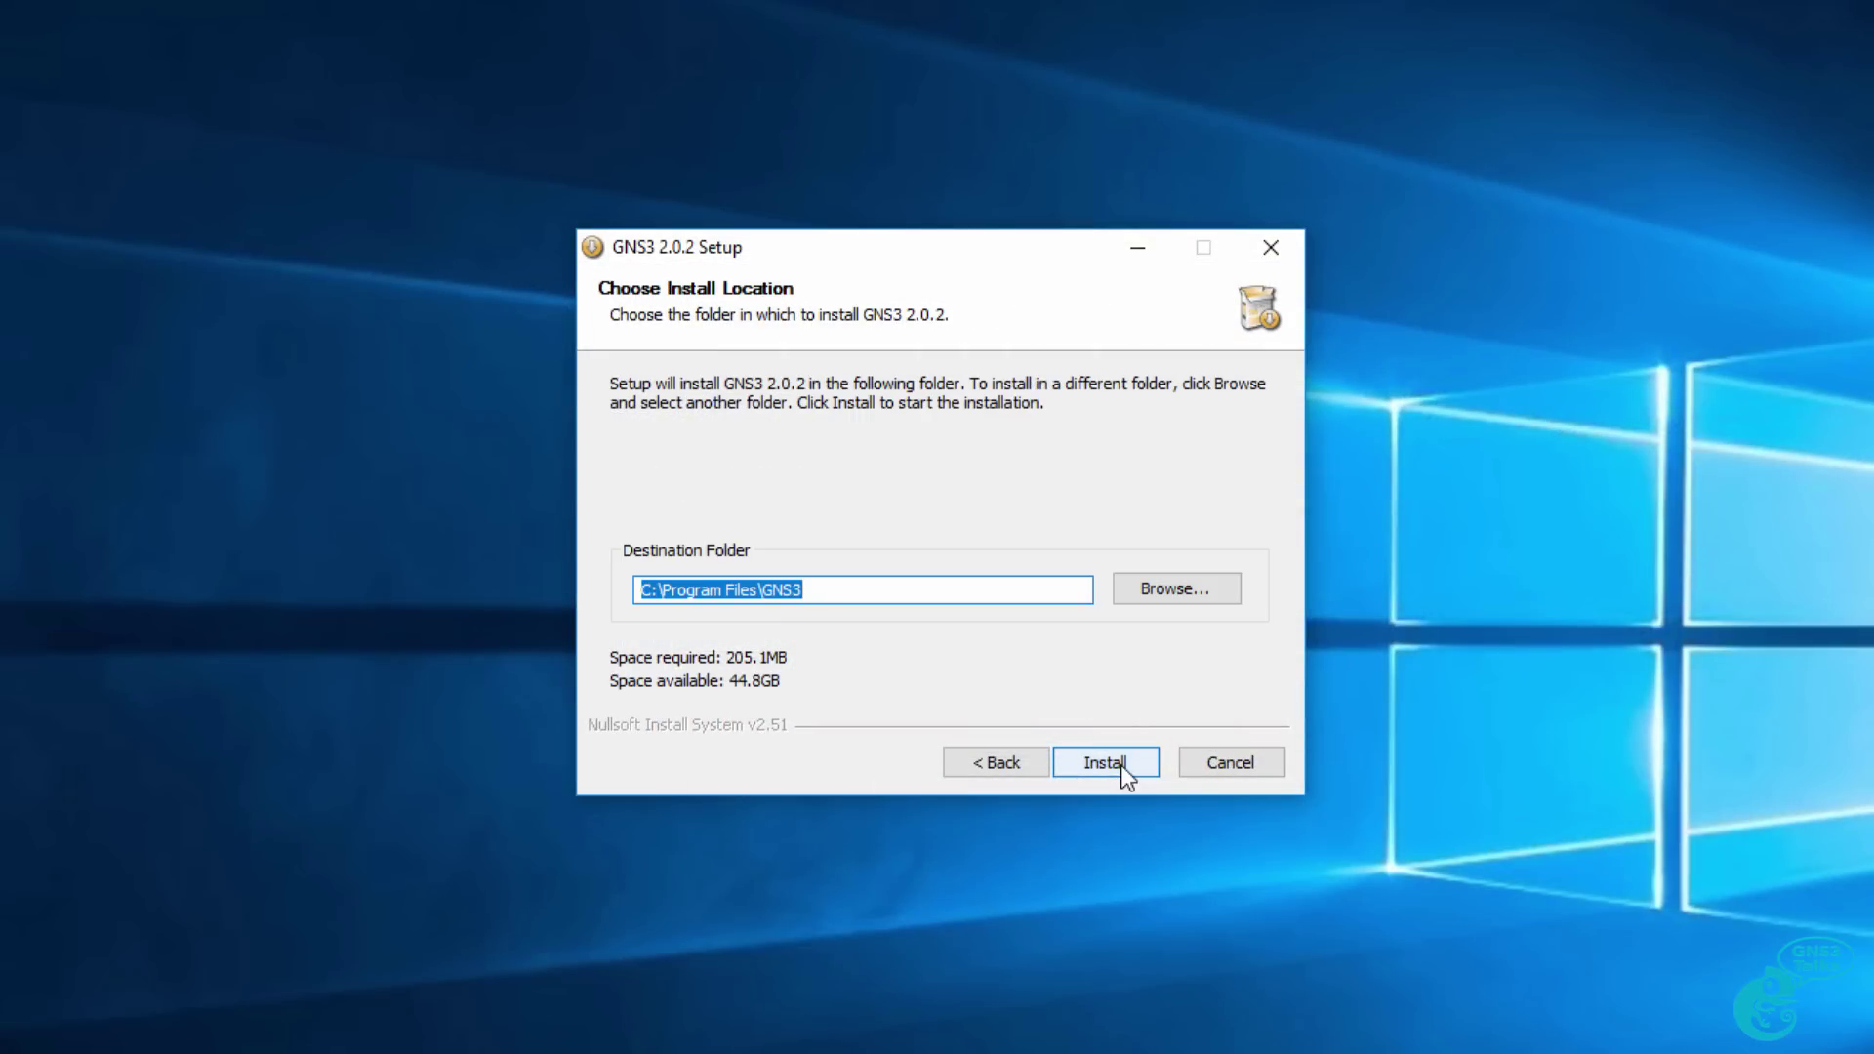
- Start installing into C:\Program Files\GNS3 and run WinPcap 4.1.3 setup through to Finish
click(1121, 764)
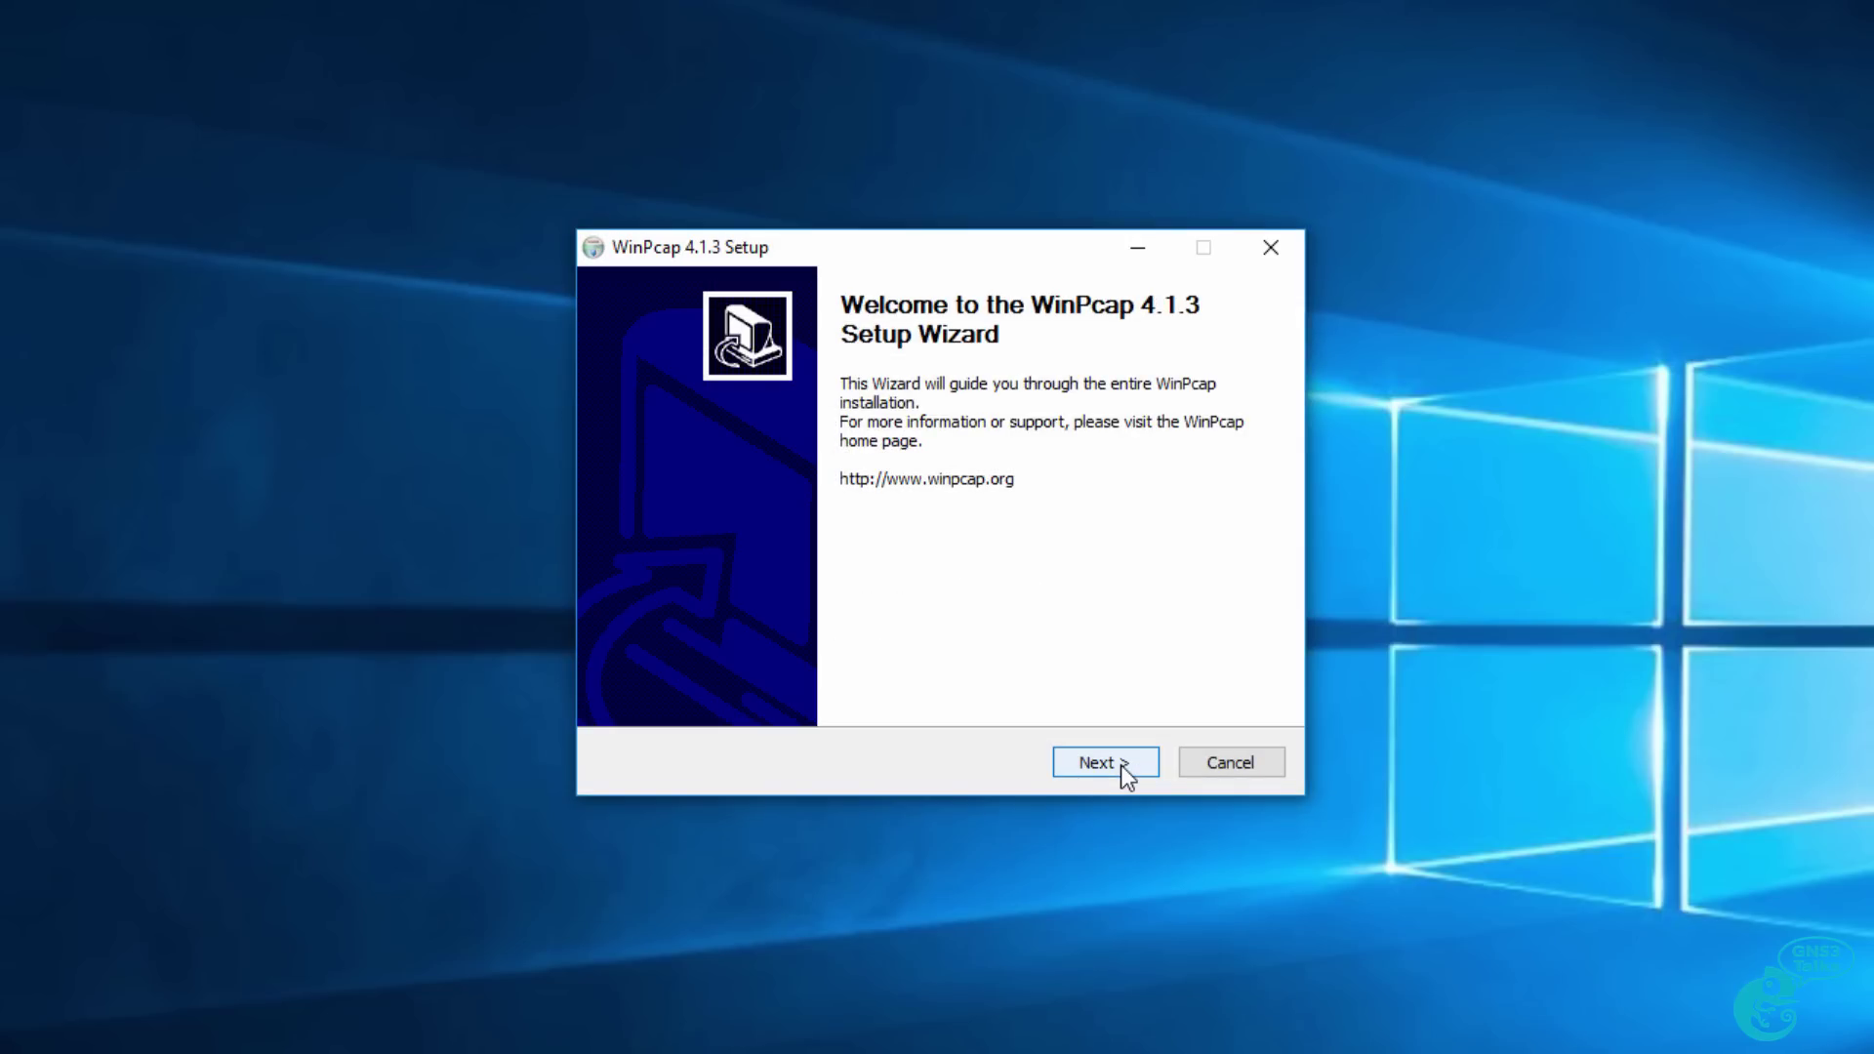
click(1120, 765)
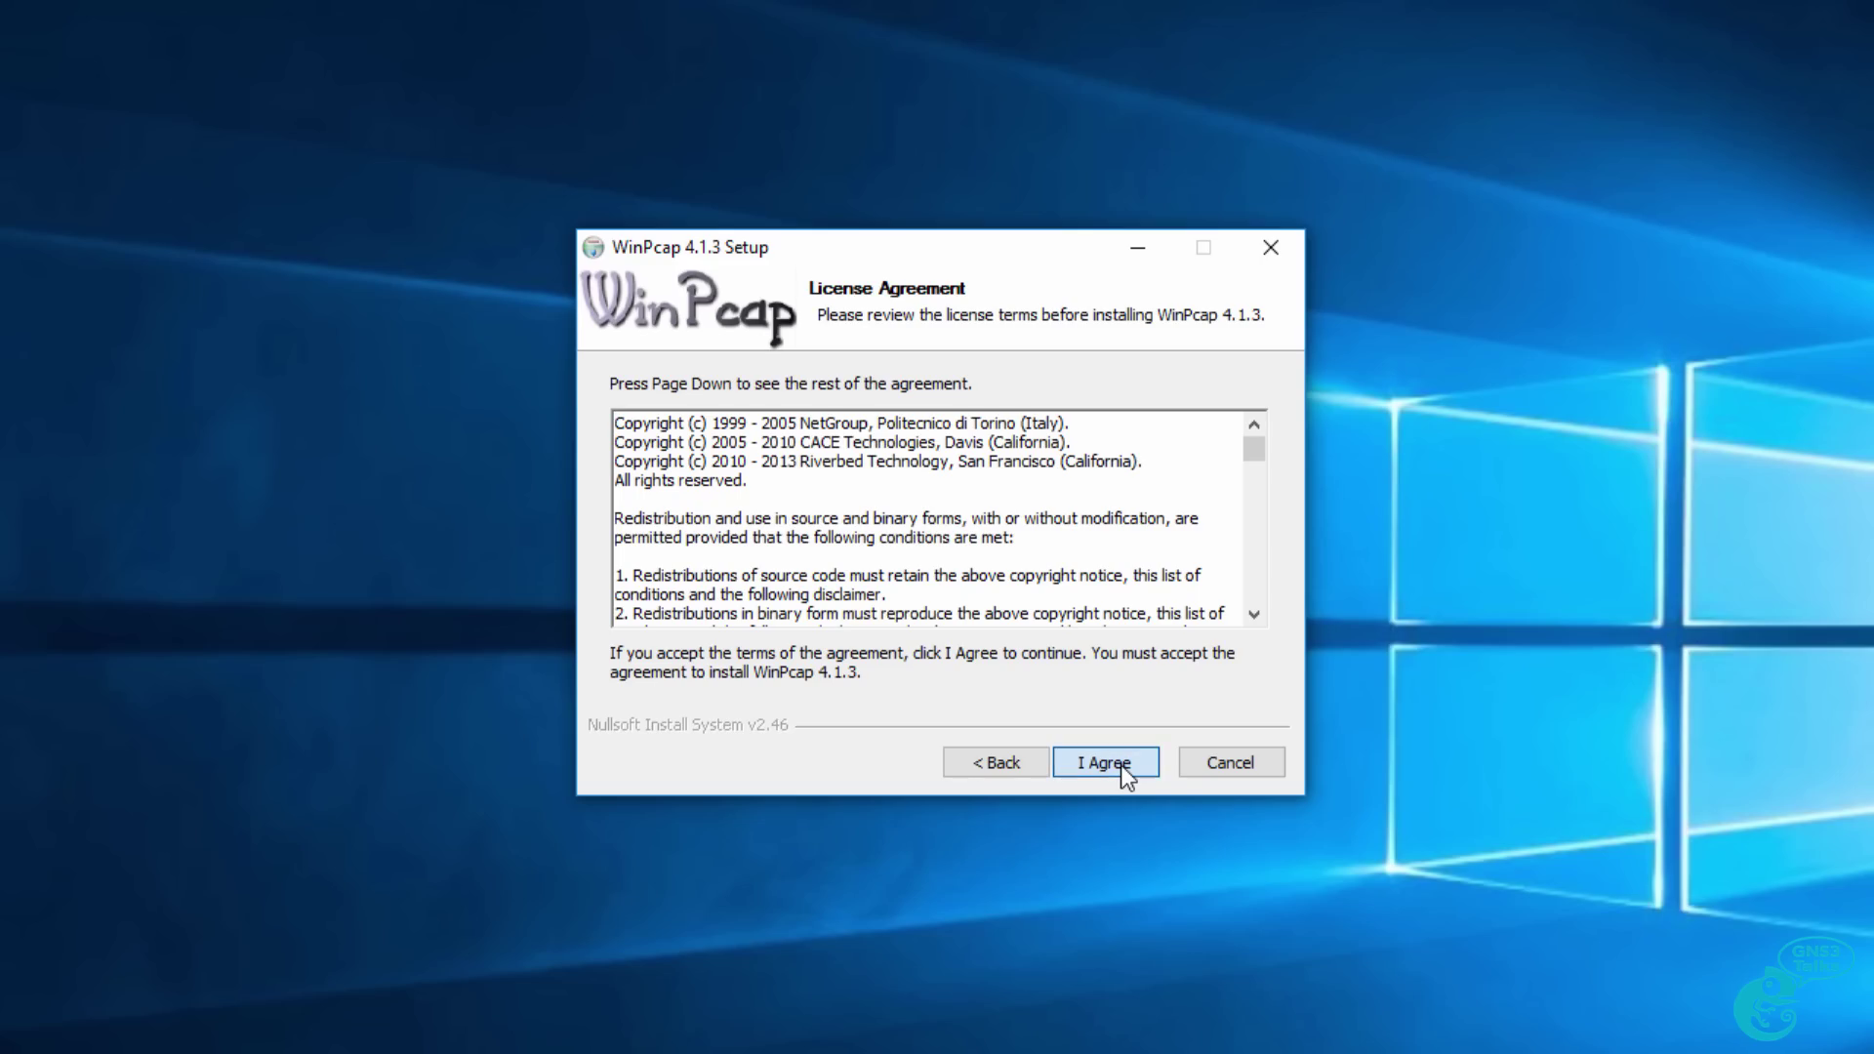
click(1120, 764)
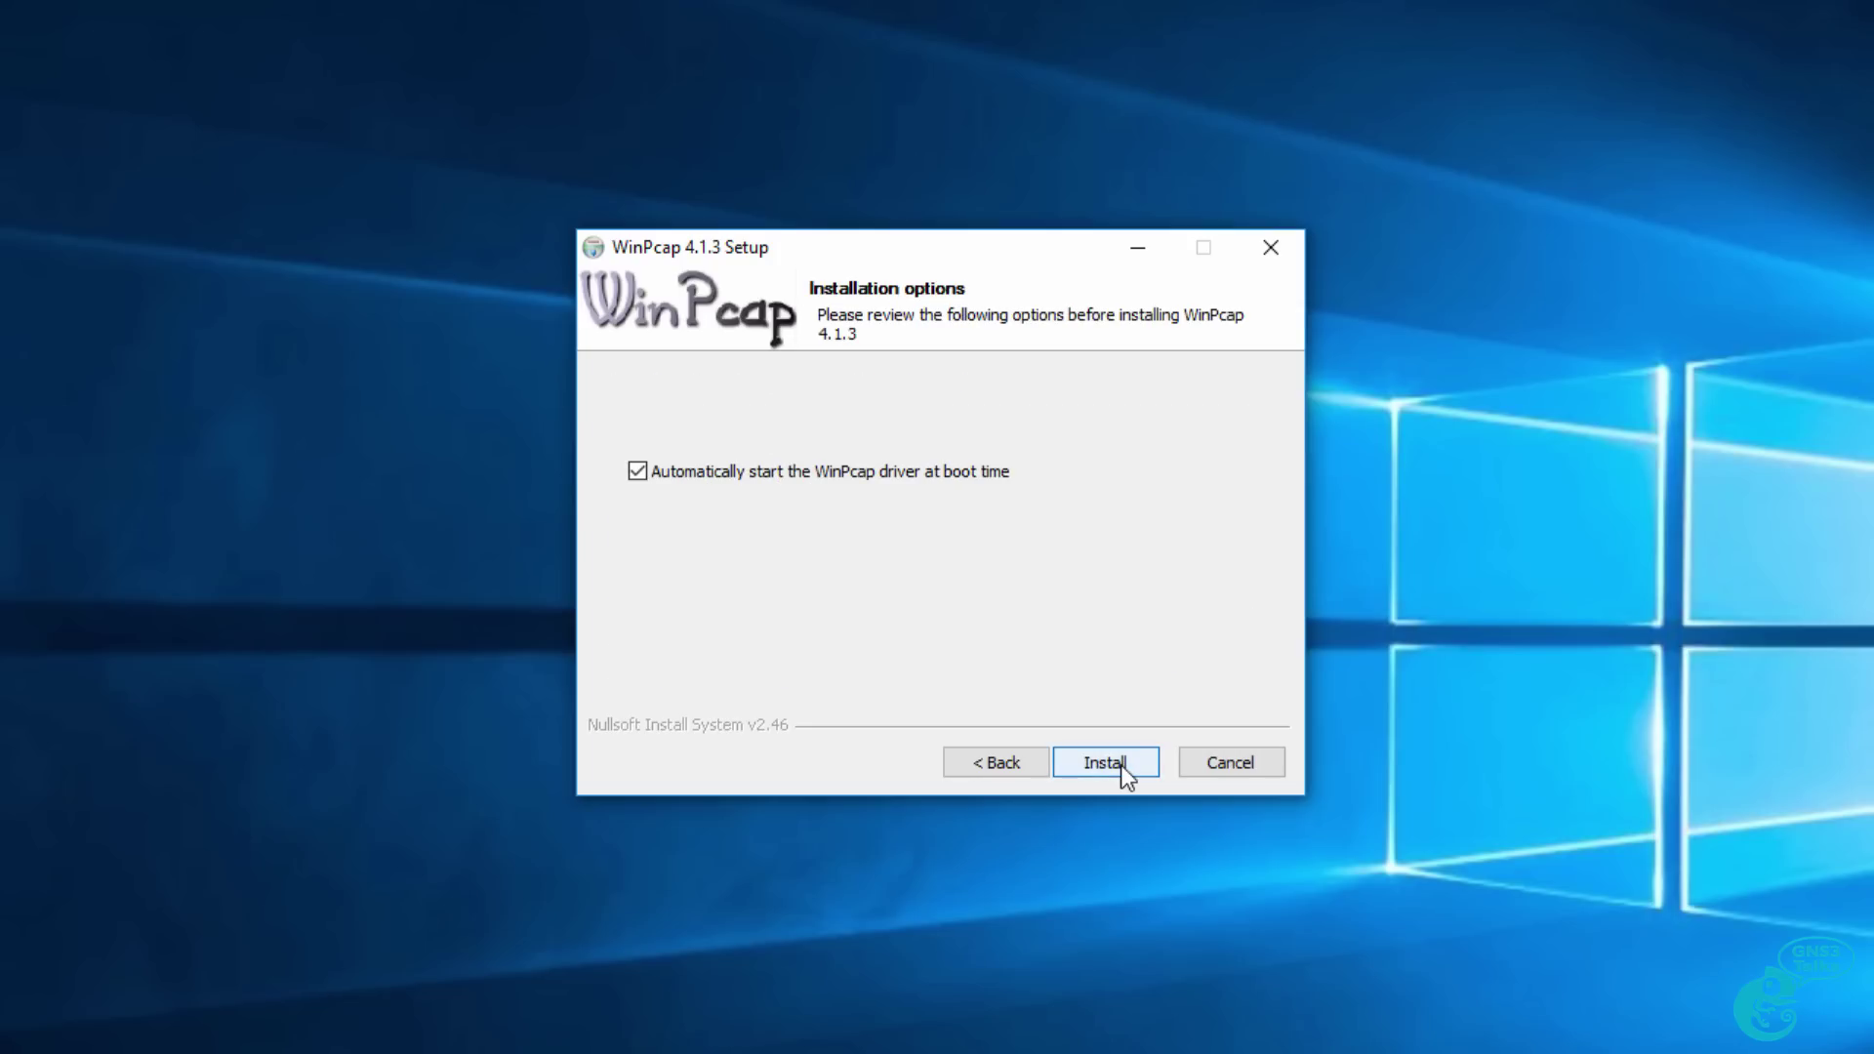
click(1120, 764)
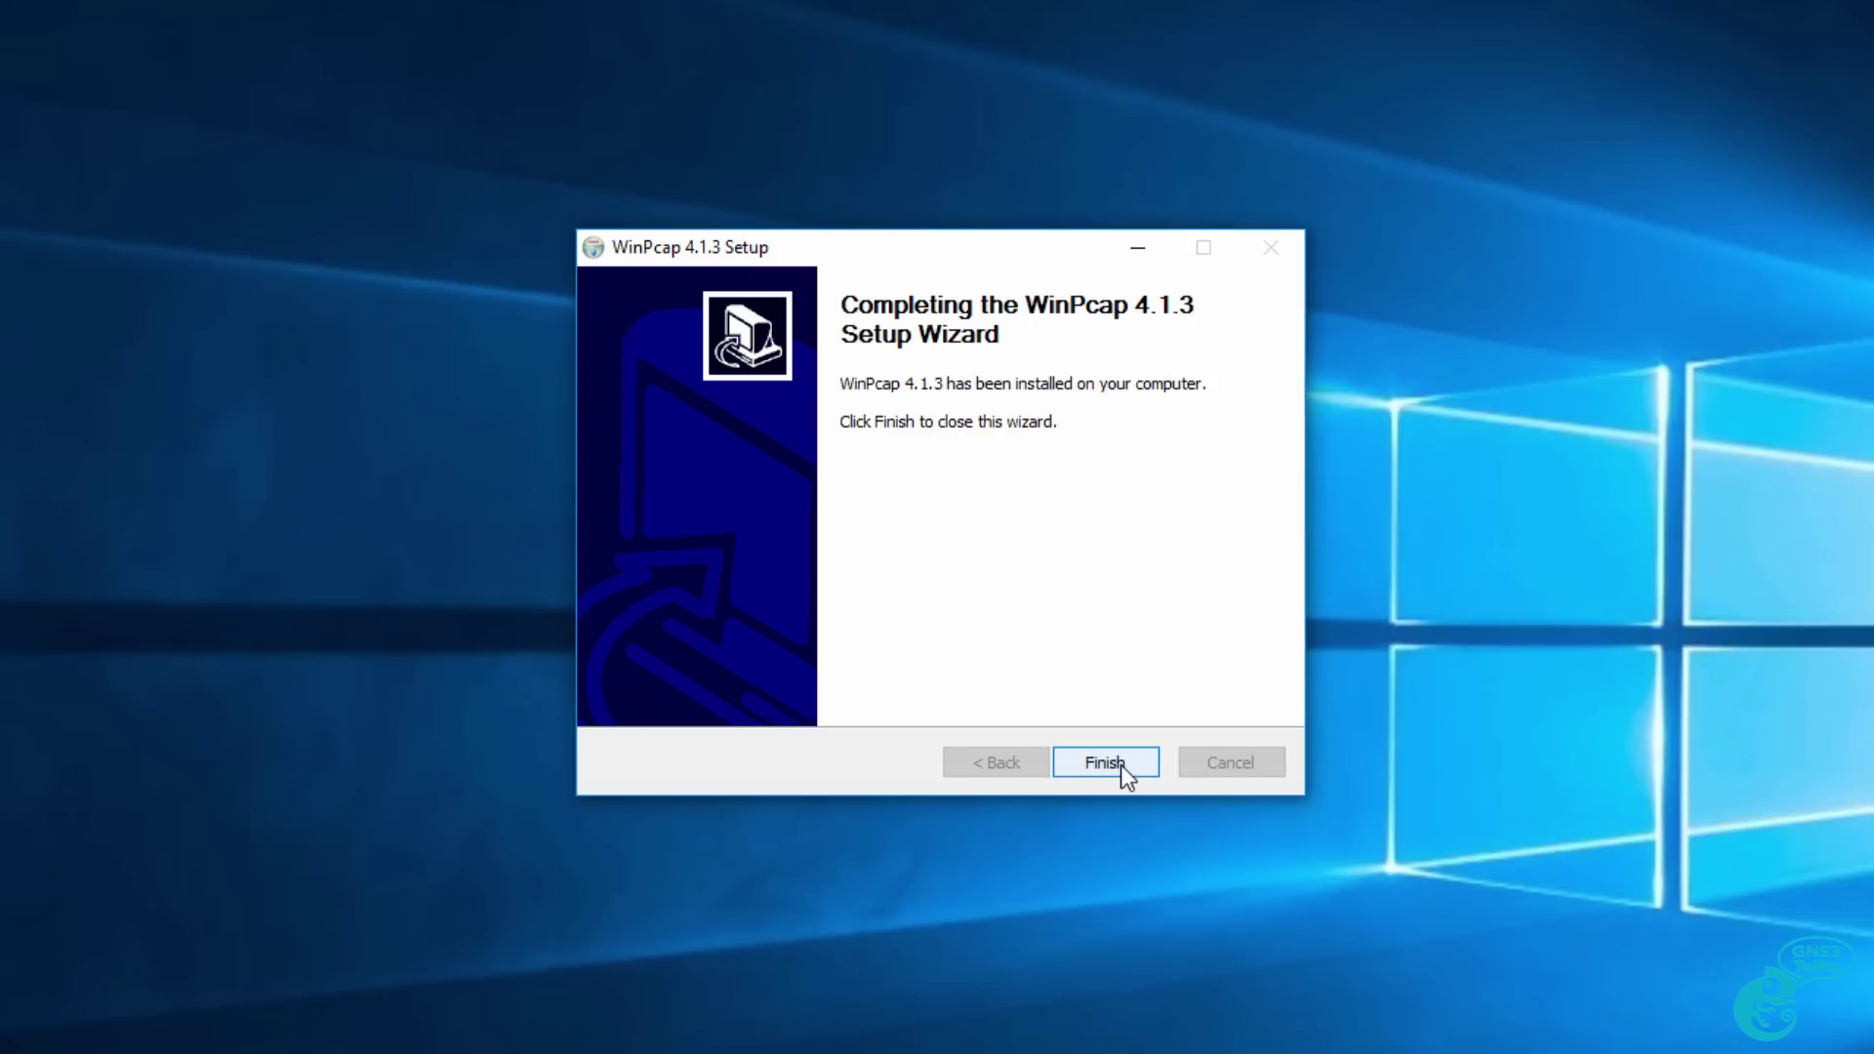
click(1120, 764)
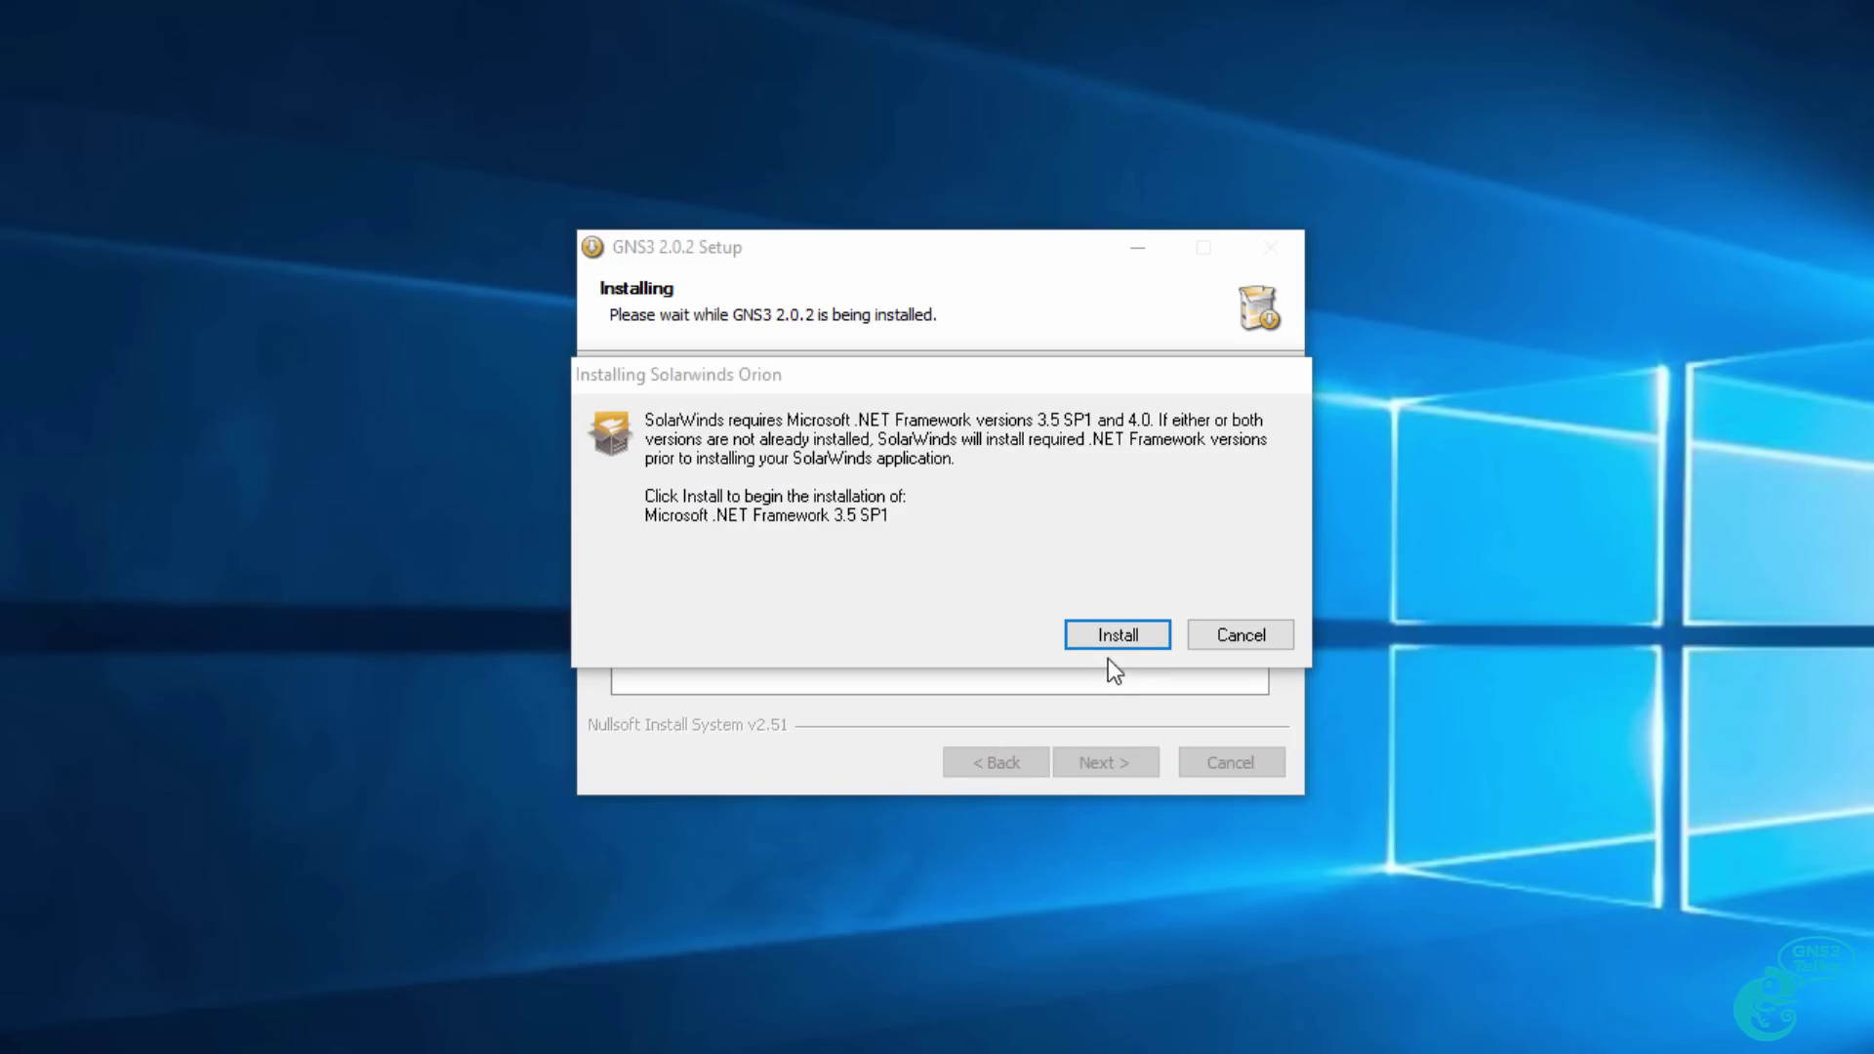
- Approve the .NET Framework 3.5 SP1 installation for SolarWinds Orion once the download finishes
click(1099, 640)
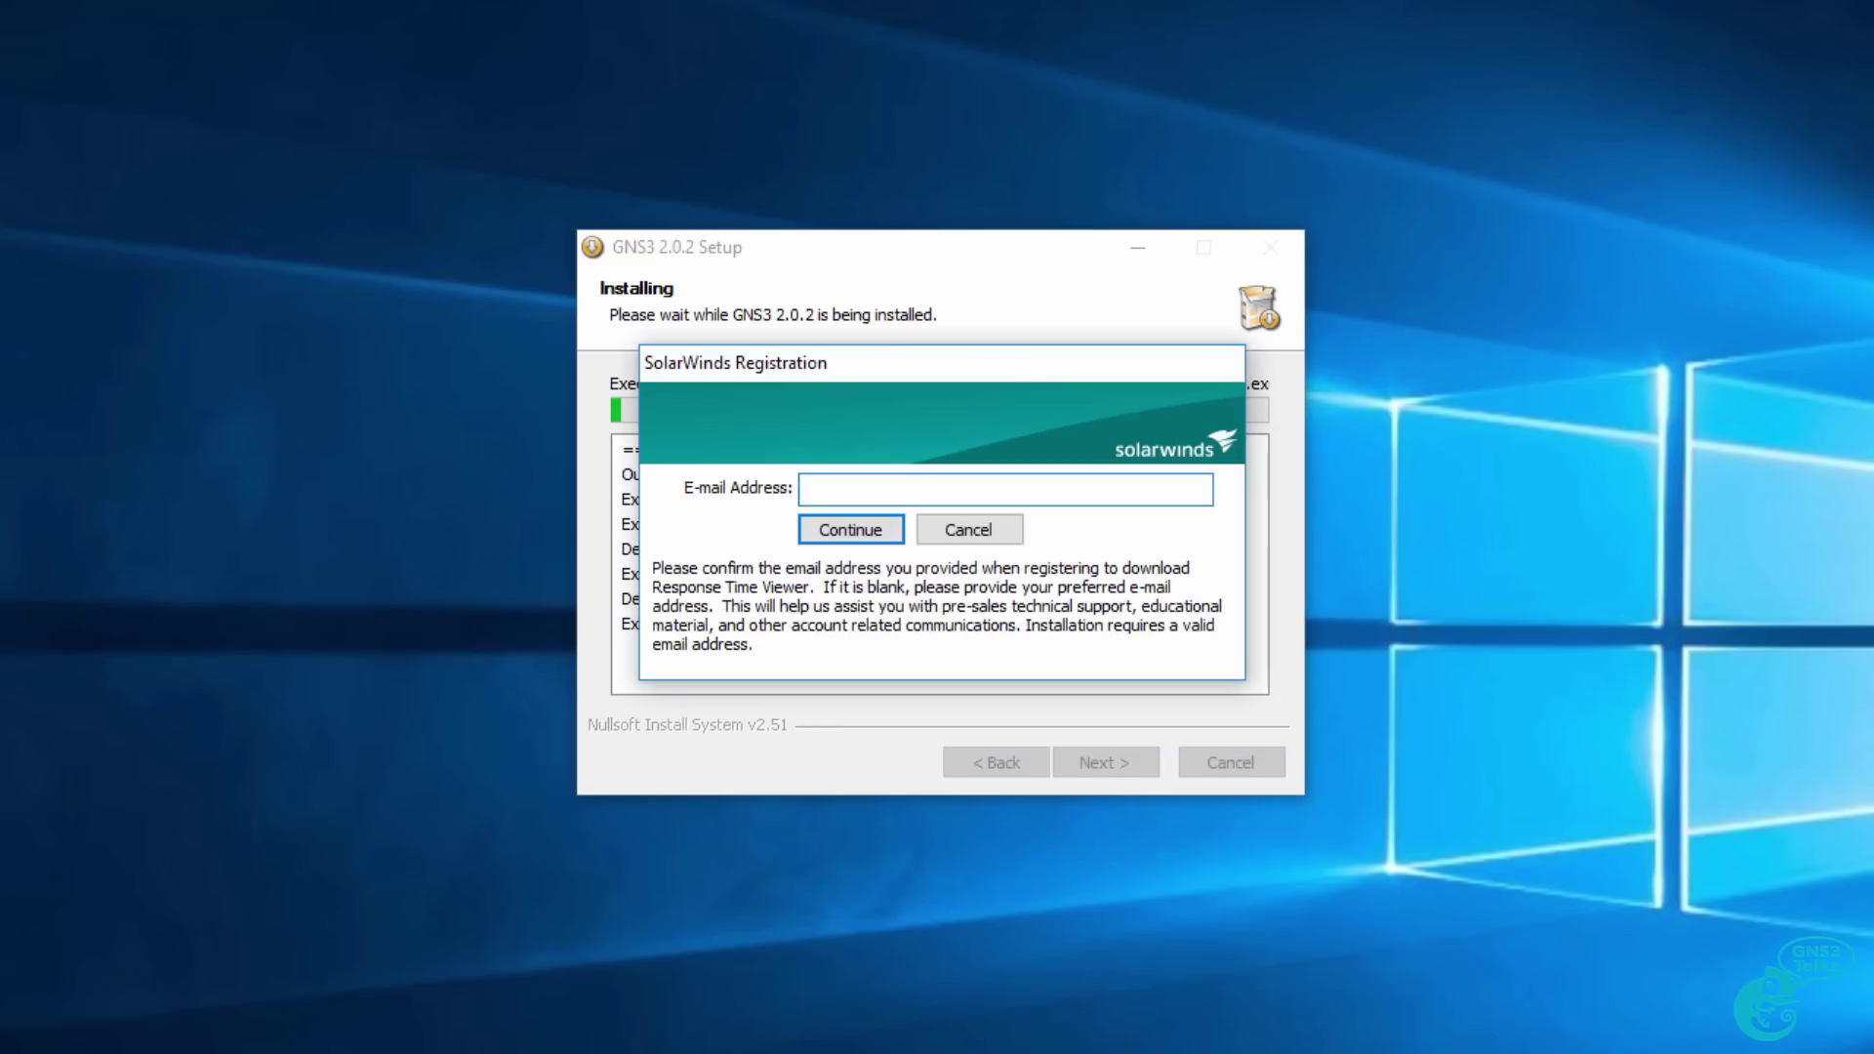
- Enter the registration e-mail, accept the SolarWinds licence, install to the default ResponseTimeViewer folder and finish
text(user@gmail.com)
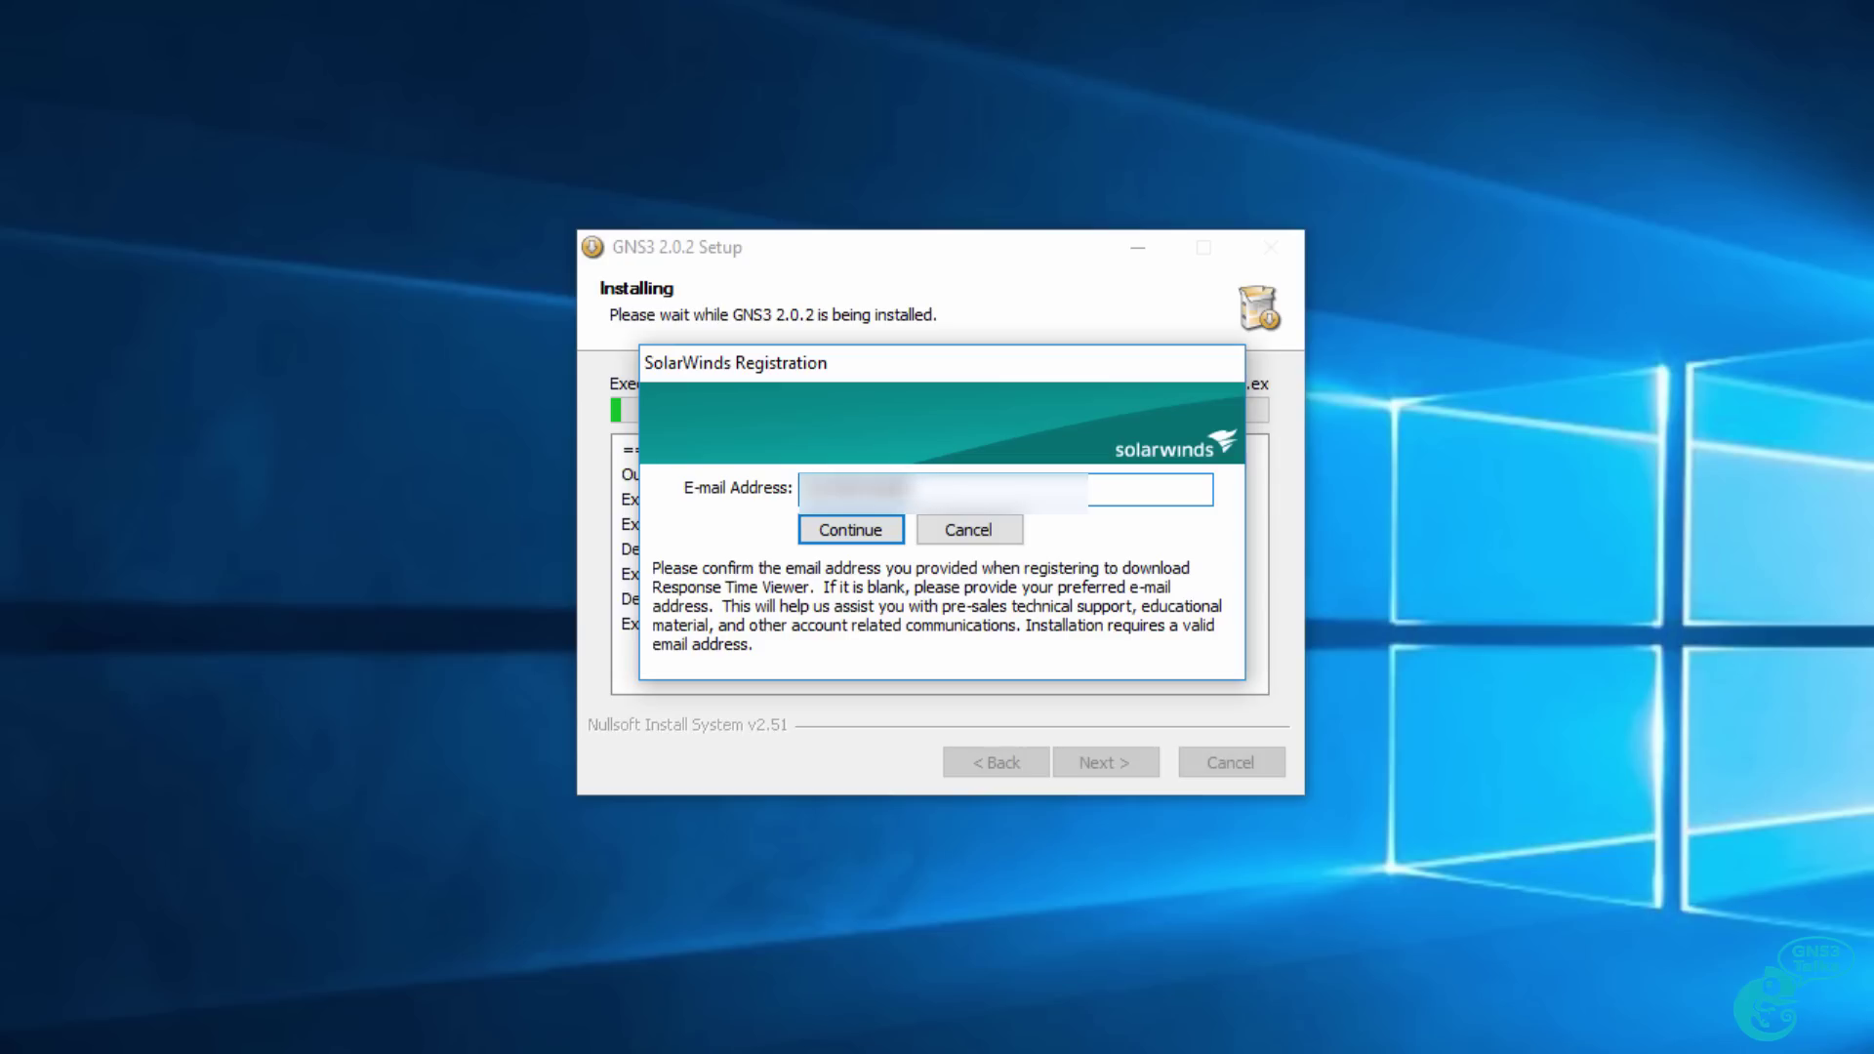
text(gmail.com)
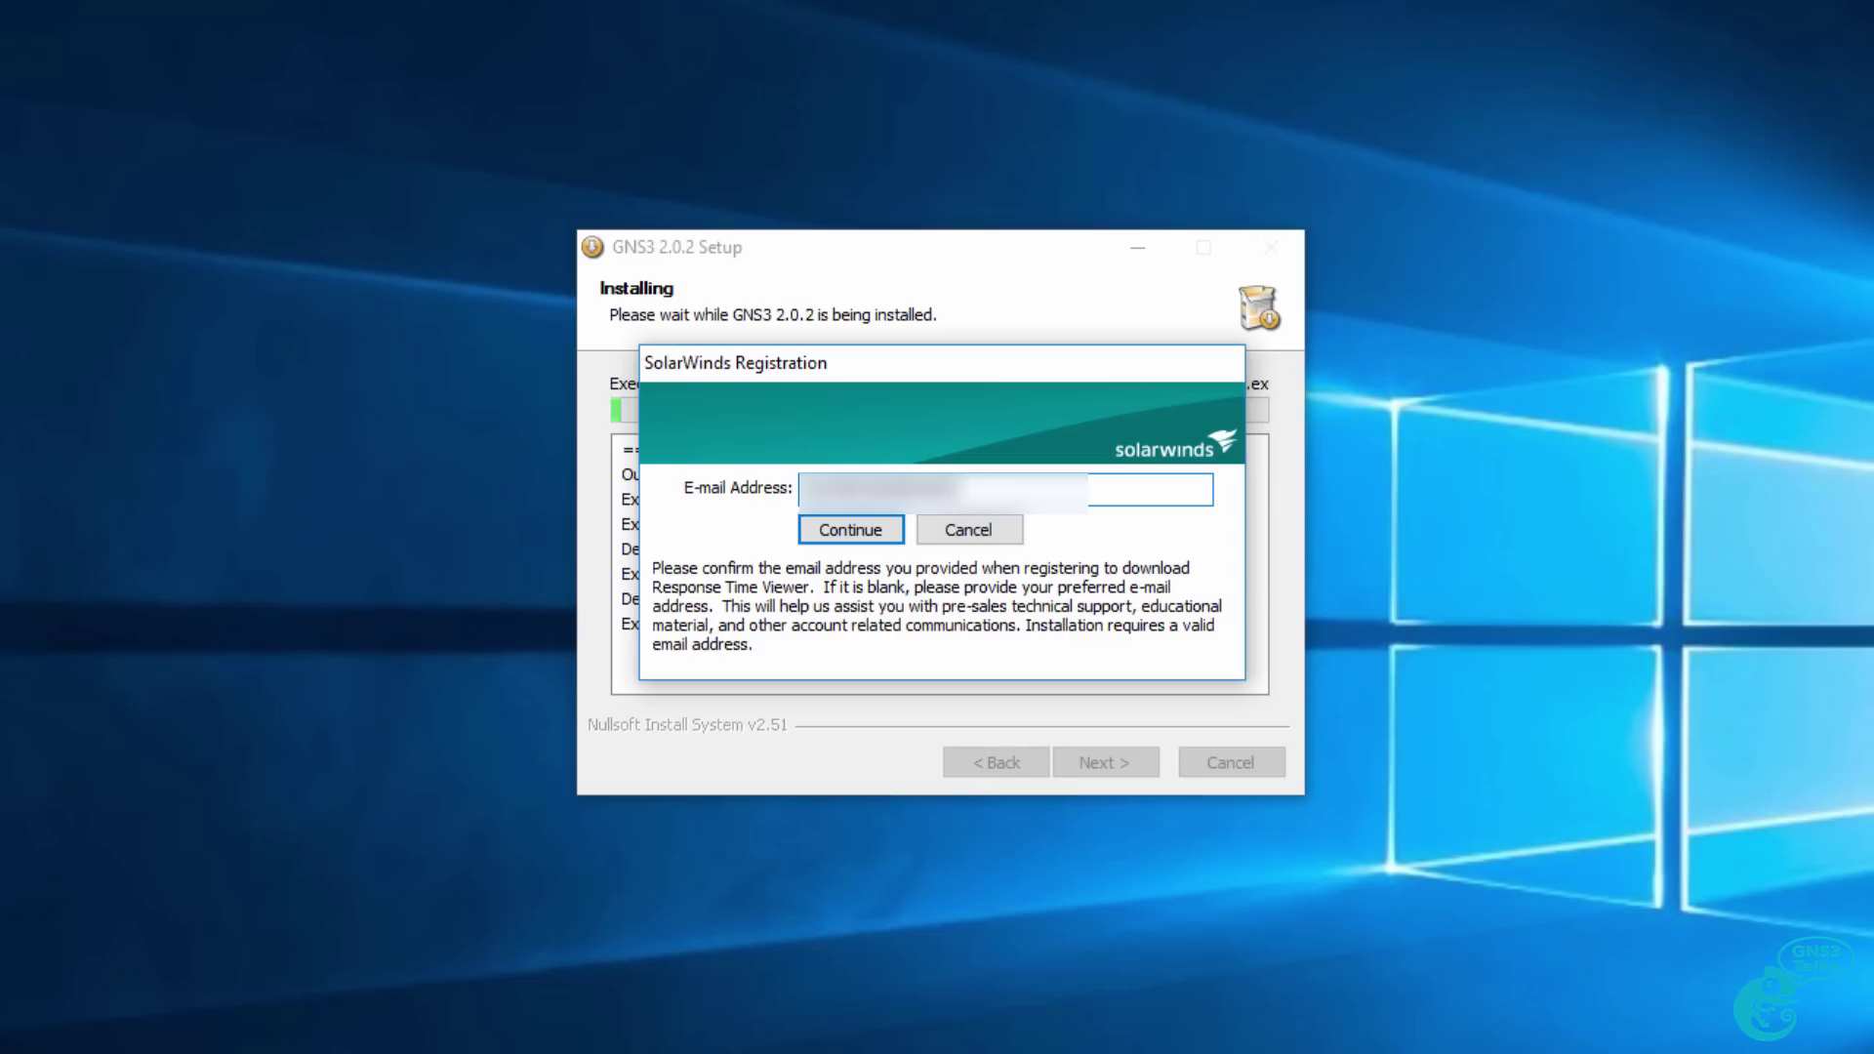
text(com)
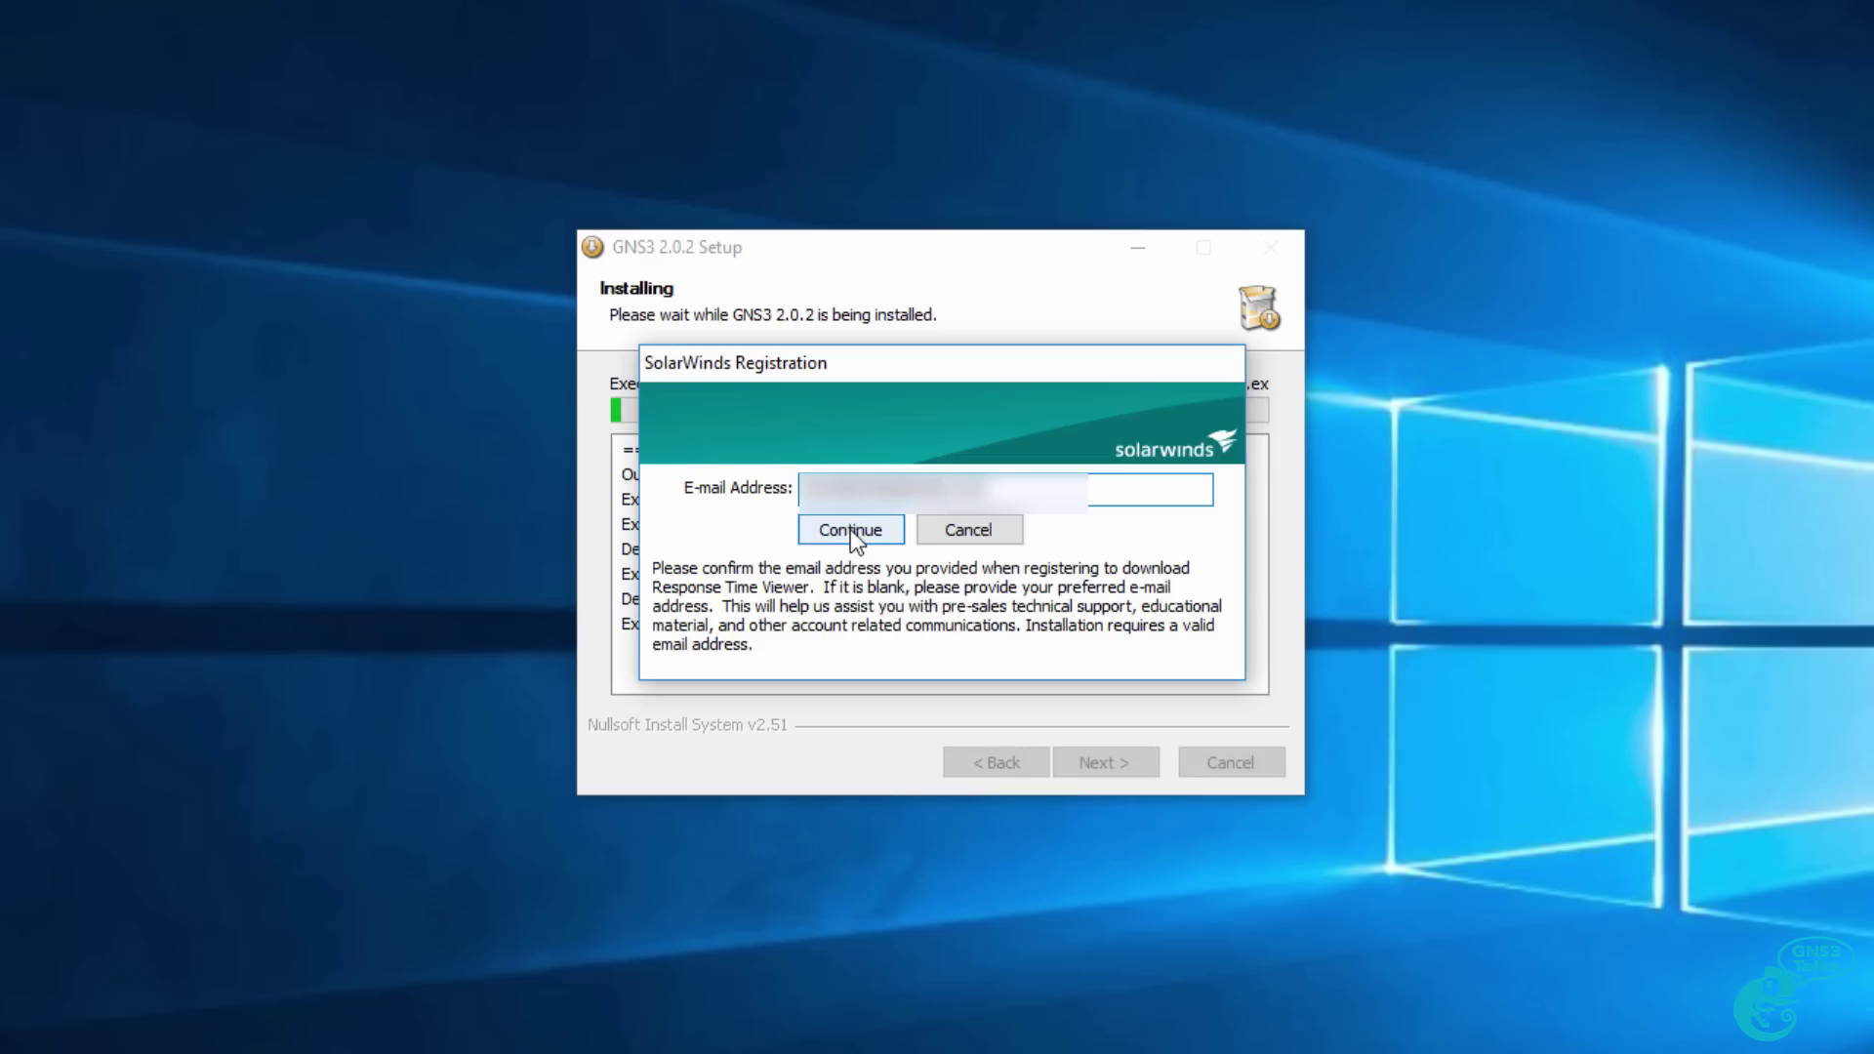
click(852, 538)
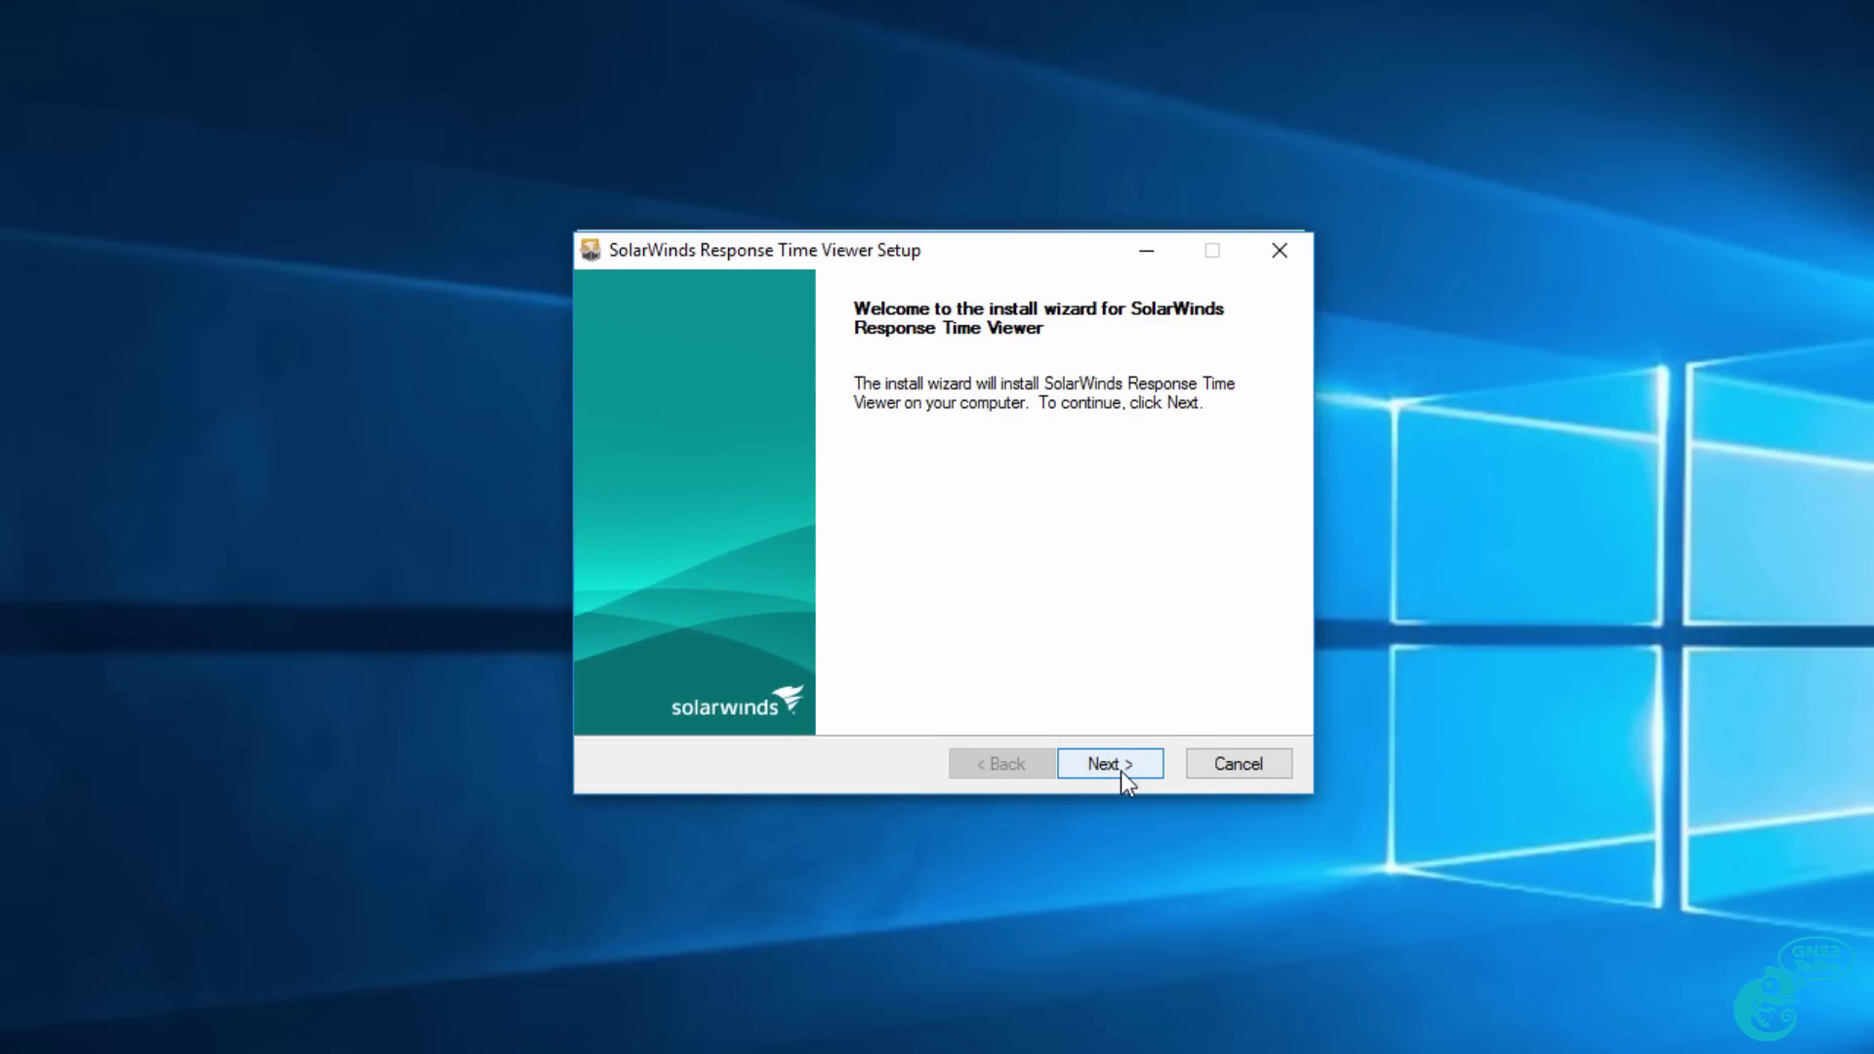
click(1121, 771)
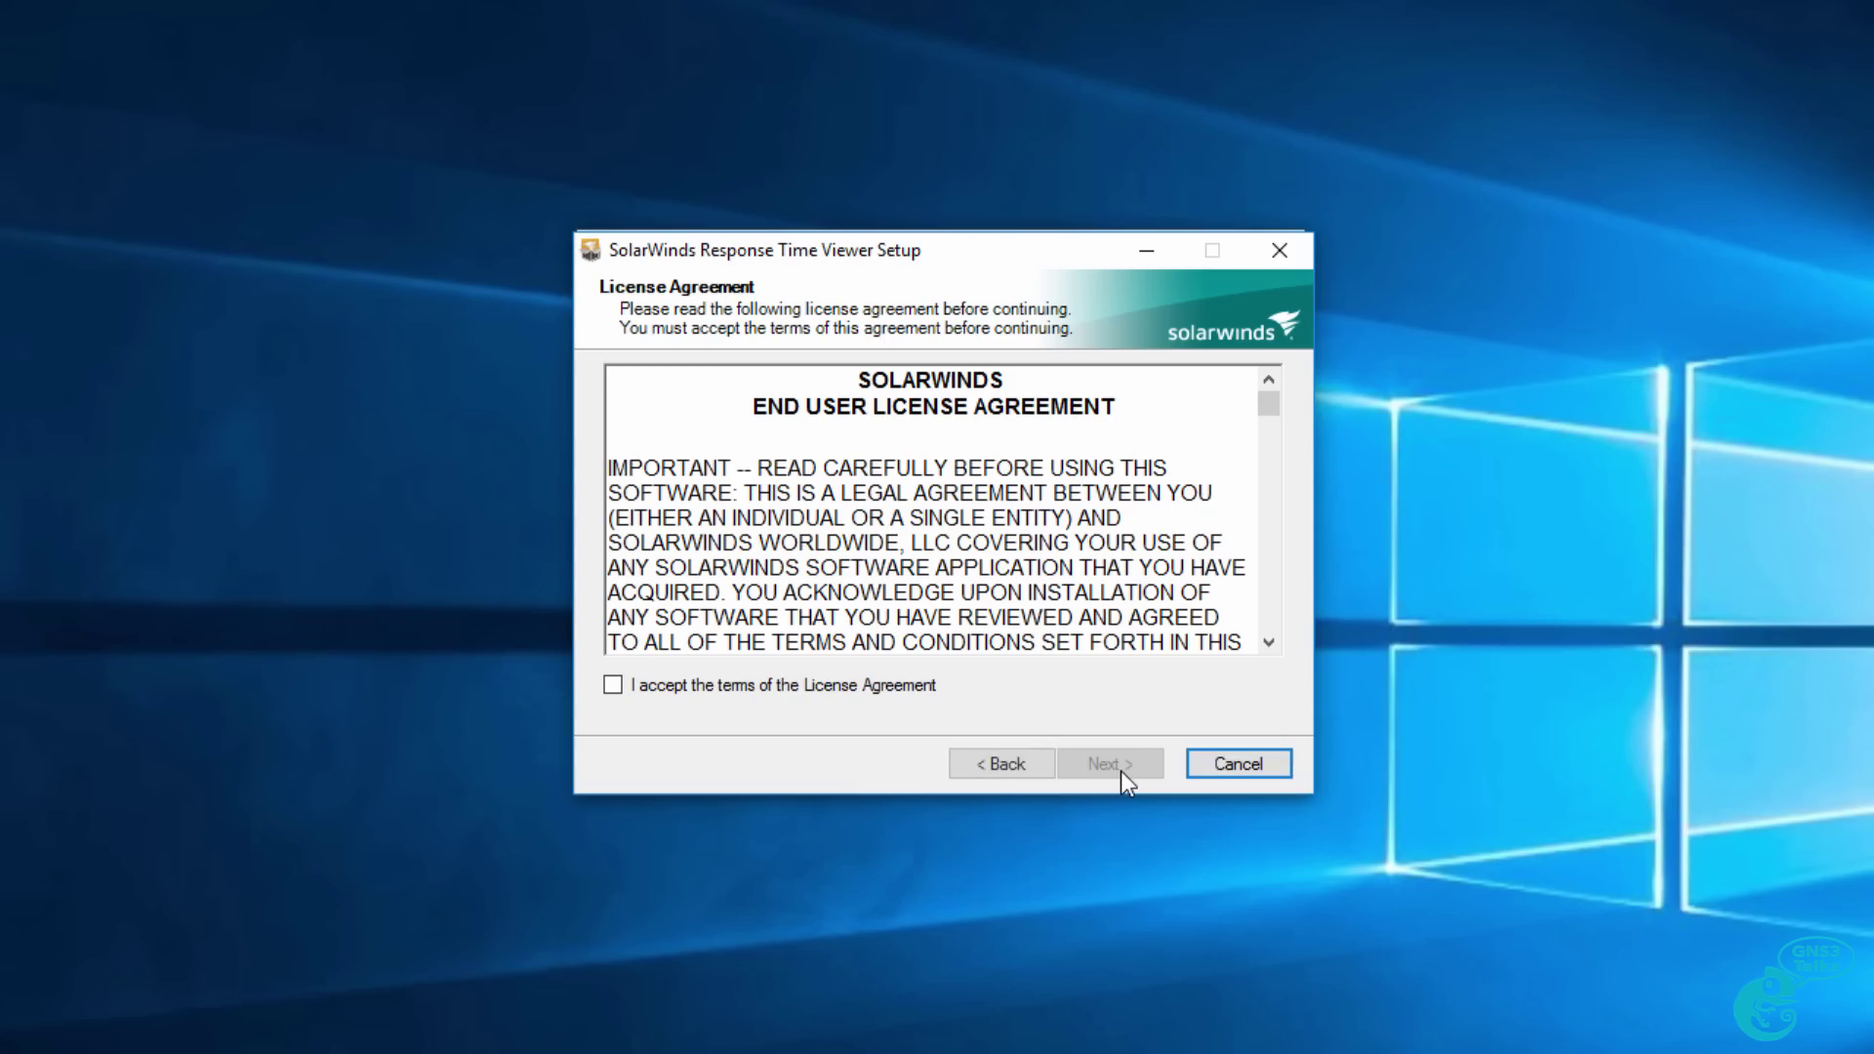
click(857, 683)
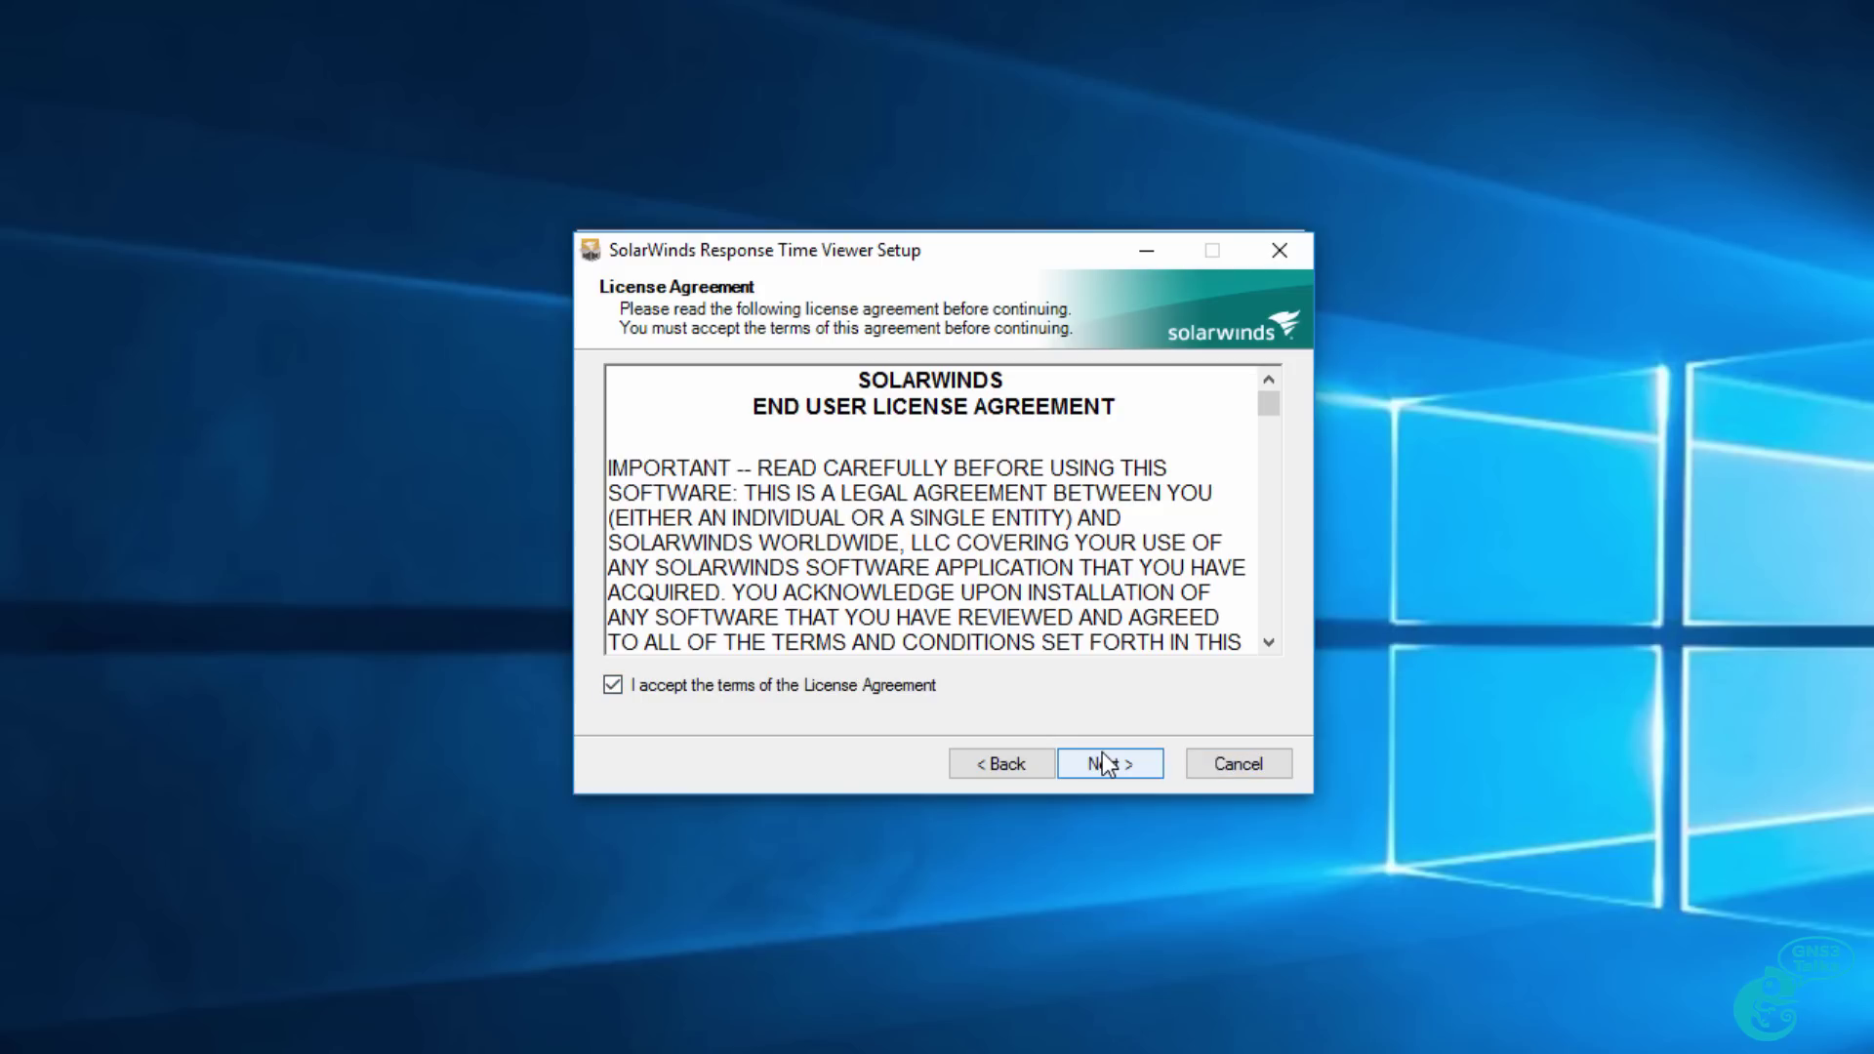
click(1103, 763)
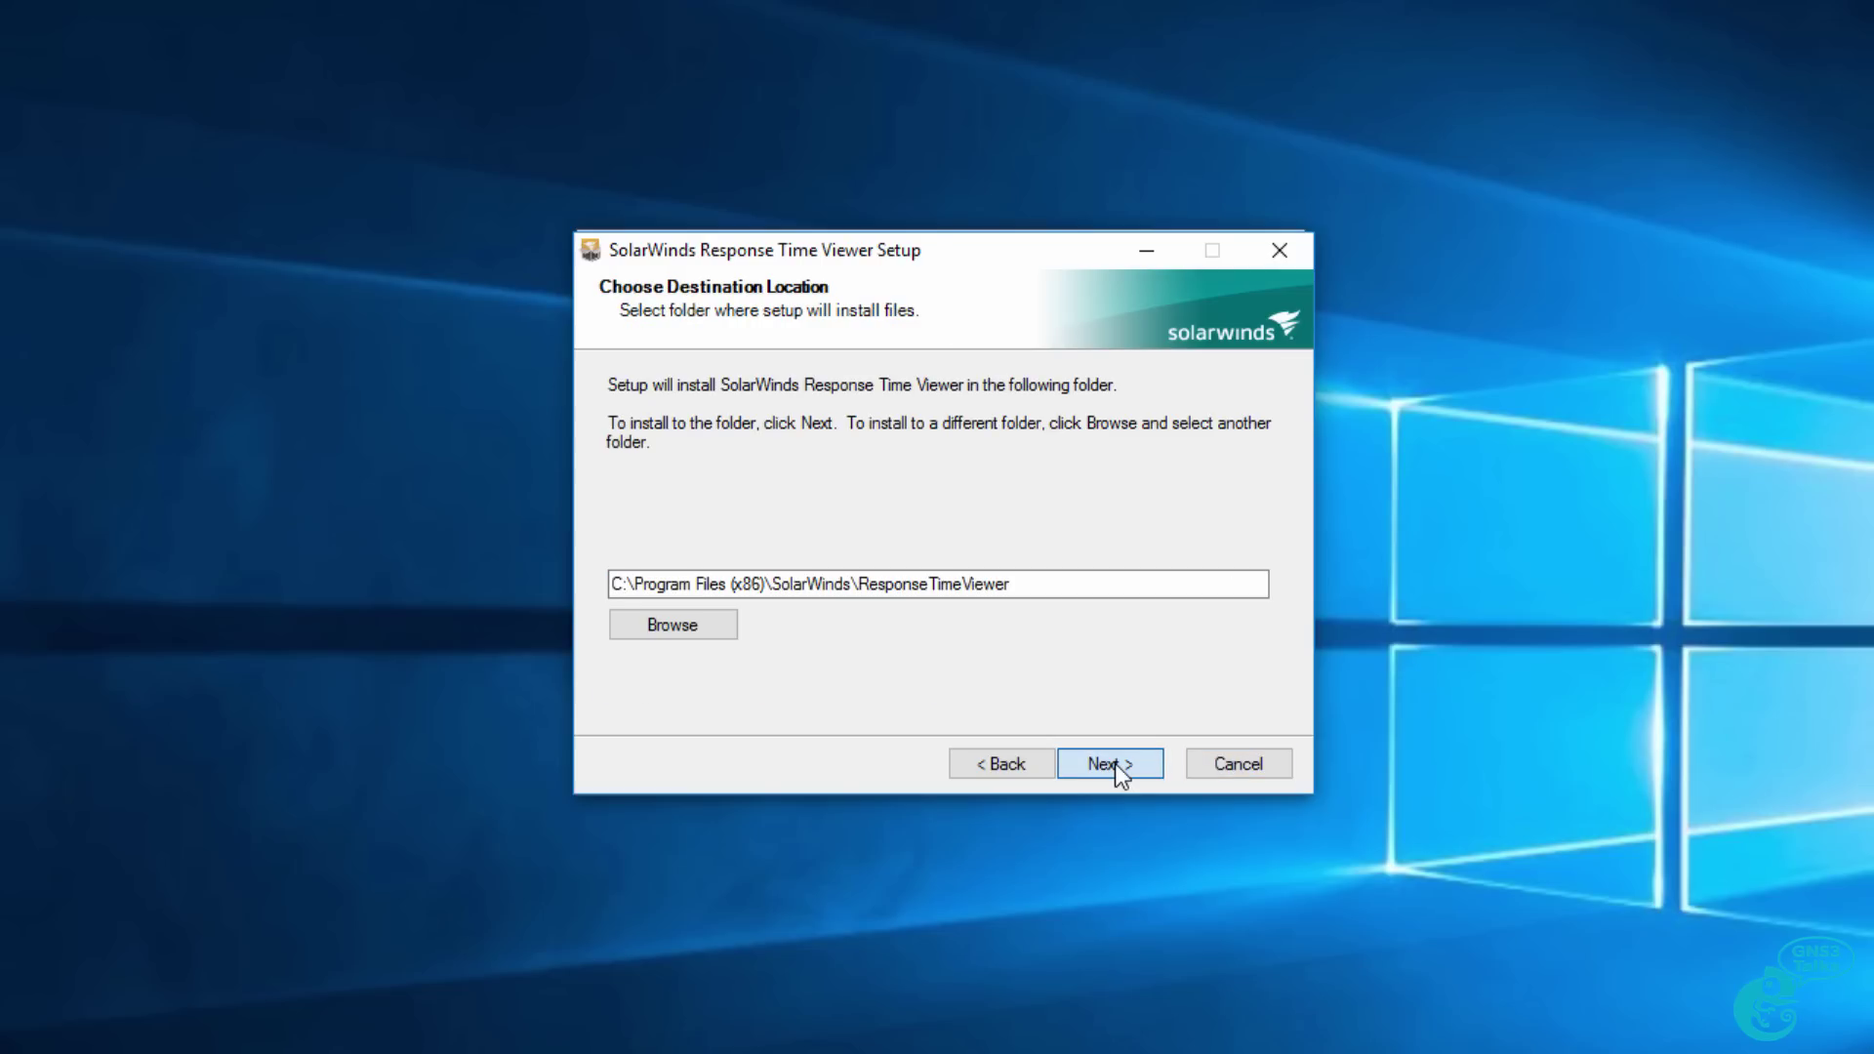
click(1115, 763)
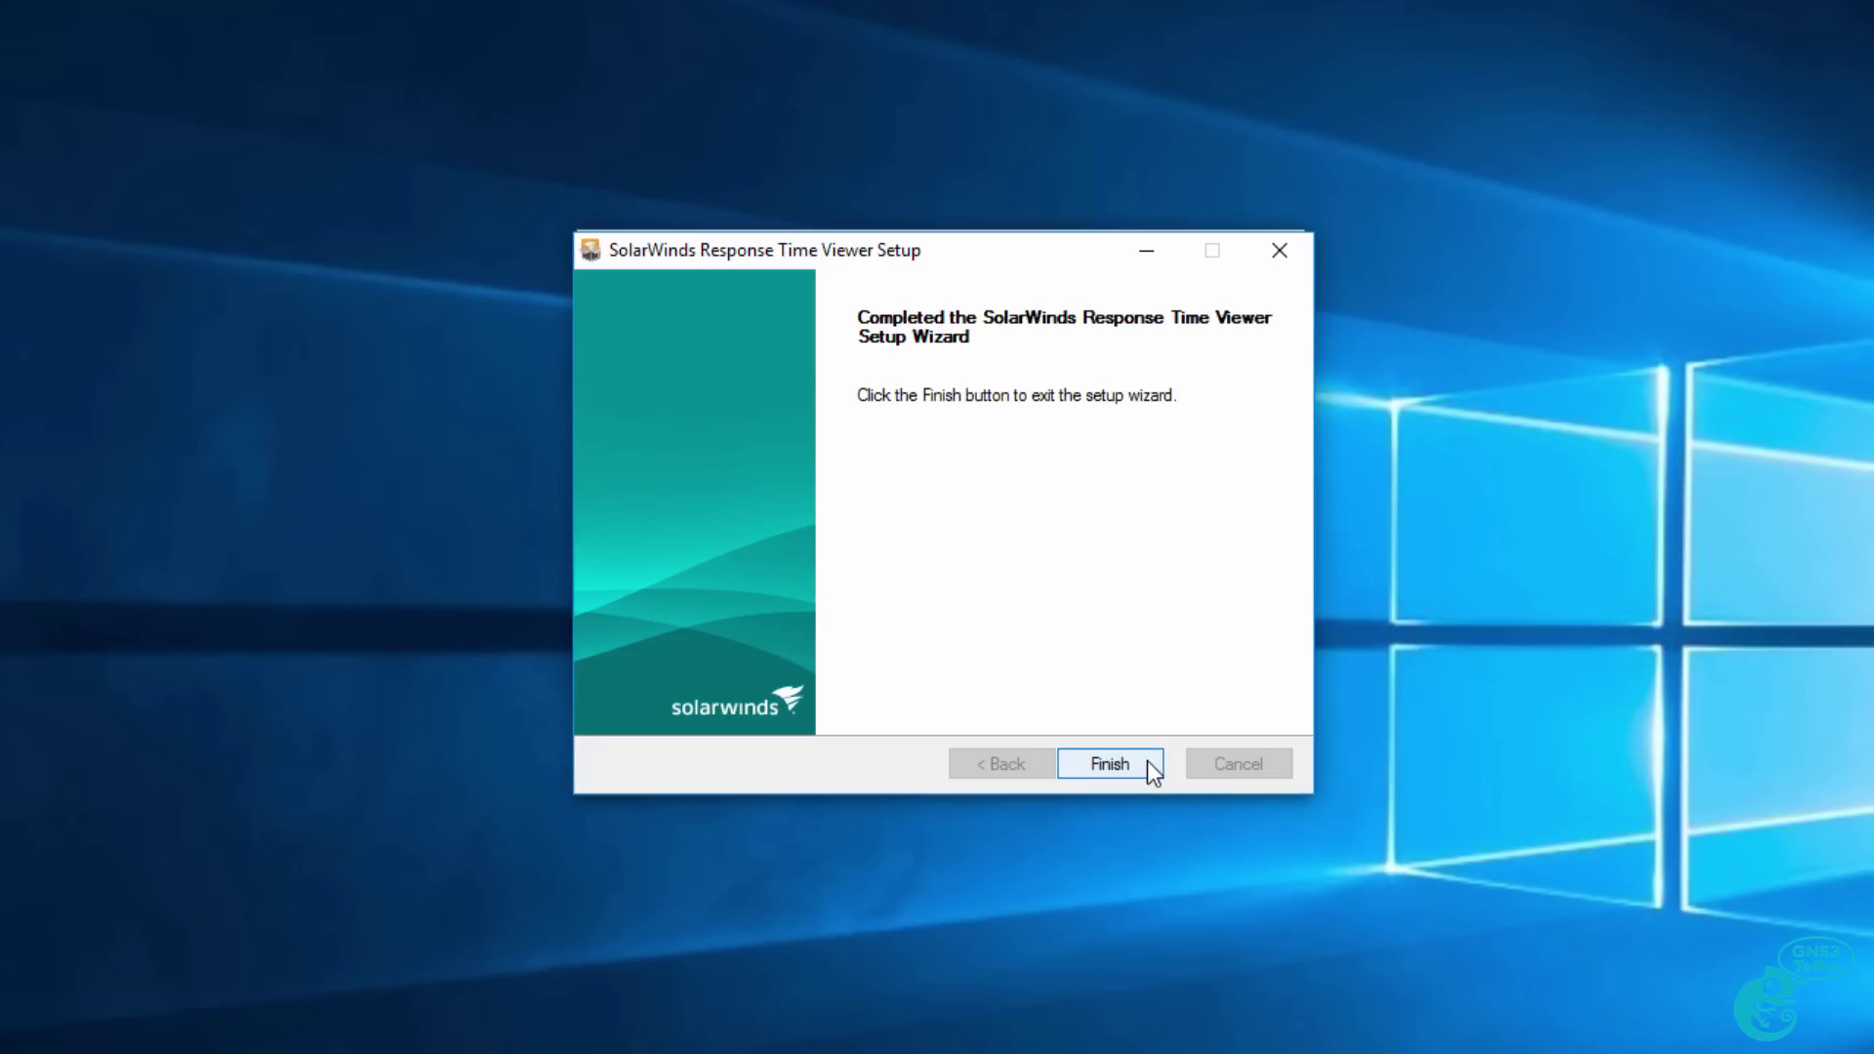
click(1148, 765)
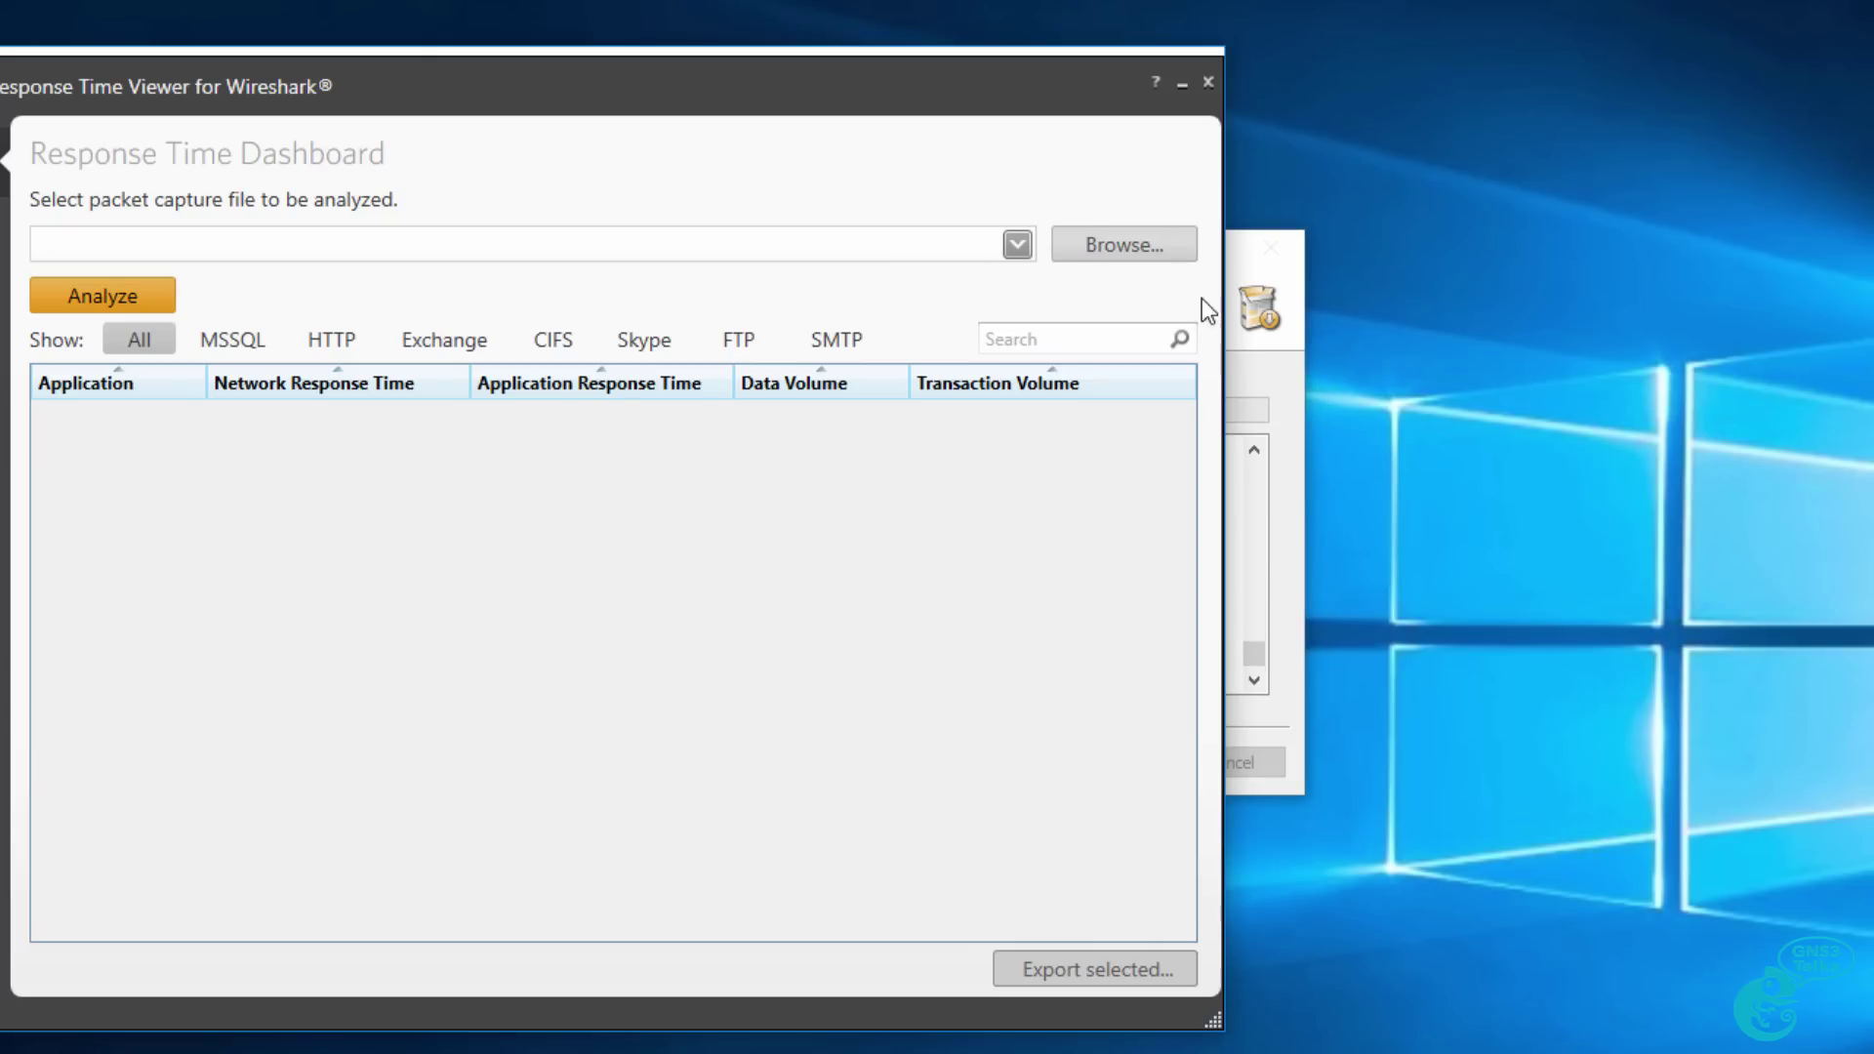
- Close the Response Time Viewer window so the GNS3 installation can finish
click(1206, 84)
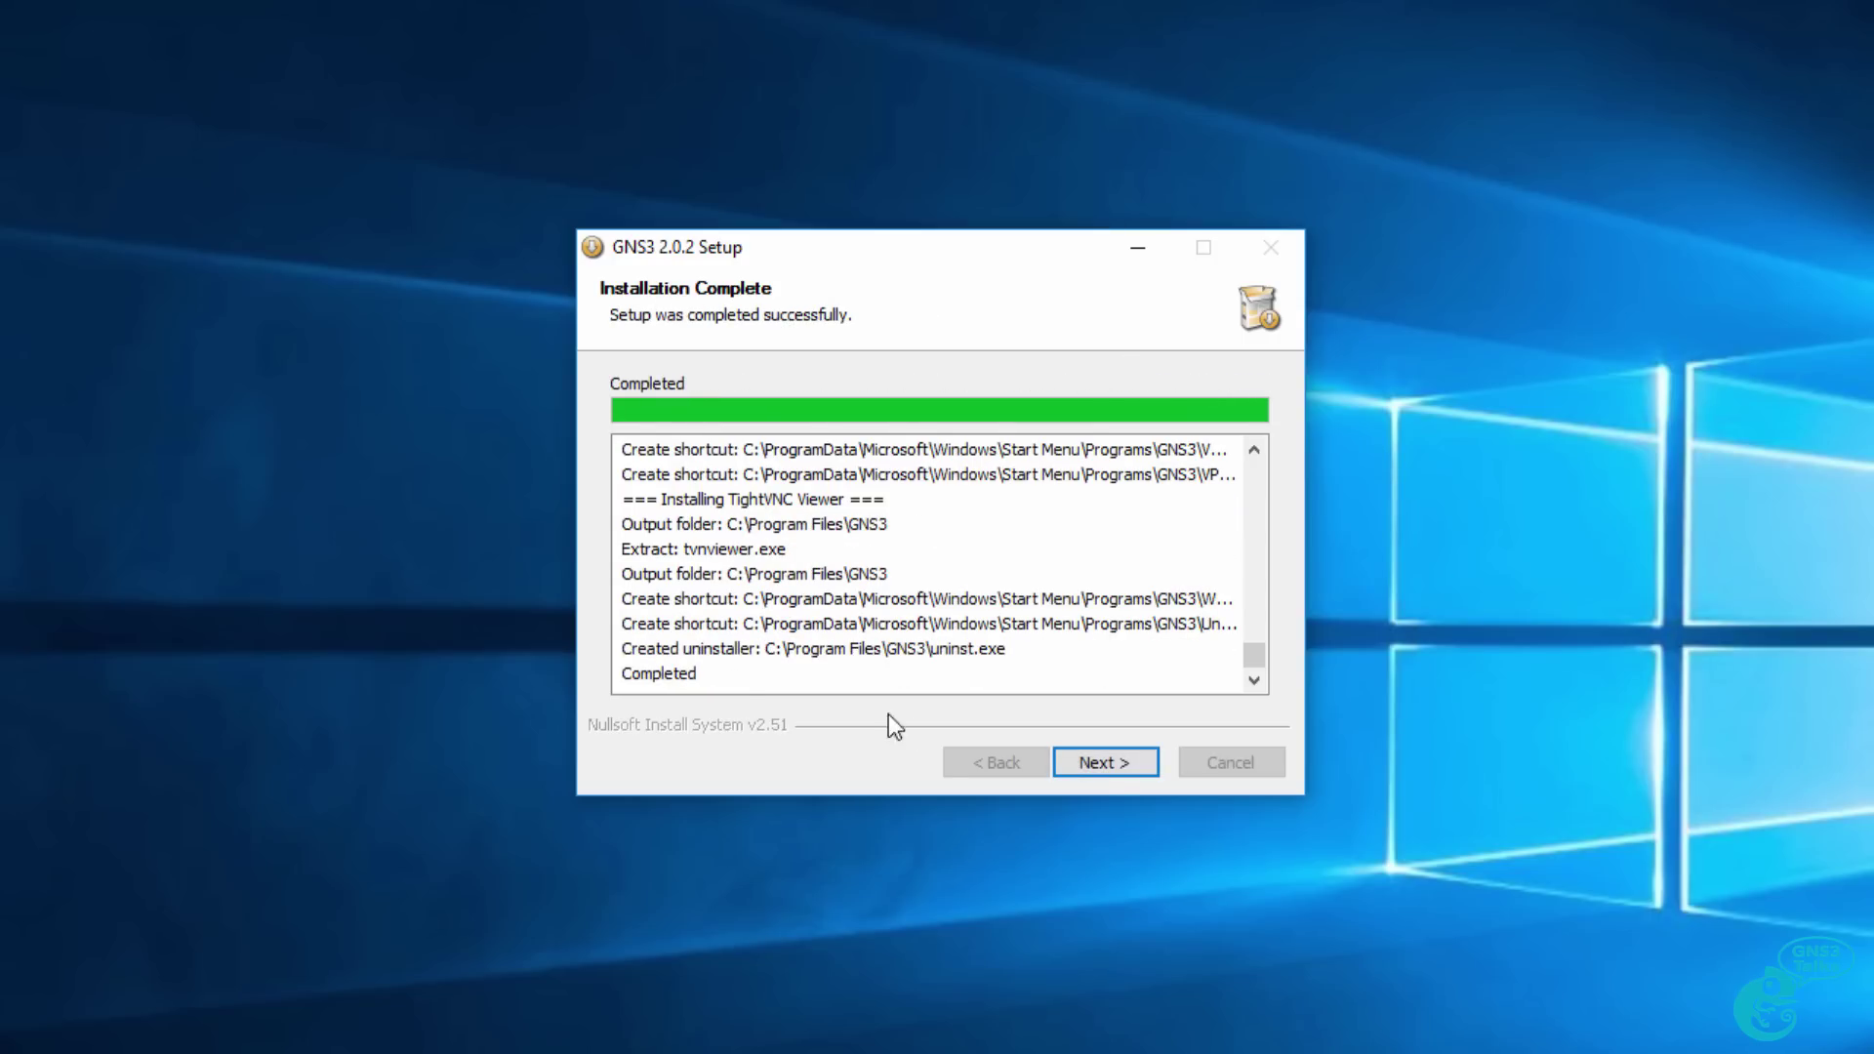
- Move past Installation Complete, choose No for the Solarwinds Standard Toolset licence, and finish setup
click(1117, 767)
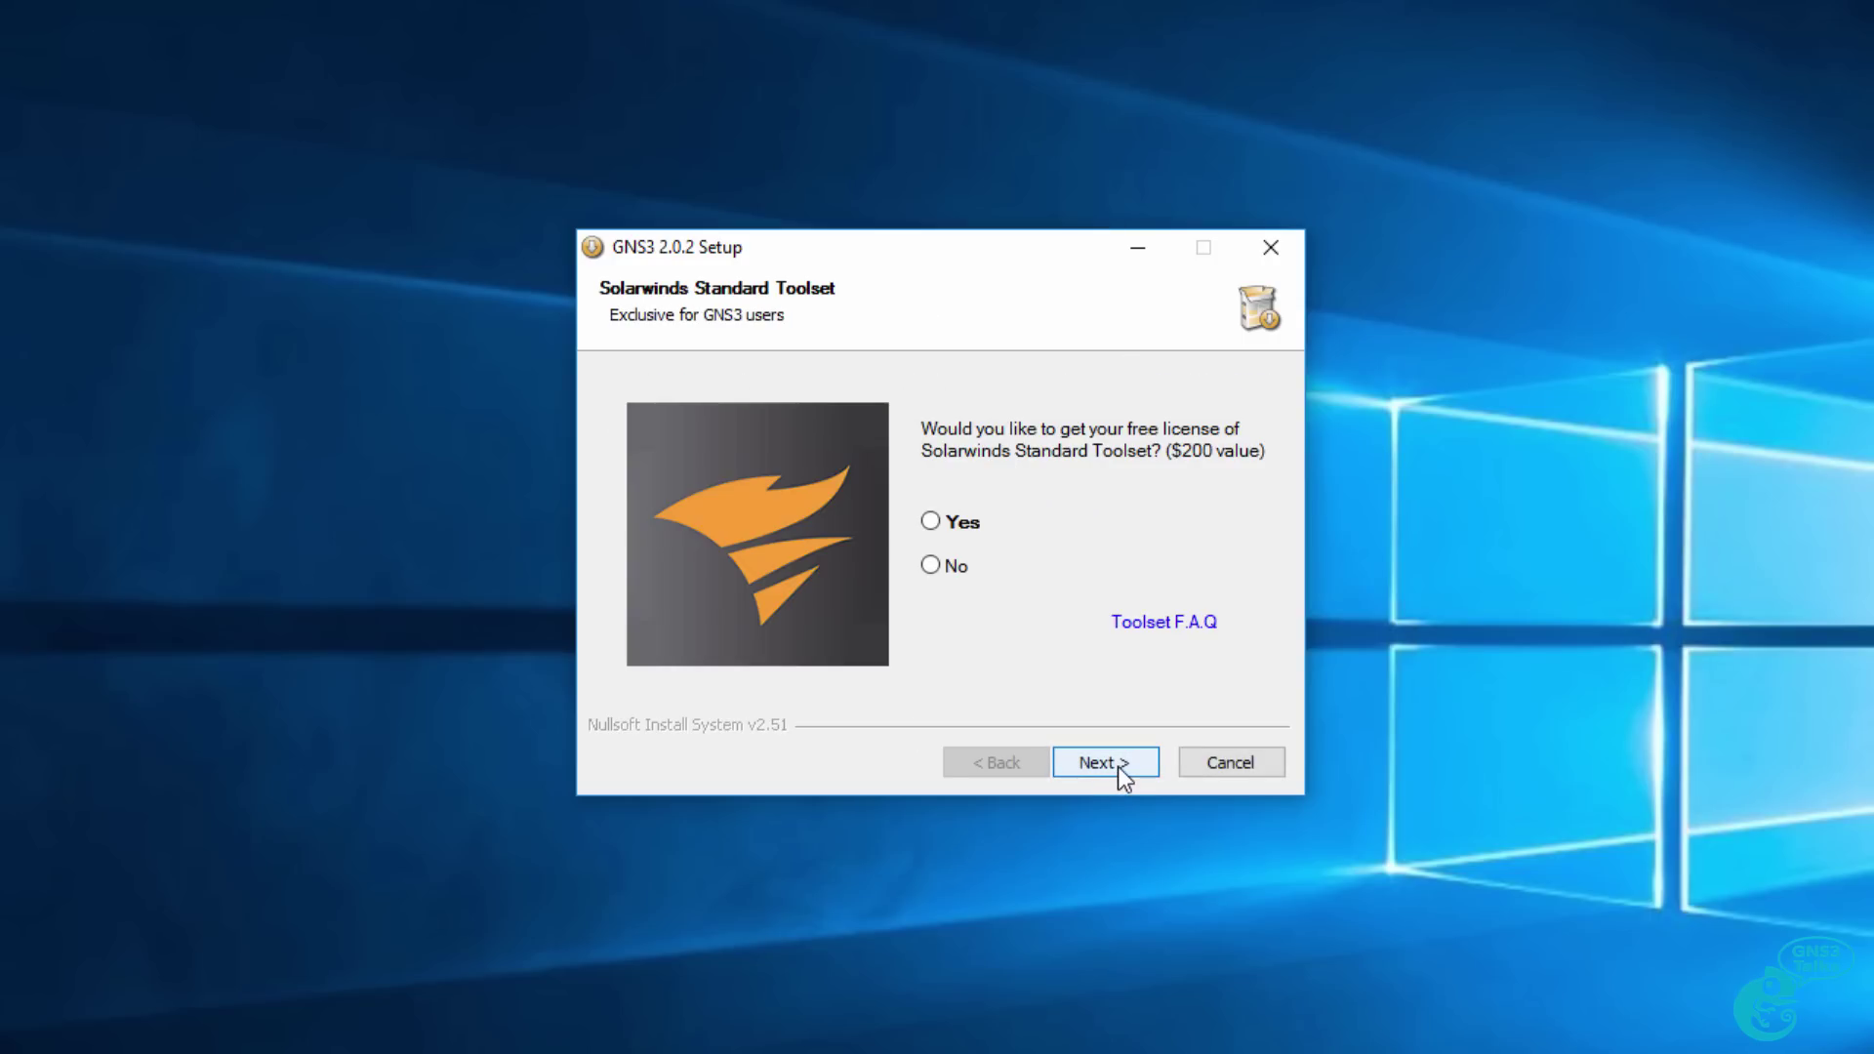
click(931, 568)
click(1128, 769)
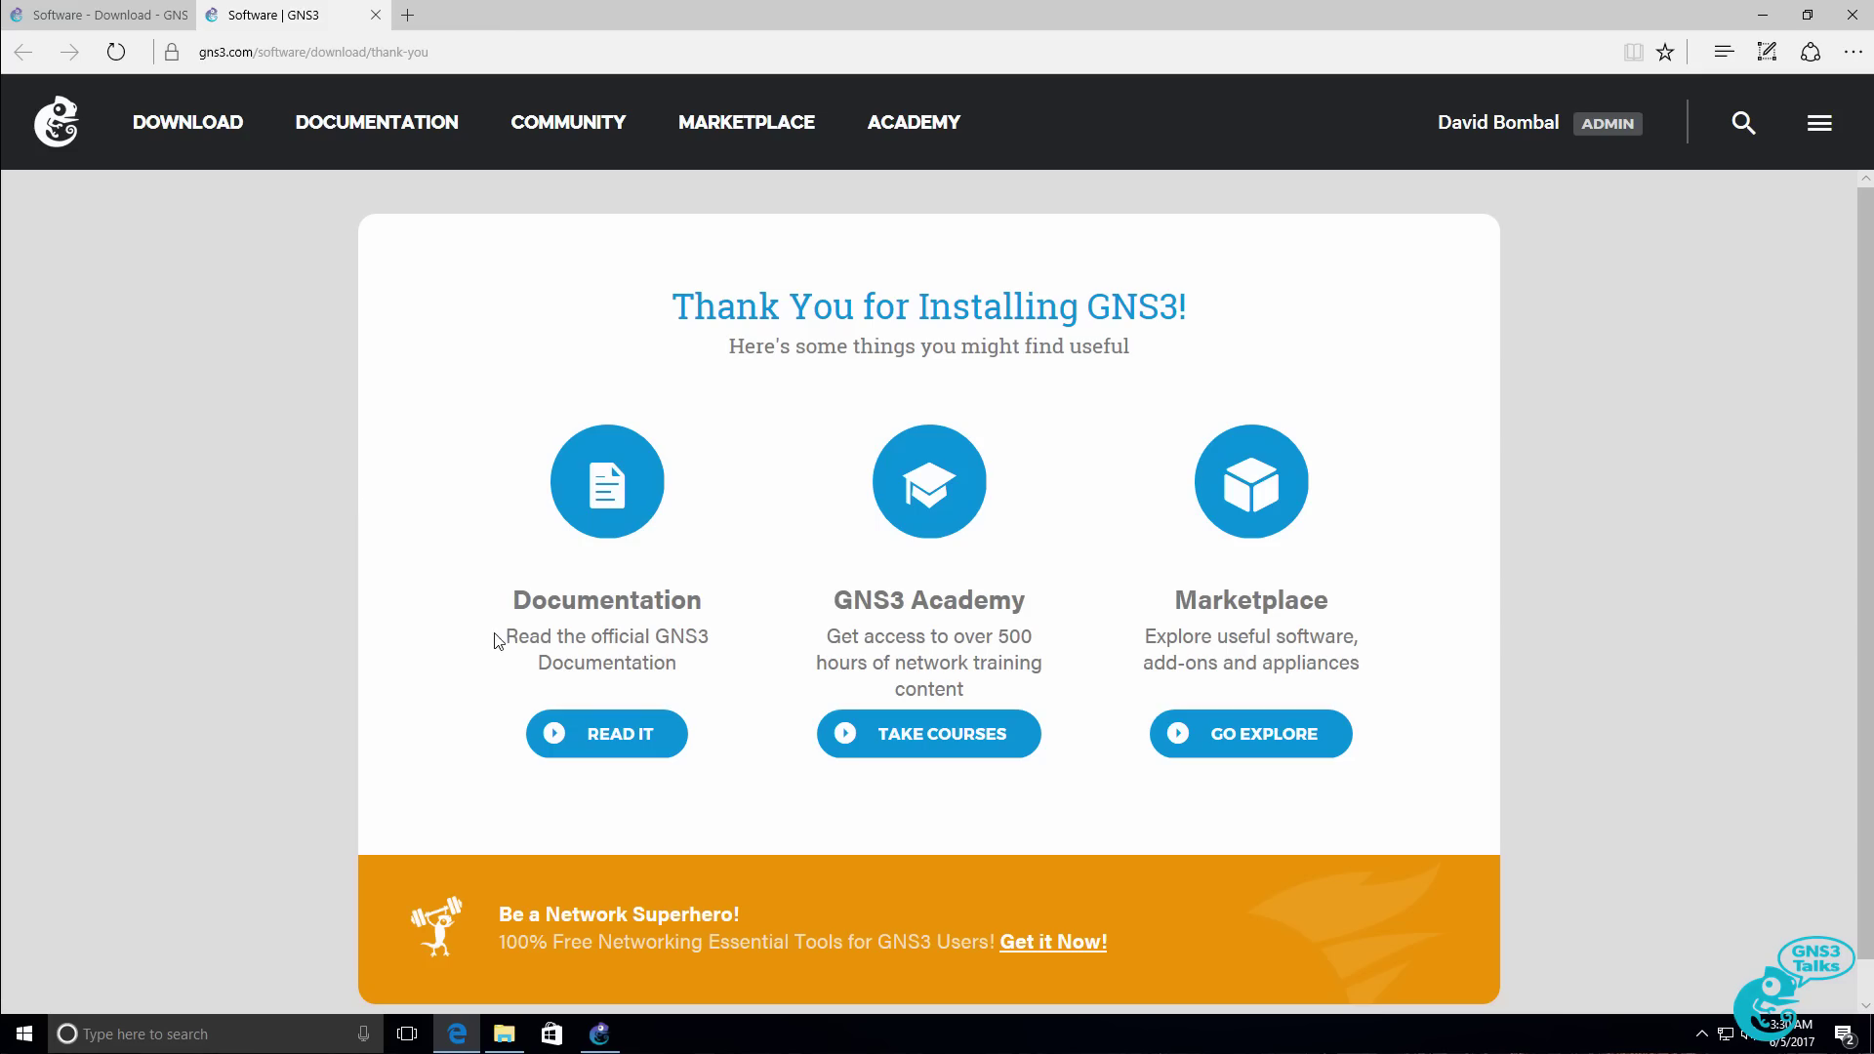
- Read the Documentation, Academy and Marketplace descriptions on the thank-you page, then minimise Edge
drag(497, 640, 625, 664)
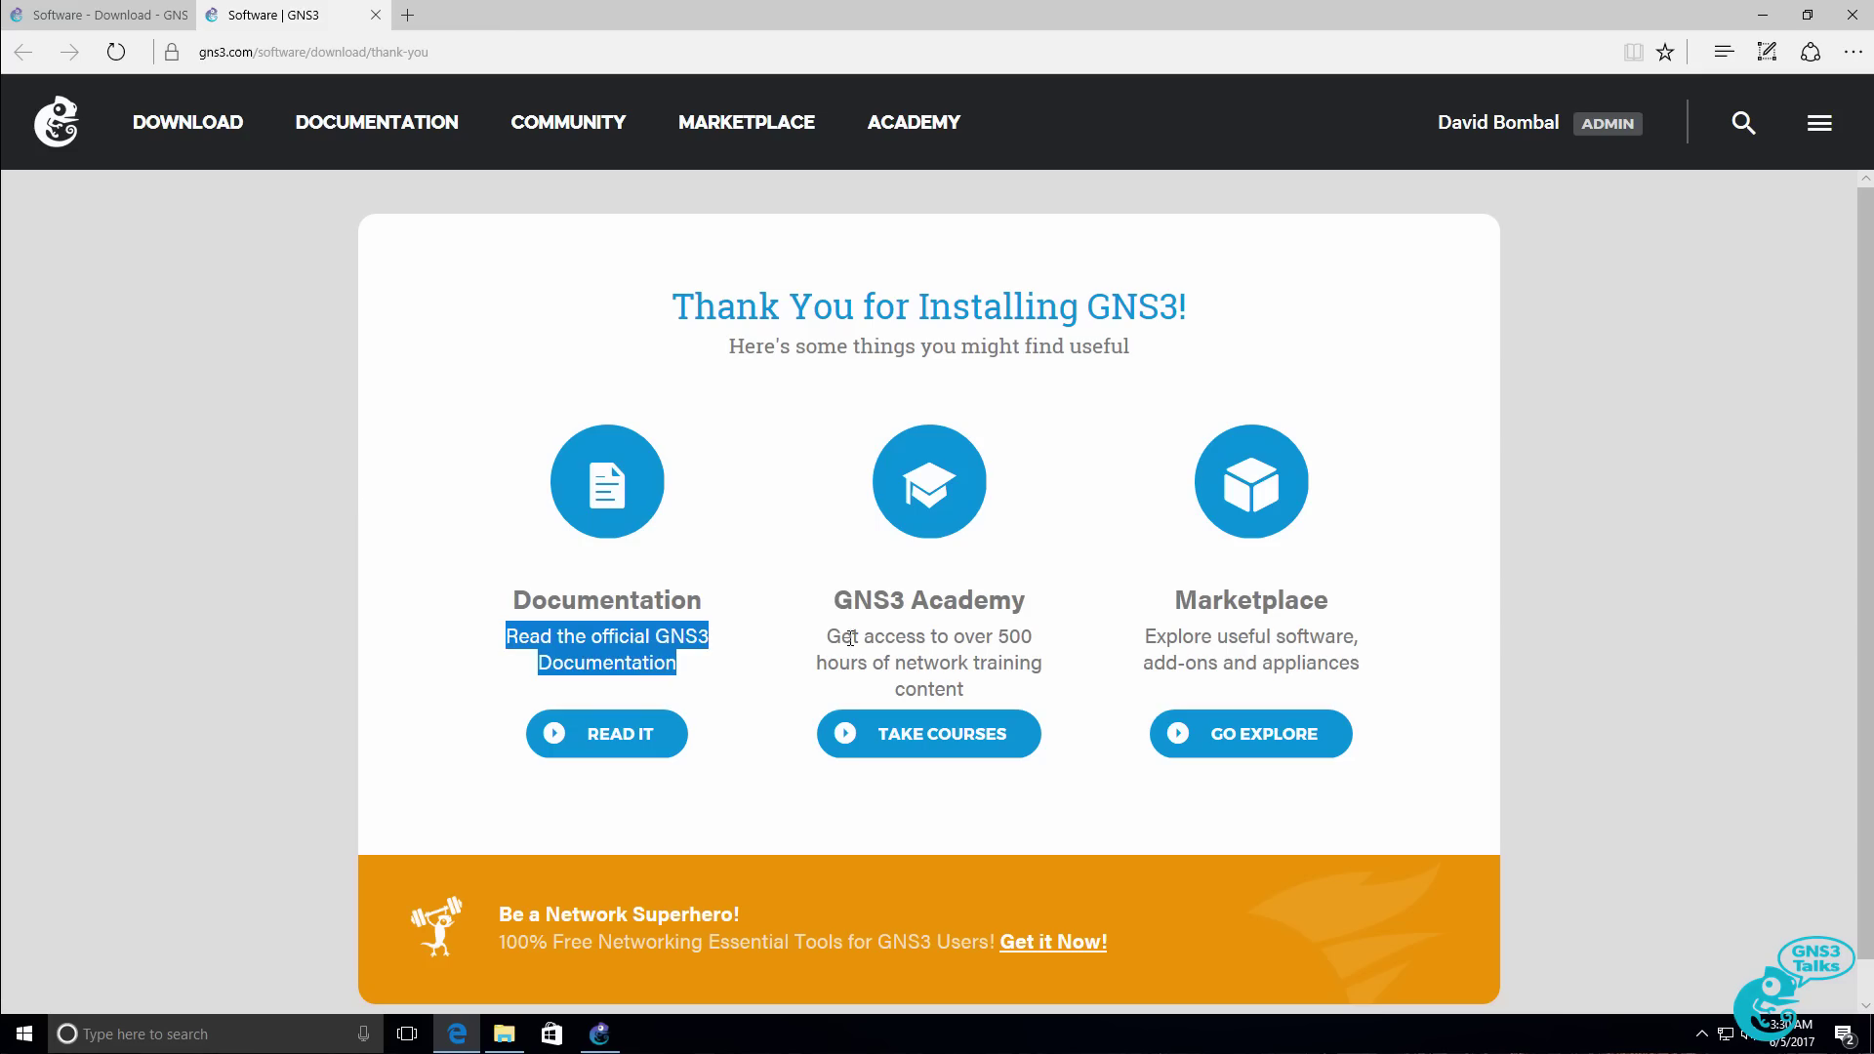
drag(825, 636, 1000, 690)
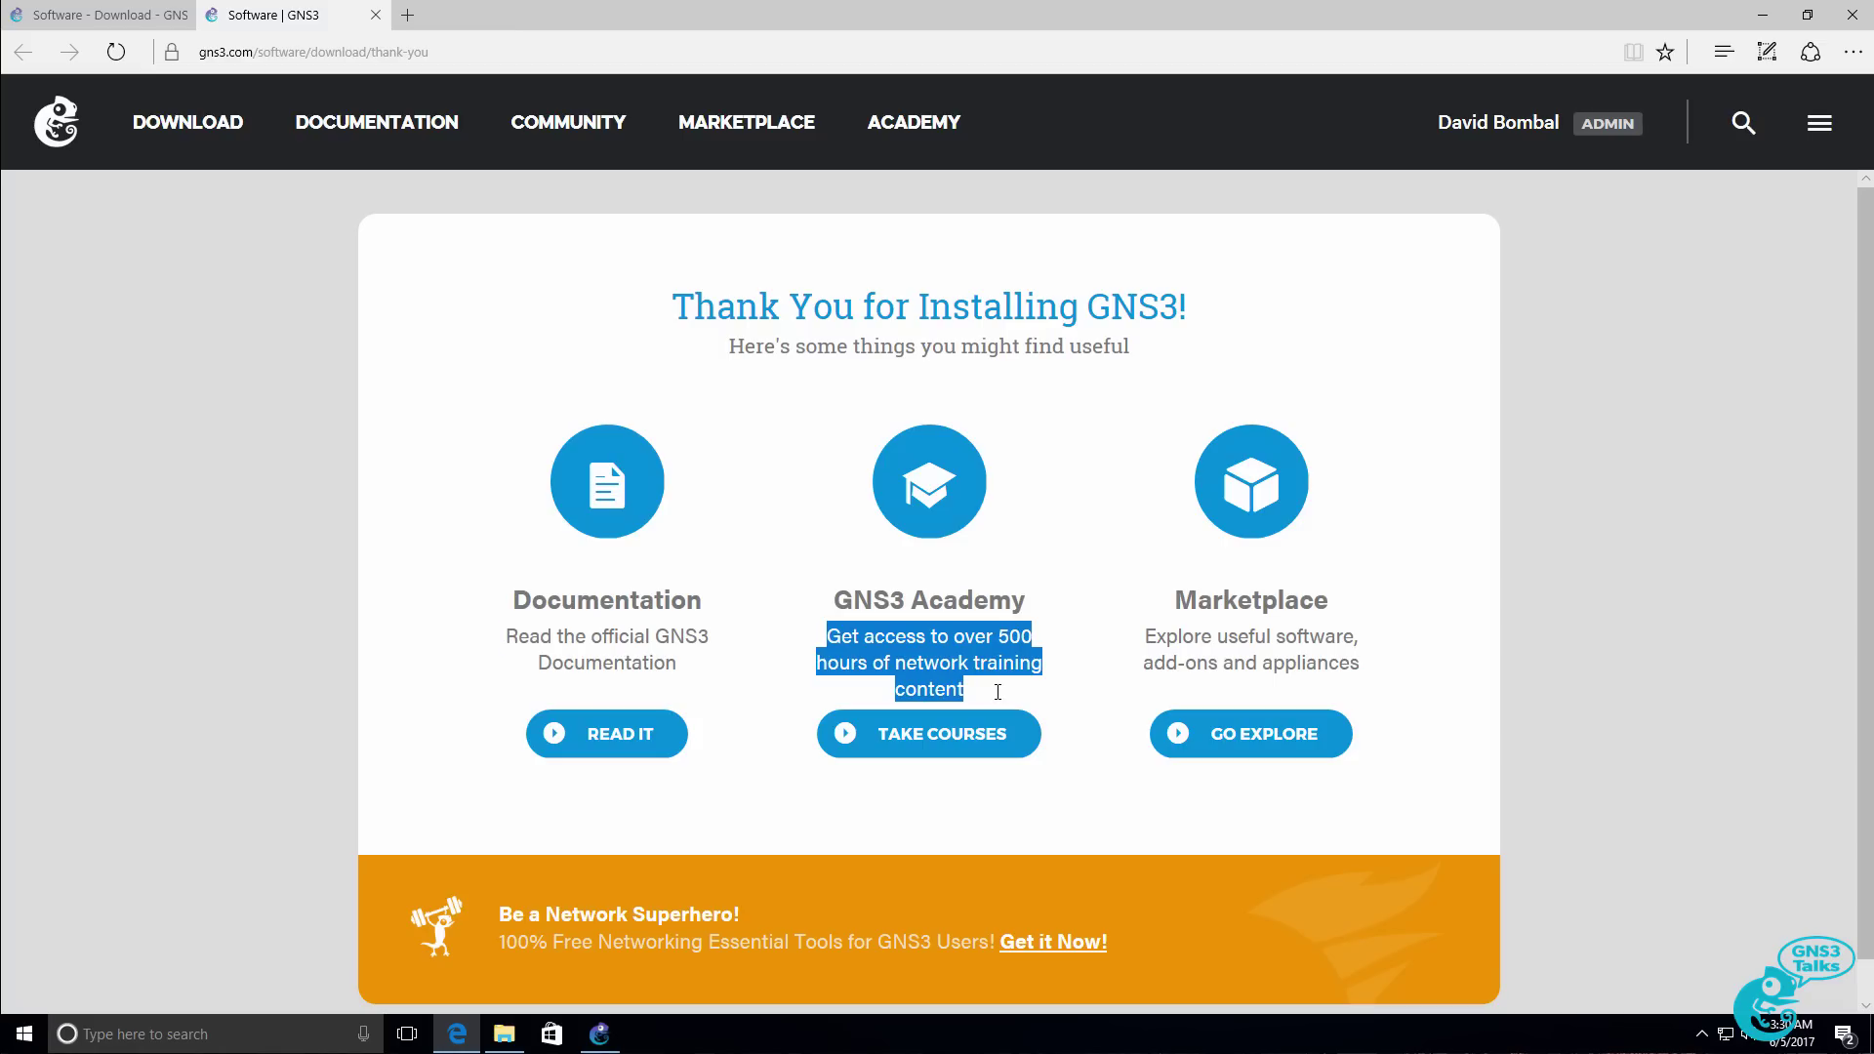
drag(1152, 636, 1473, 669)
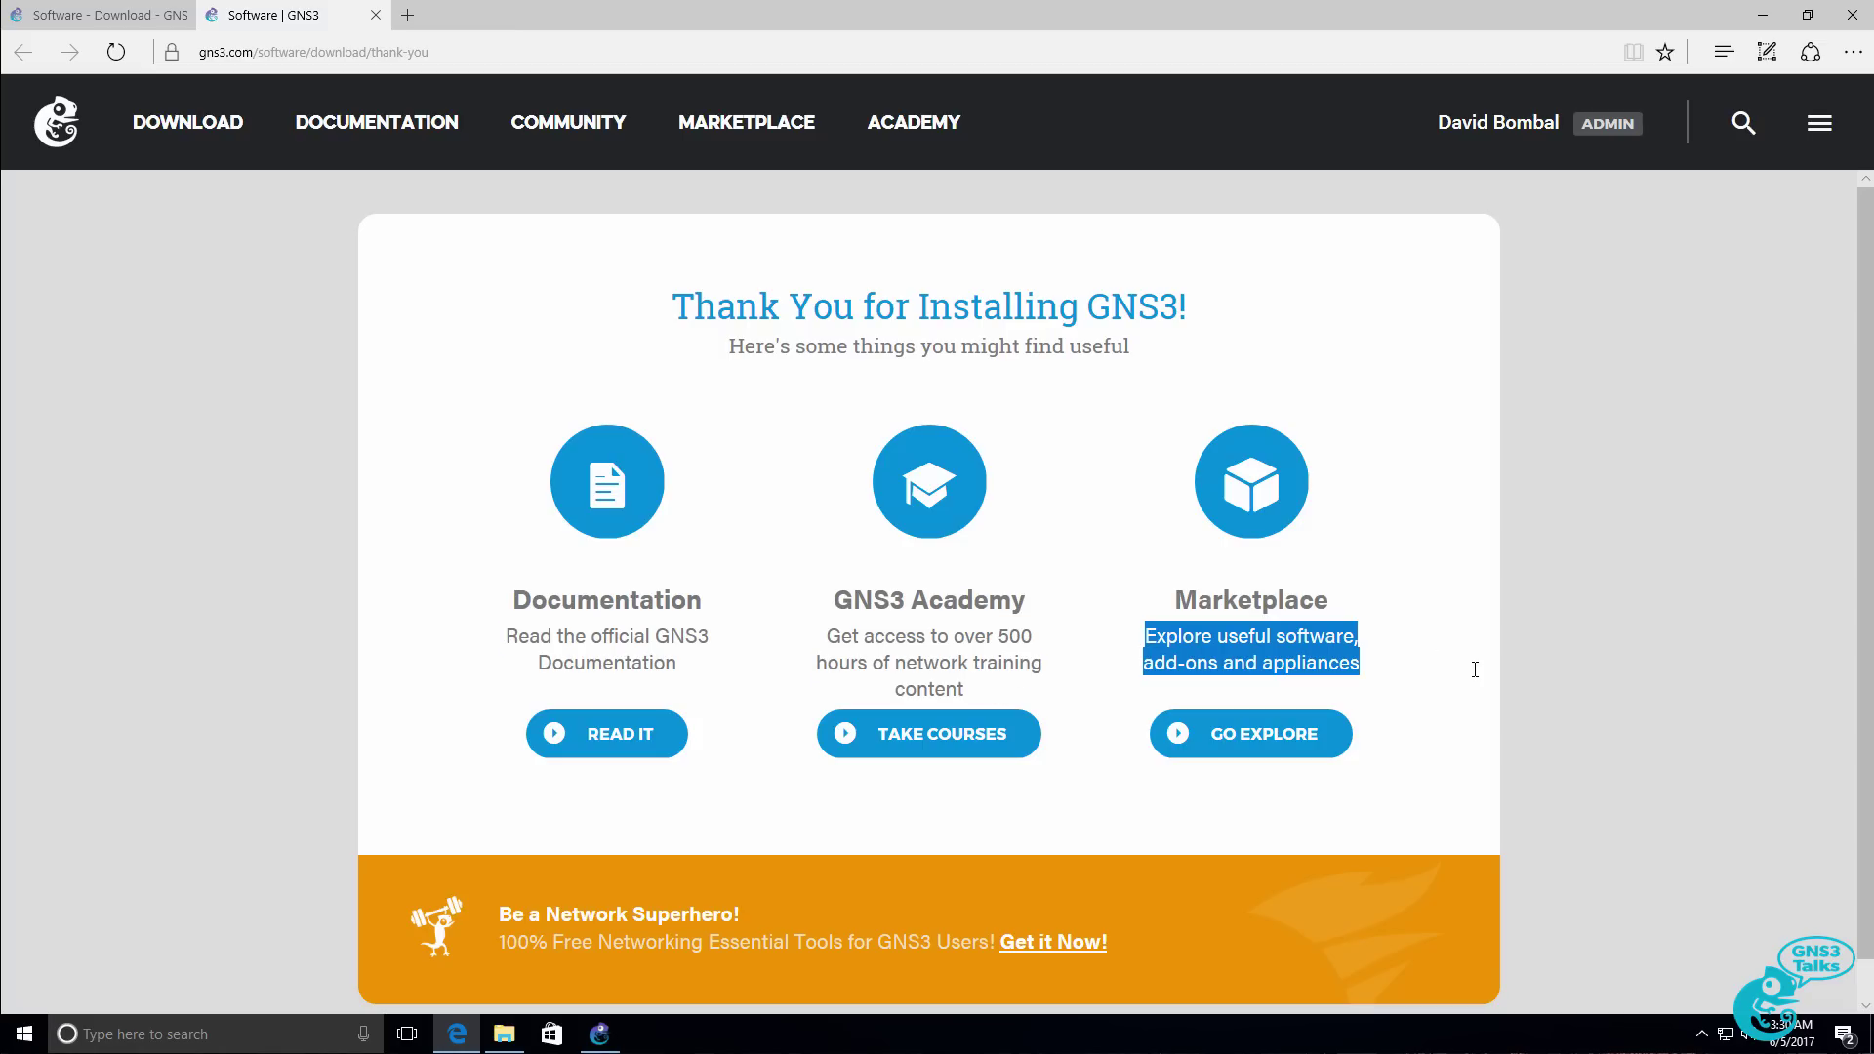
click(1152, 623)
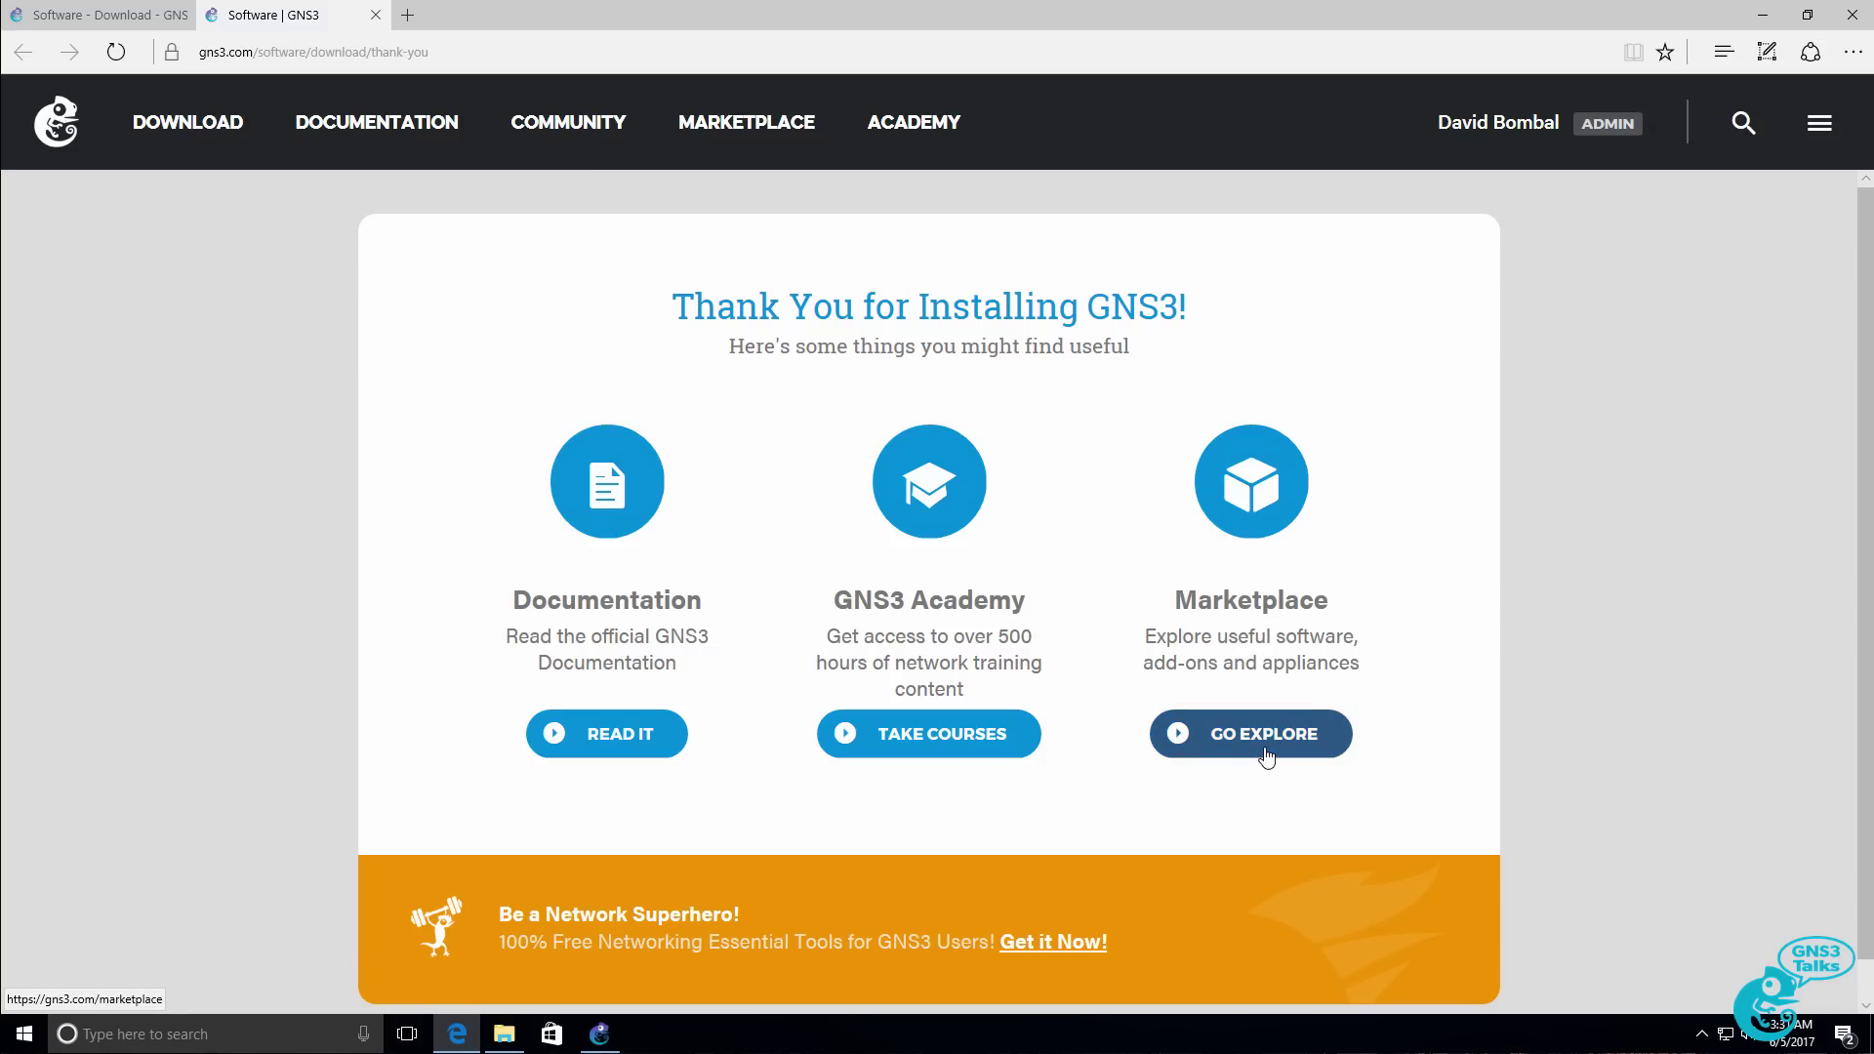
click(1774, 18)
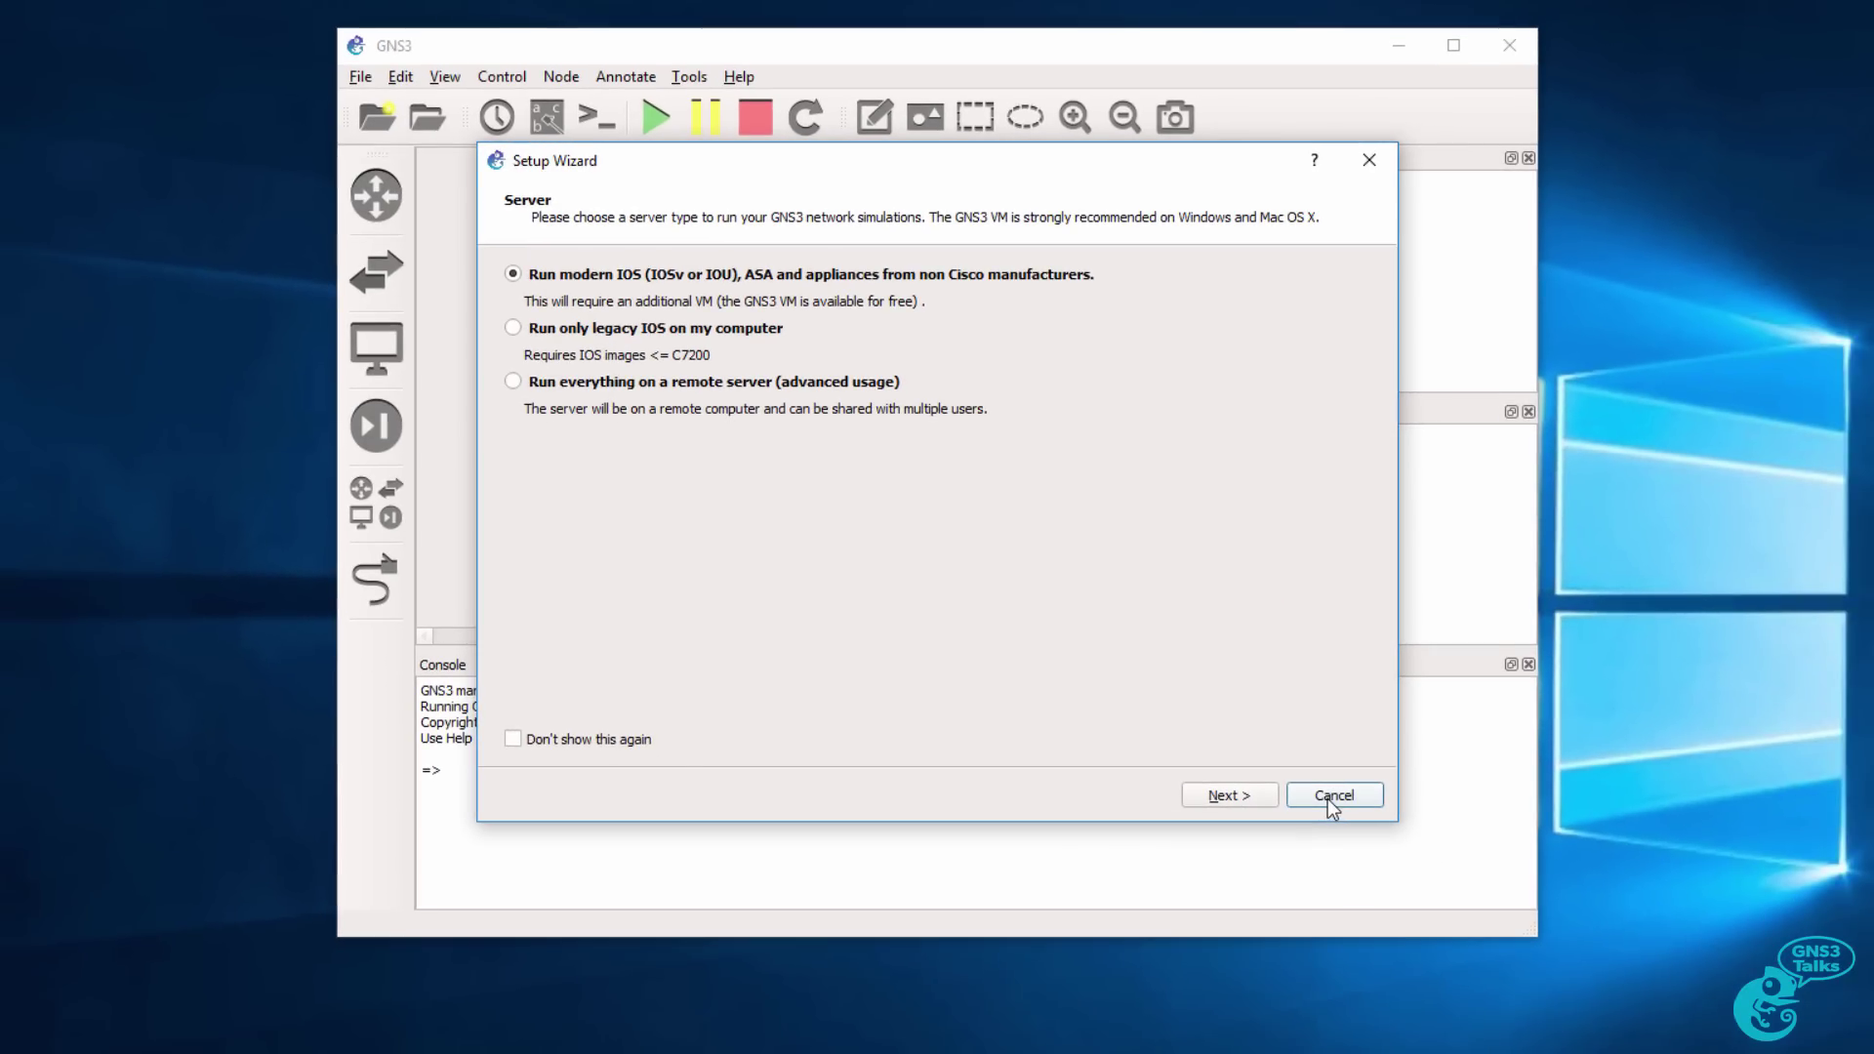
- Cancel the GNS3 Setup Wizard to reach the main window
click(1298, 798)
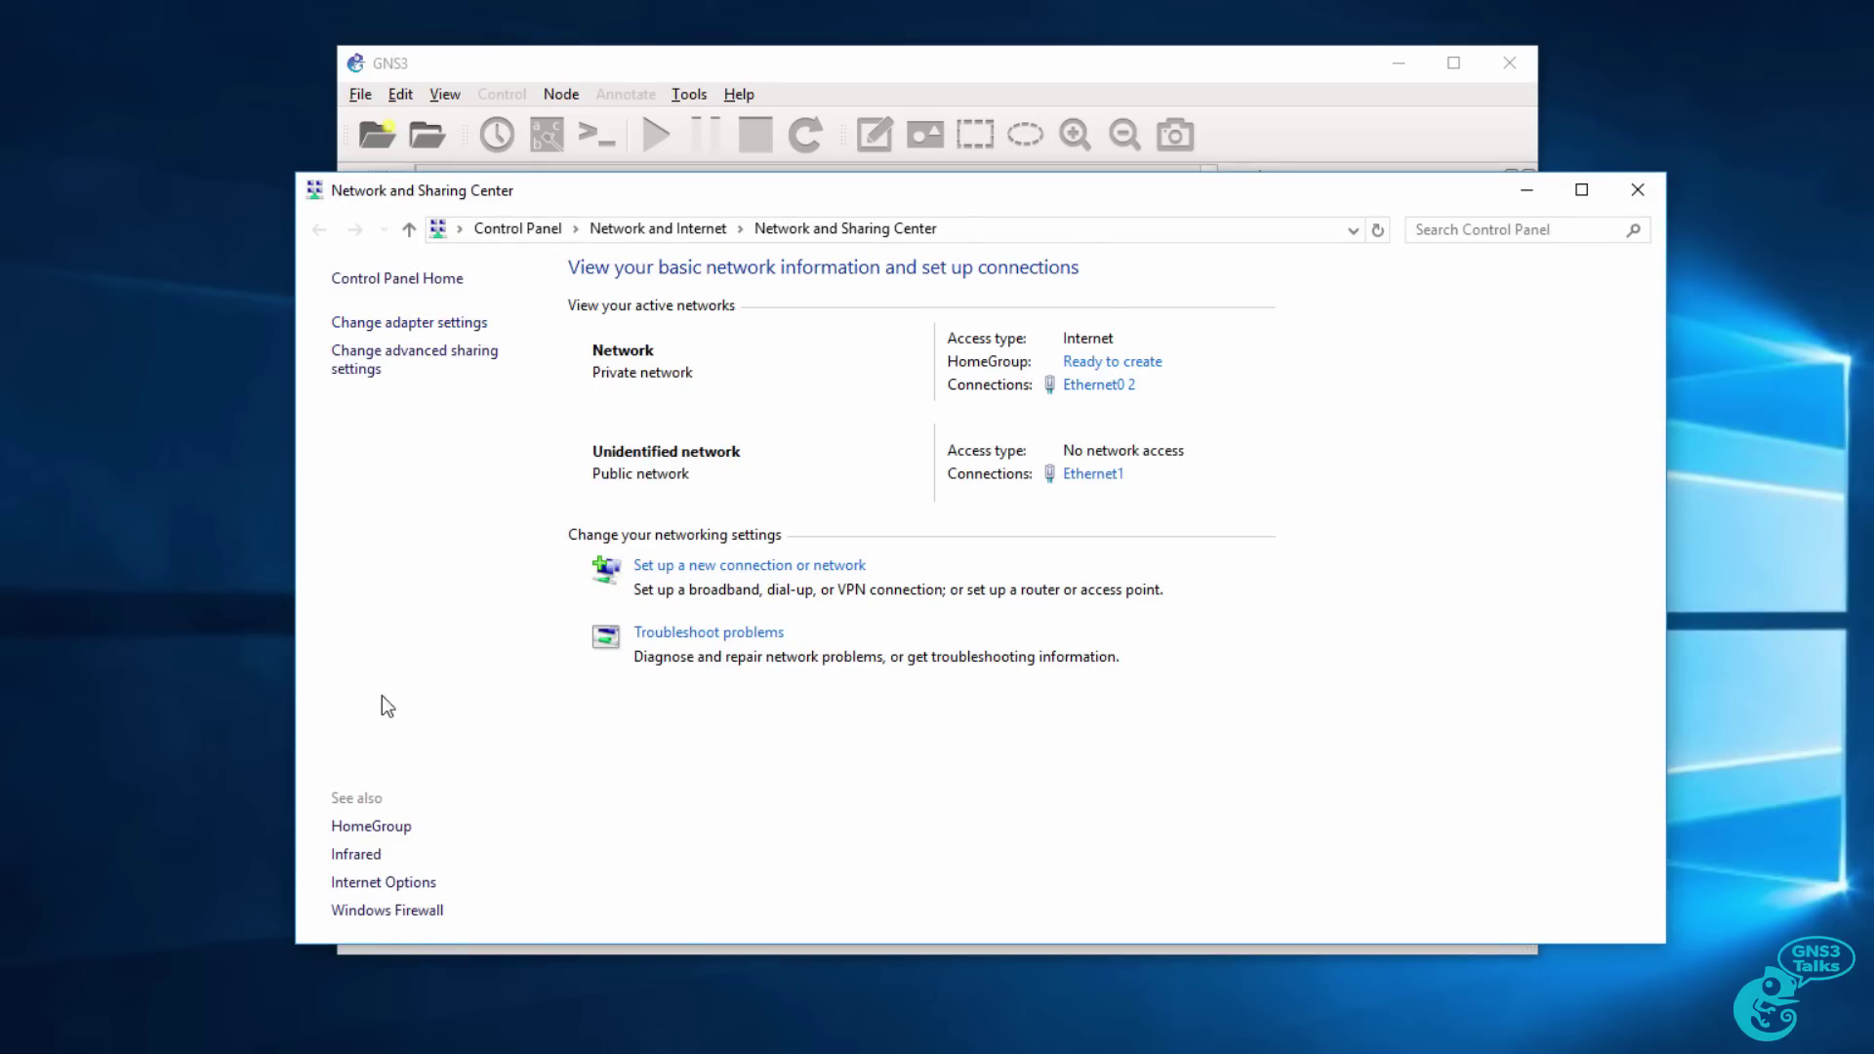
- Turn Windows Firewall off for both private and public networks and apply the change
click(395, 914)
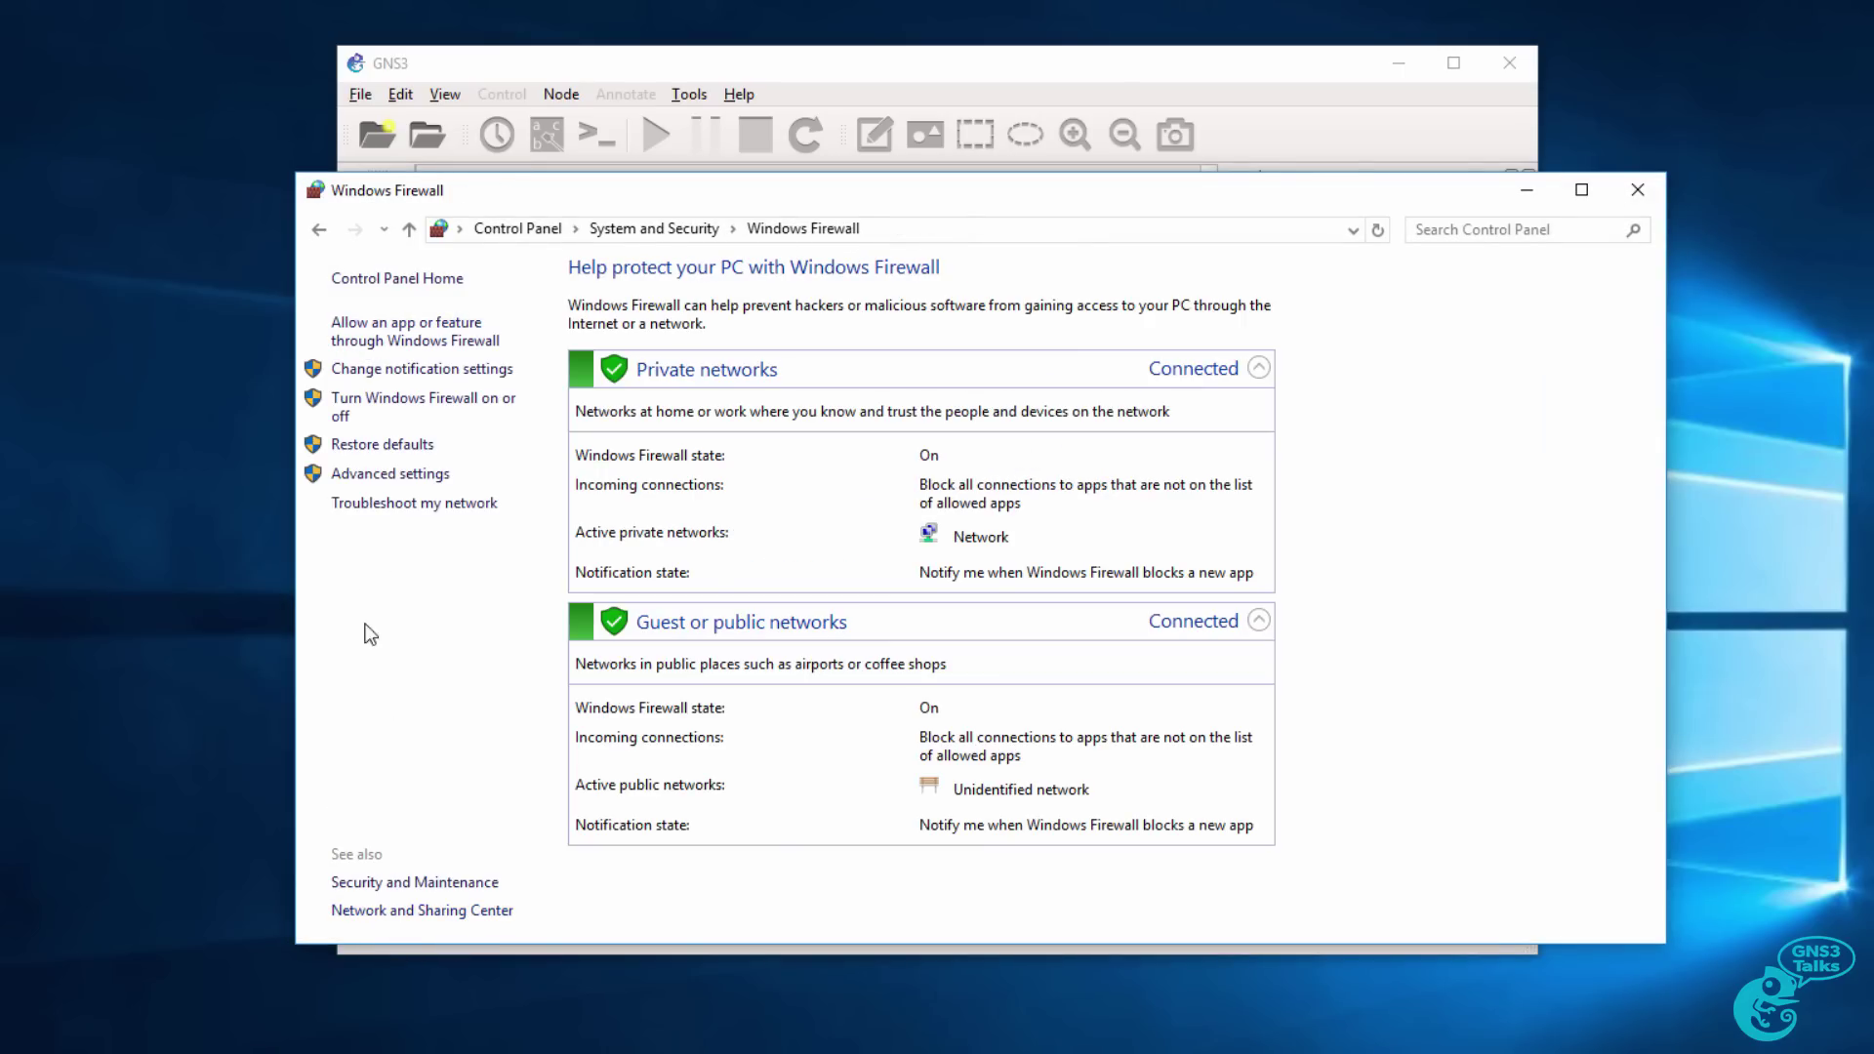
click(378, 426)
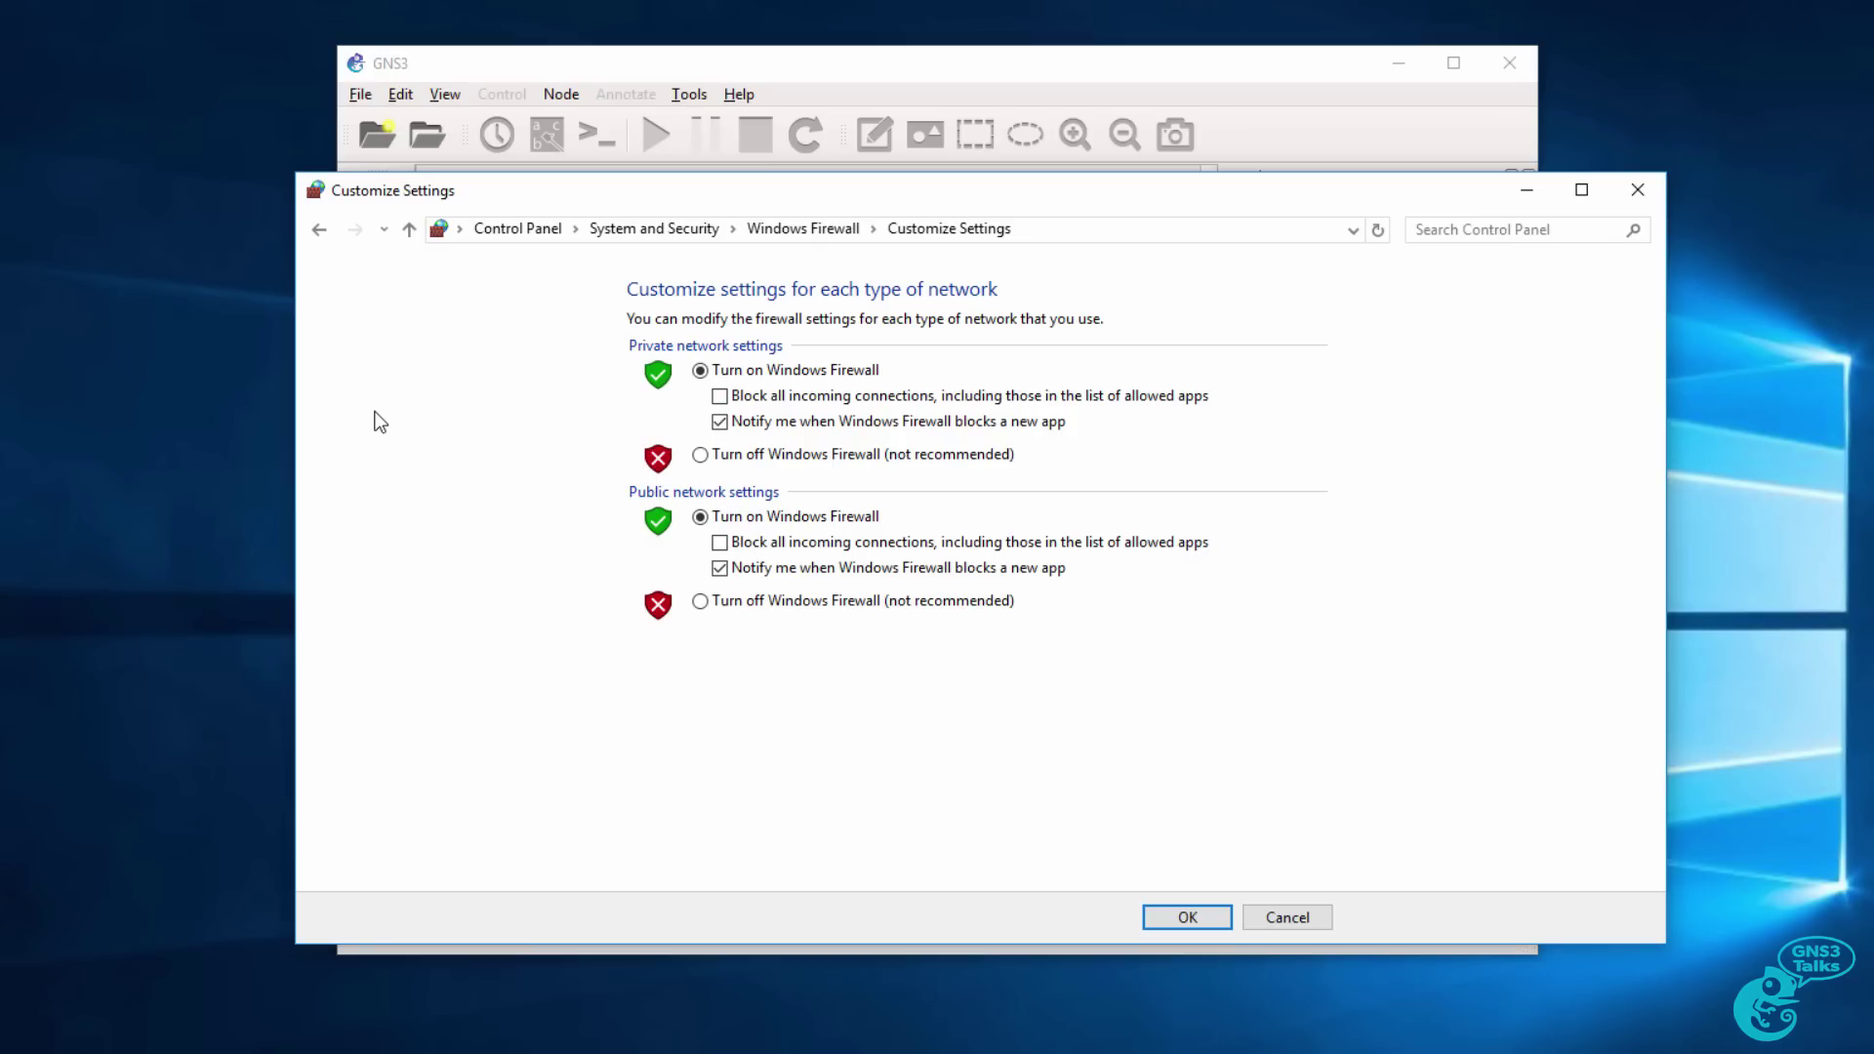
click(699, 455)
click(700, 600)
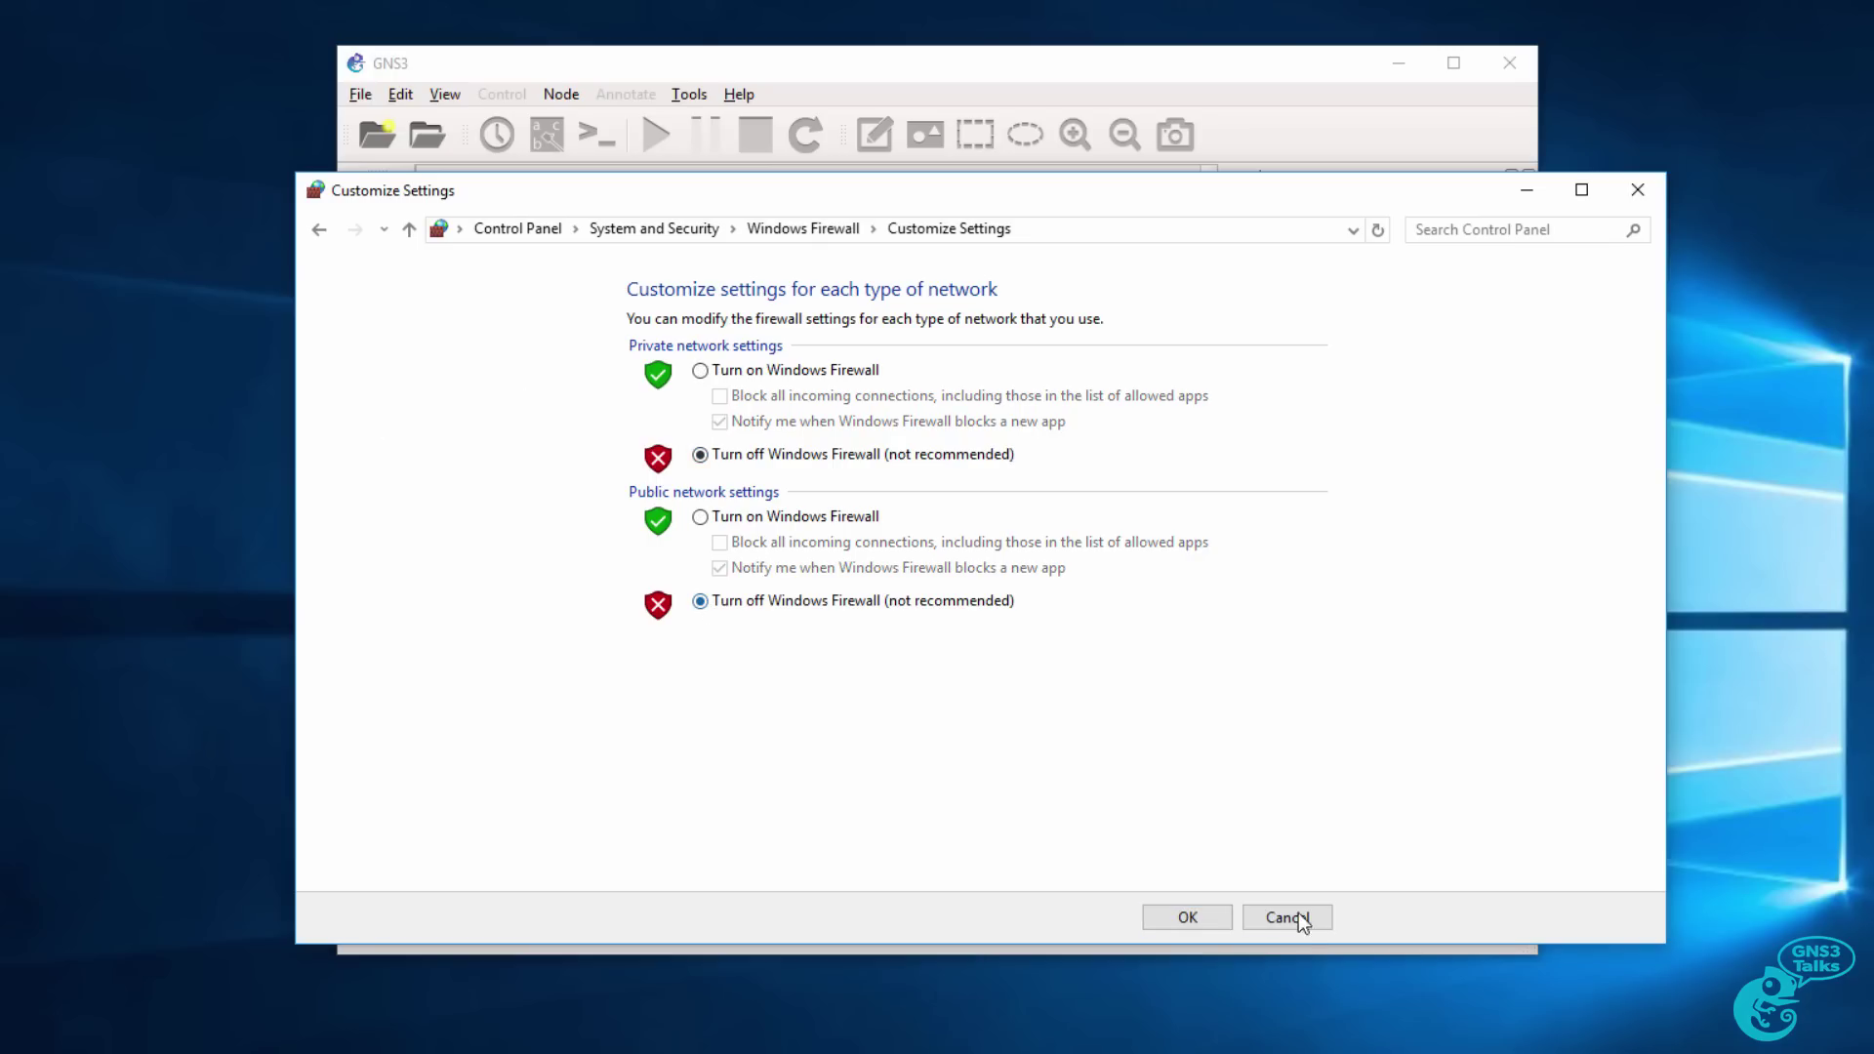
click(1212, 918)
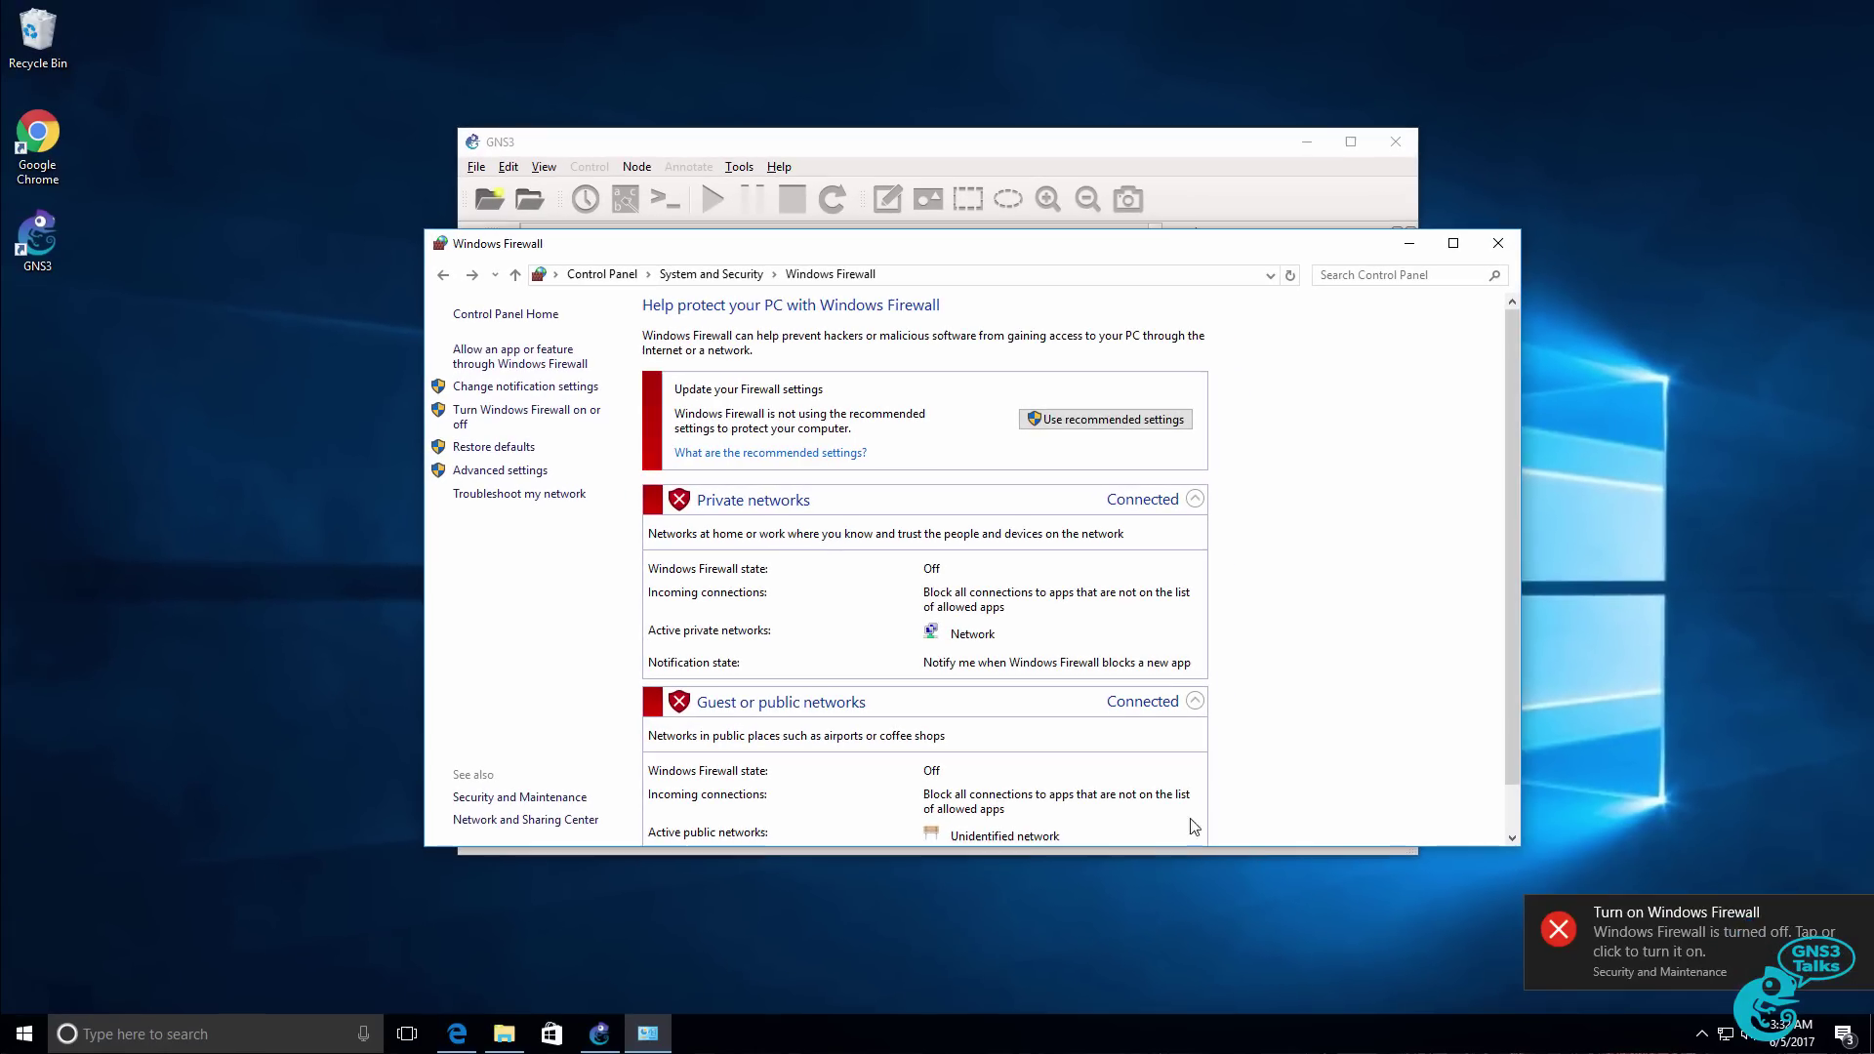
- Close the firewall window, dismiss the server connection errors, and quit GNS3
click(1498, 243)
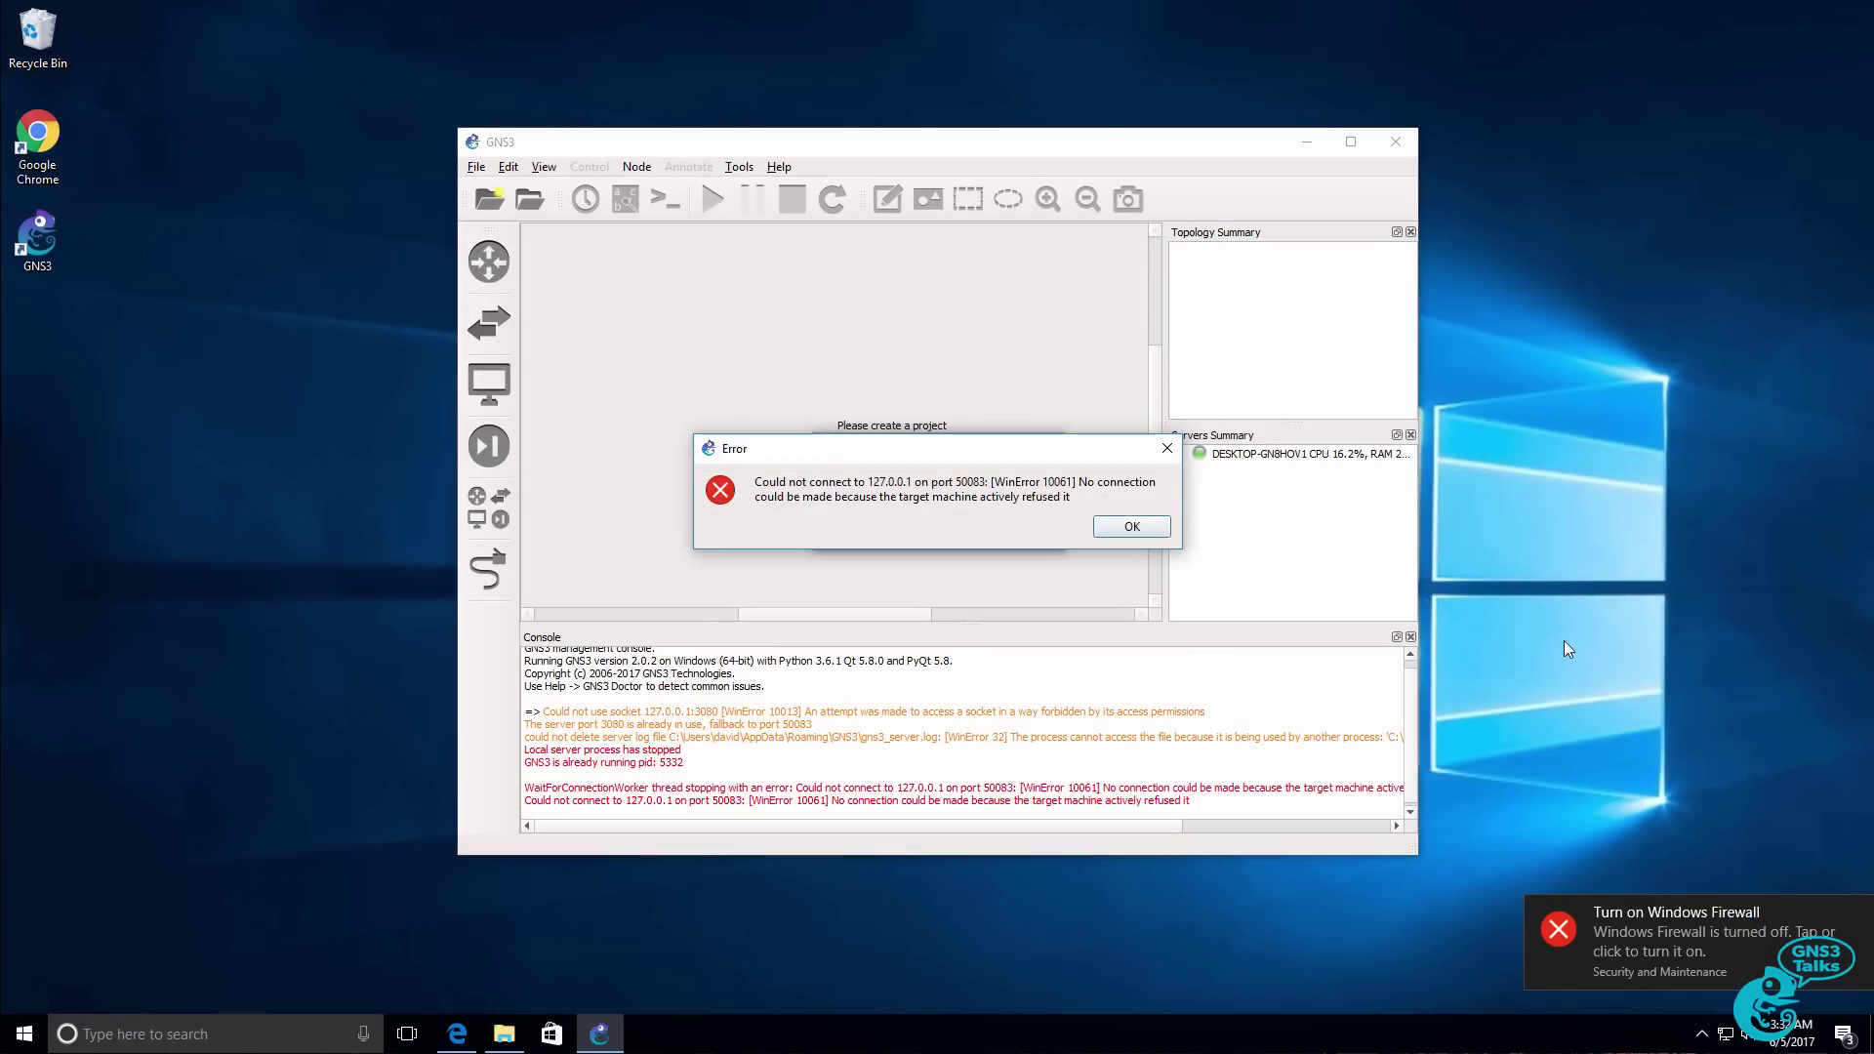
click(1132, 527)
click(1025, 529)
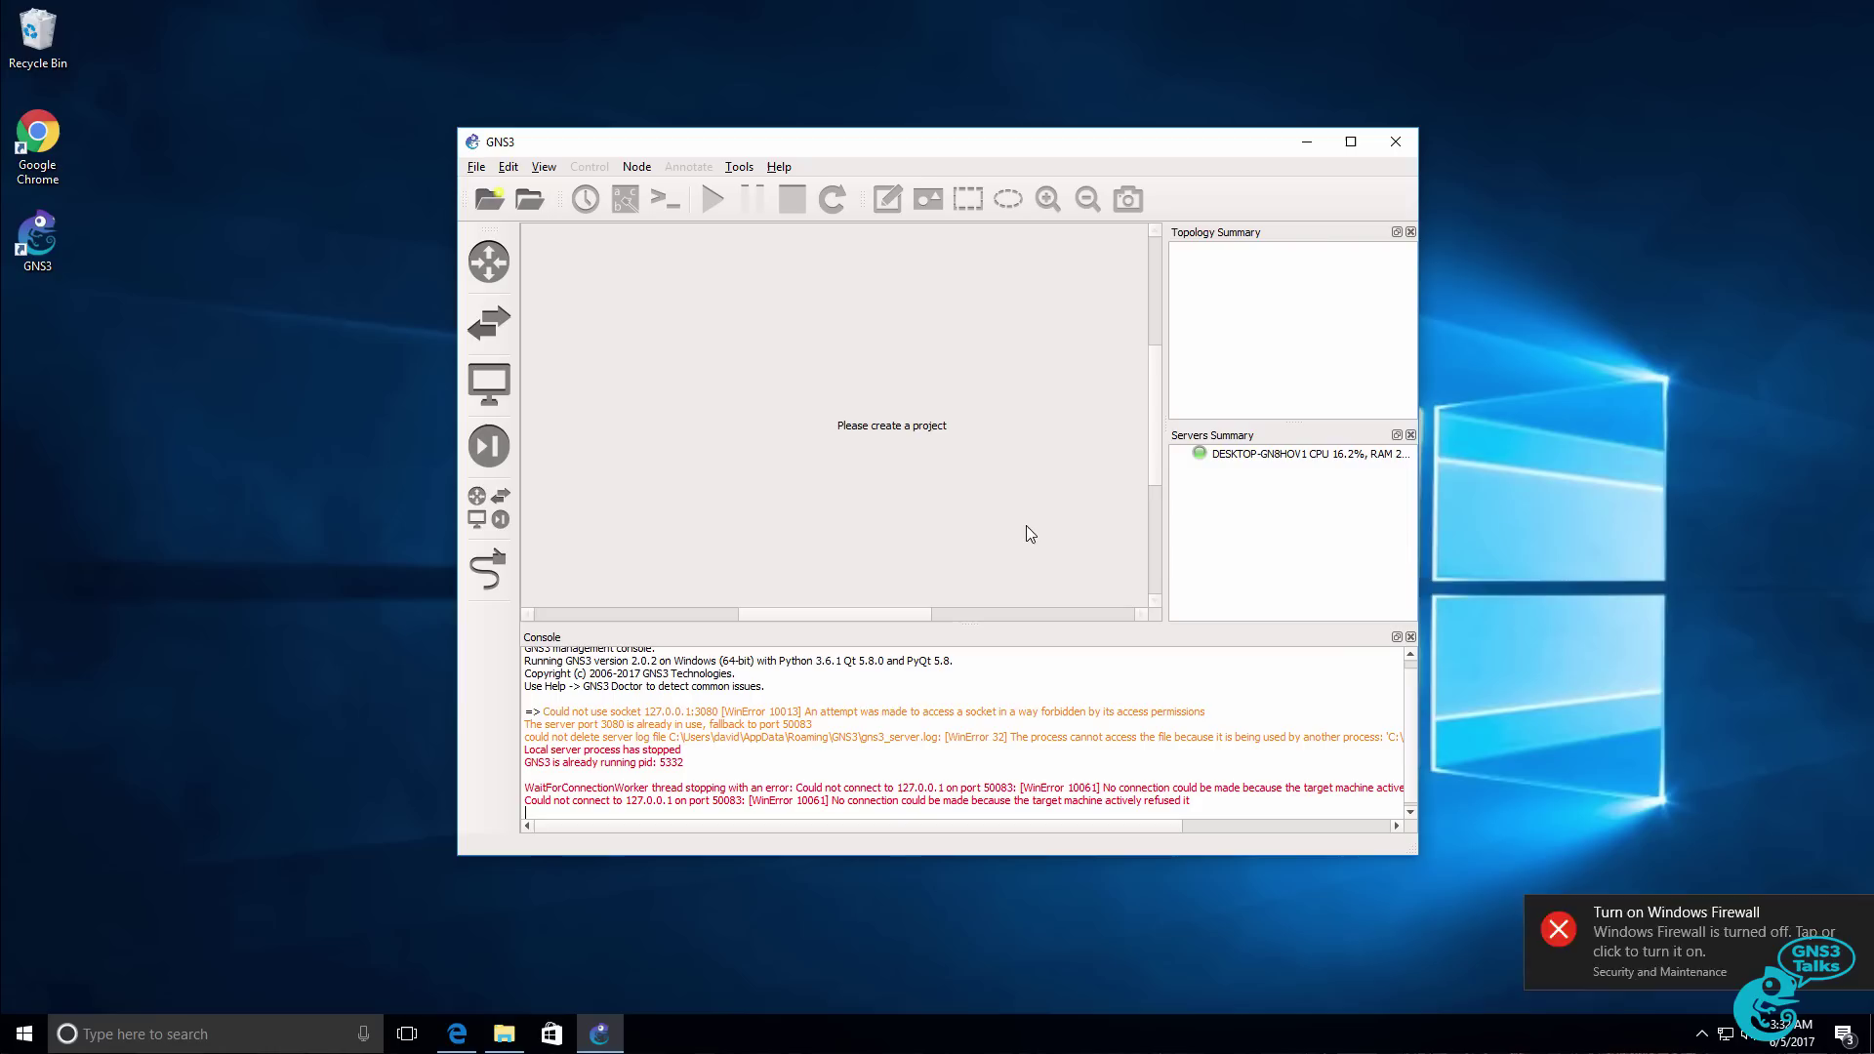
click(1395, 146)
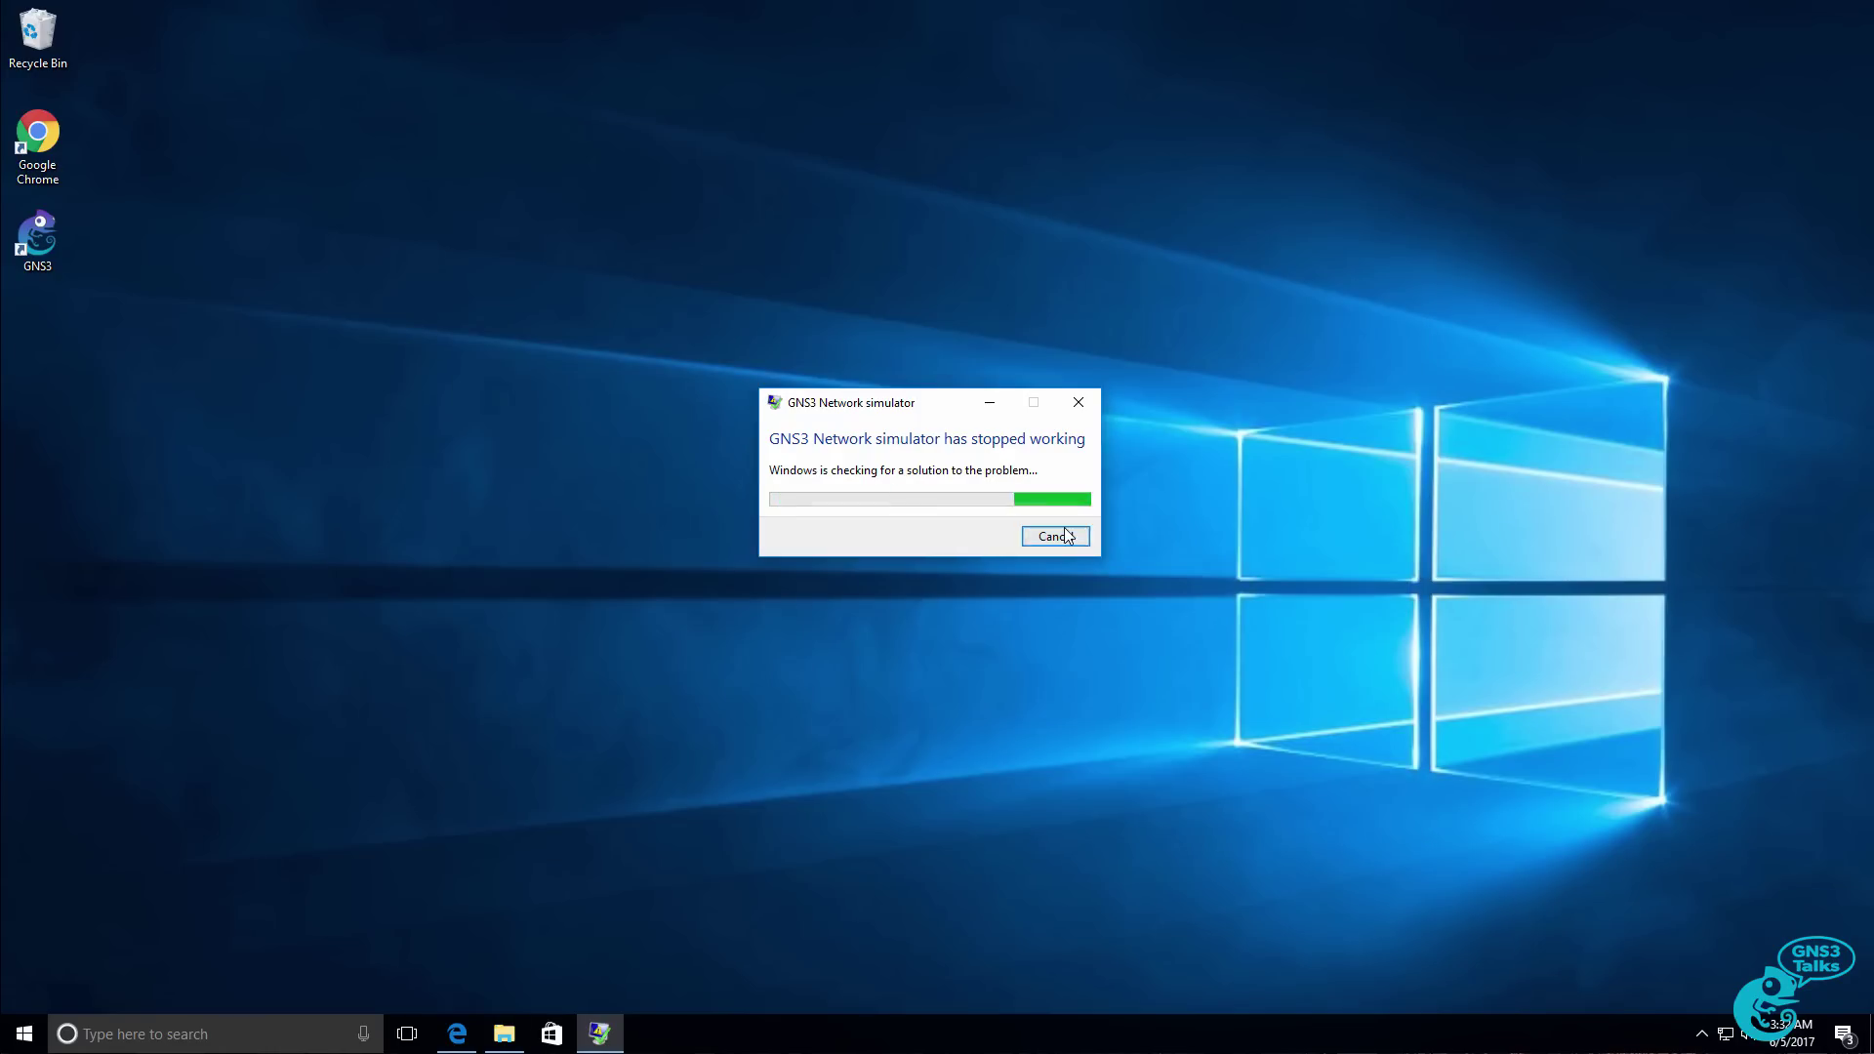
click(1078, 402)
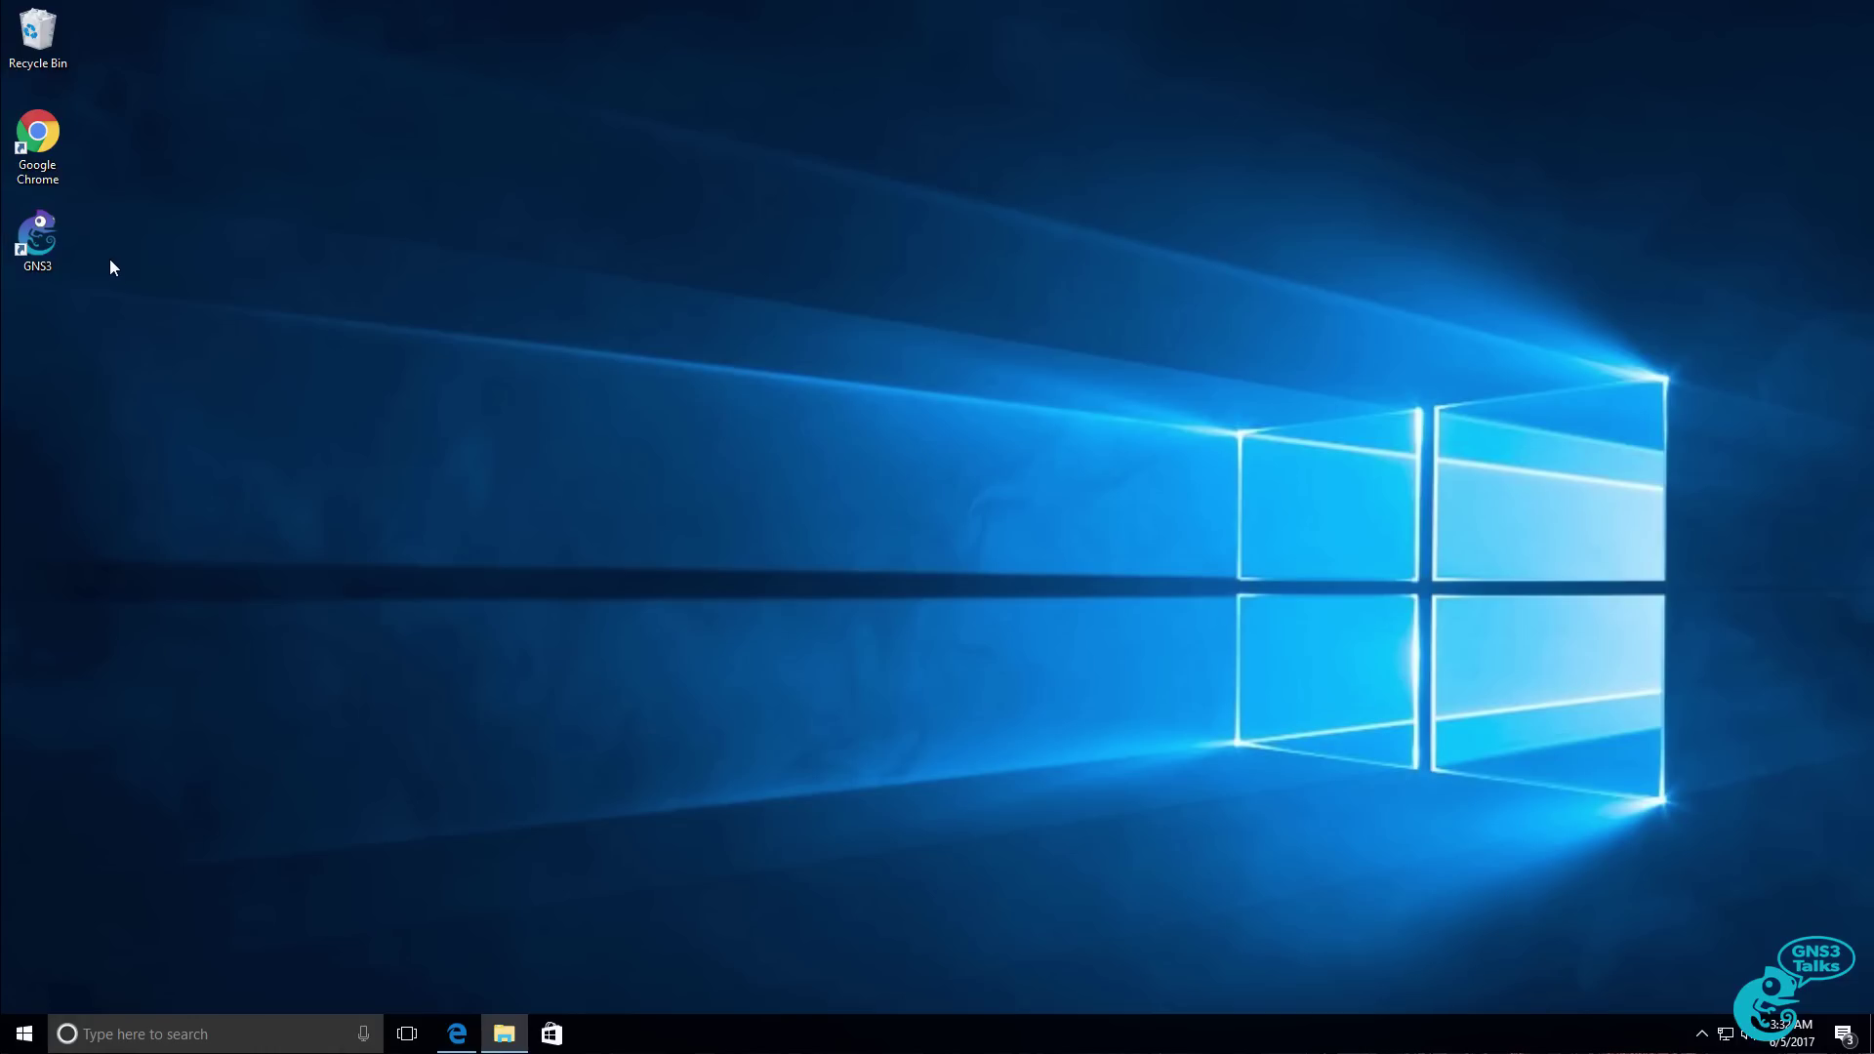
- Relaunch GNS3 as administrator, cancel the wizard and connection attempt, then close it
right_click(50, 244)
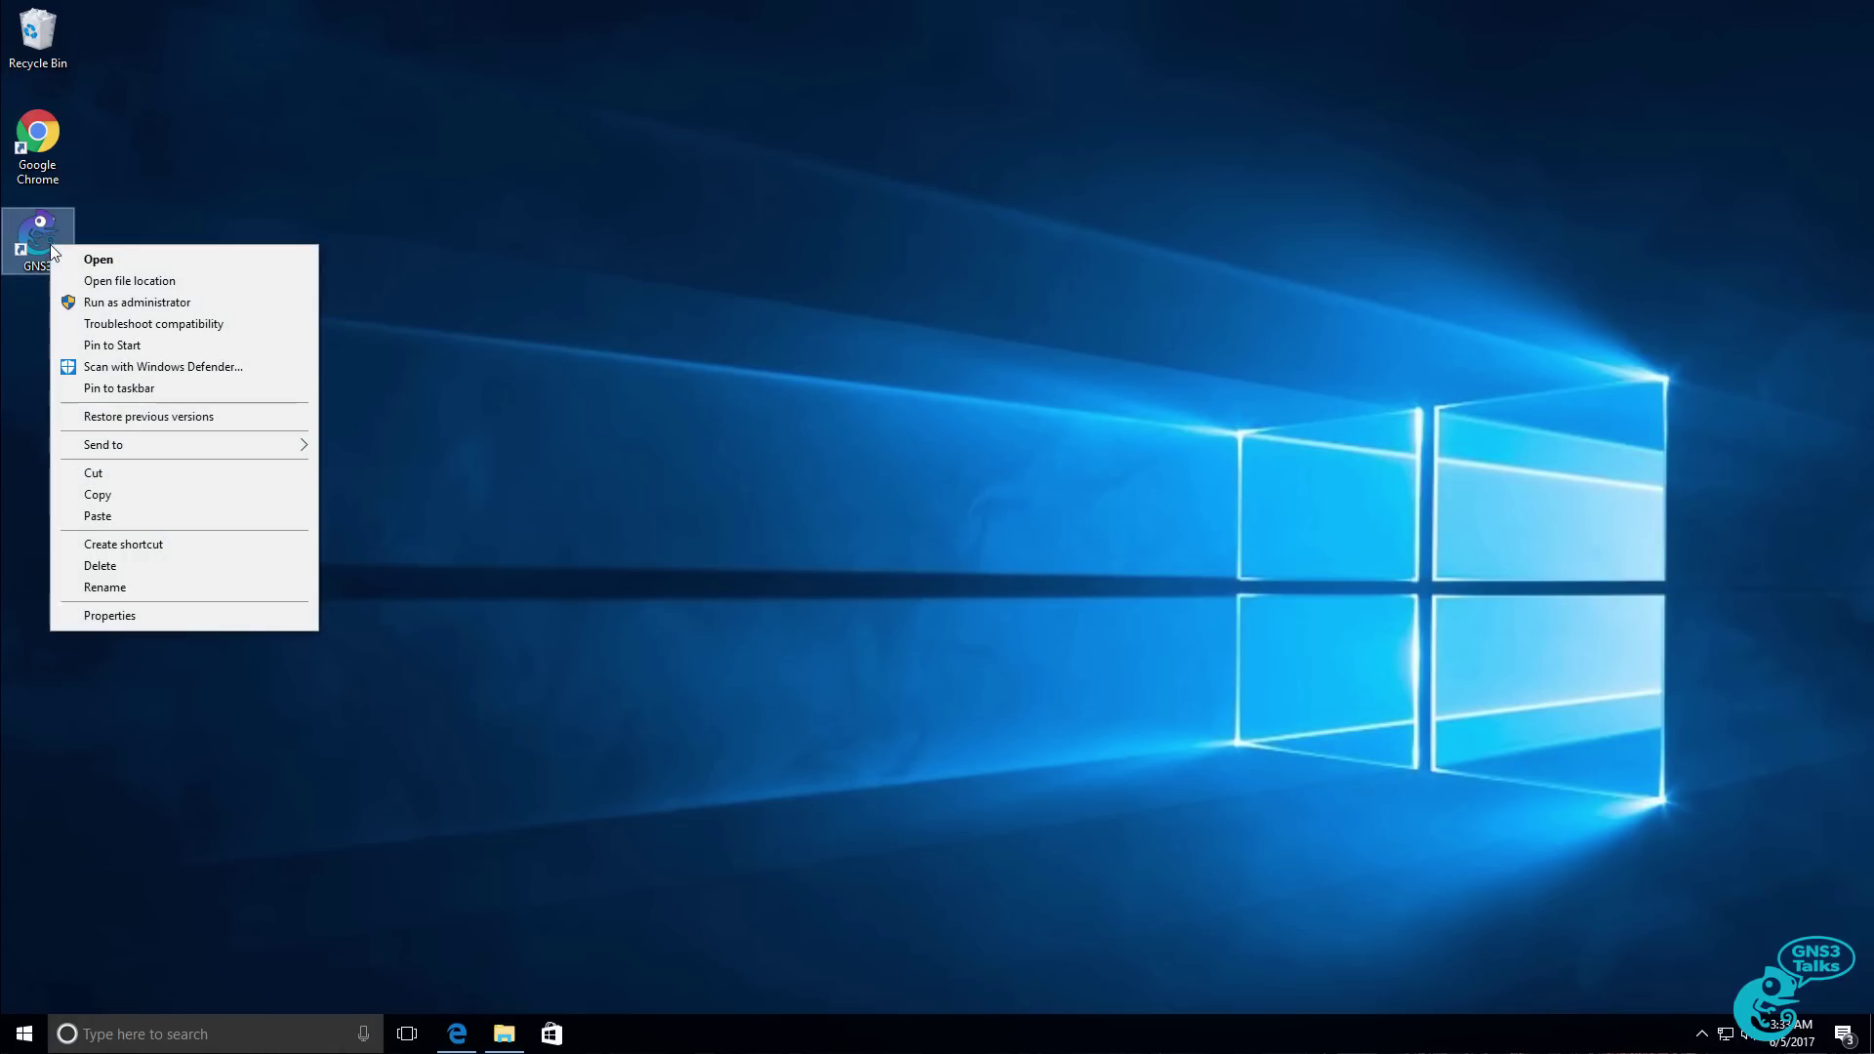
click(139, 301)
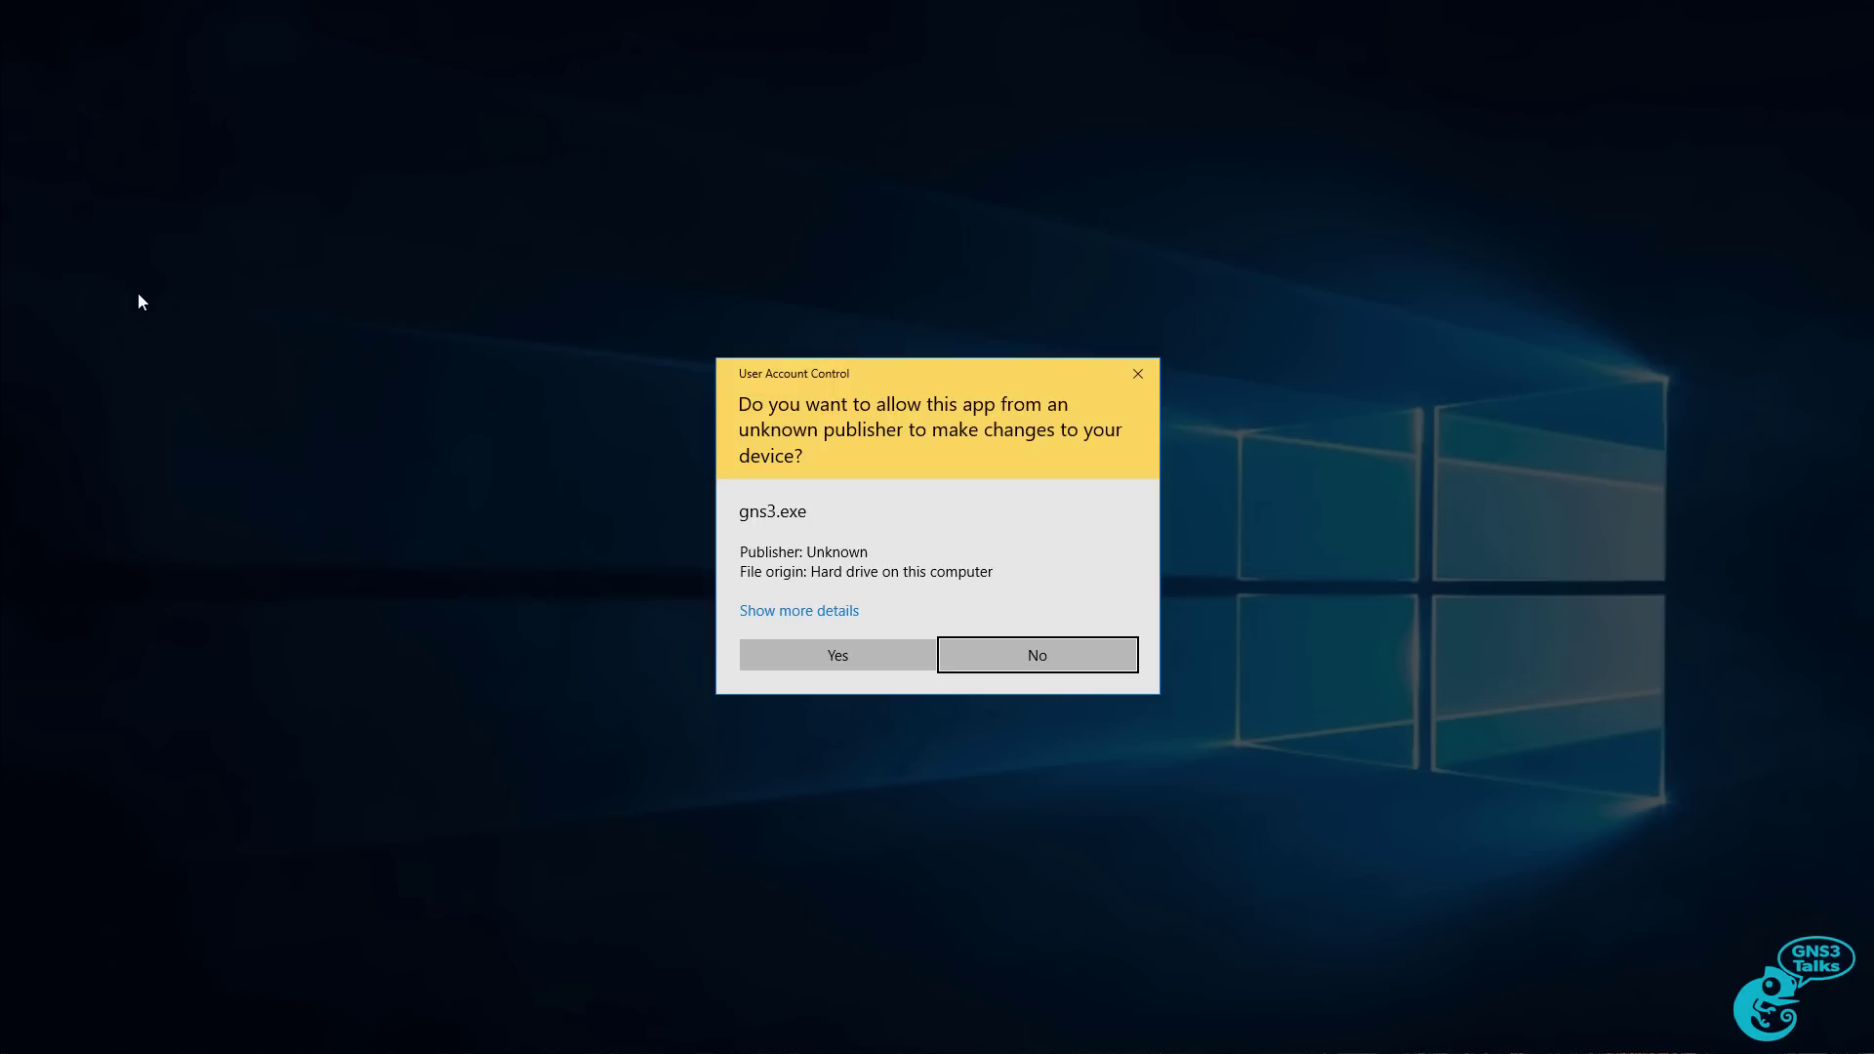
click(859, 651)
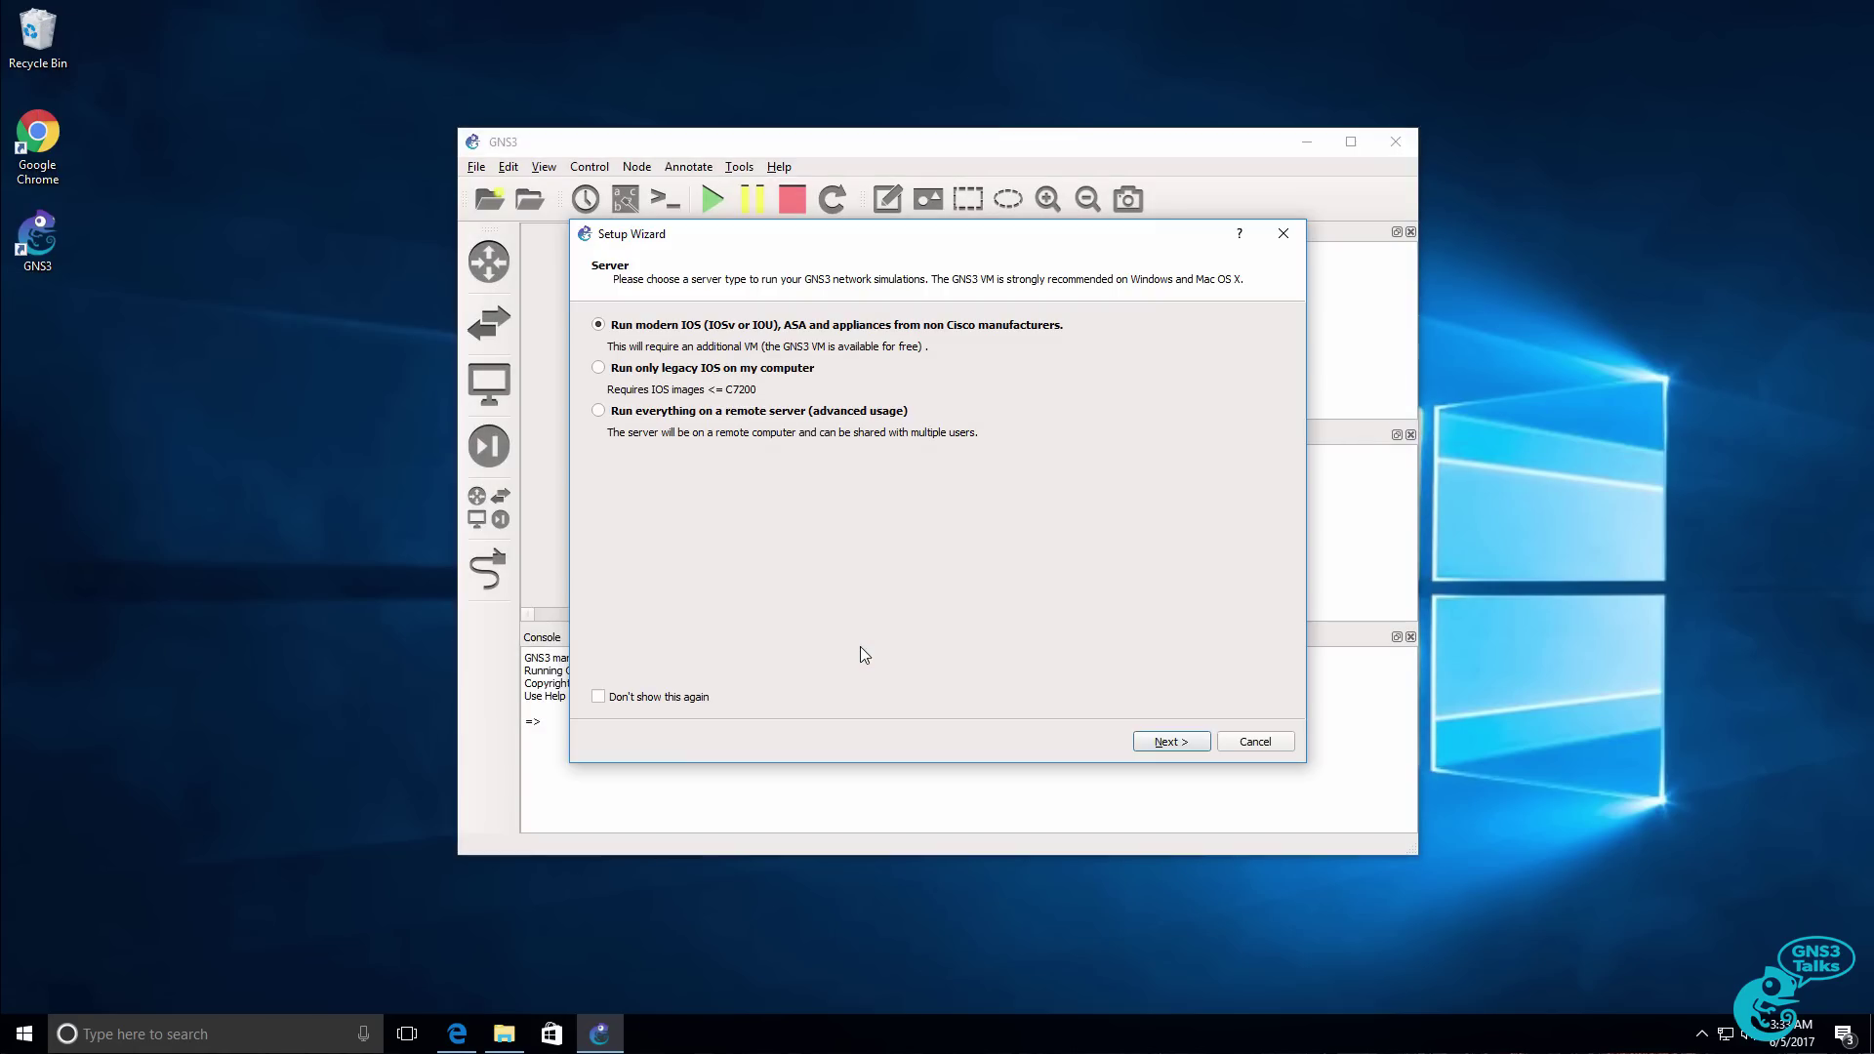
click(1251, 745)
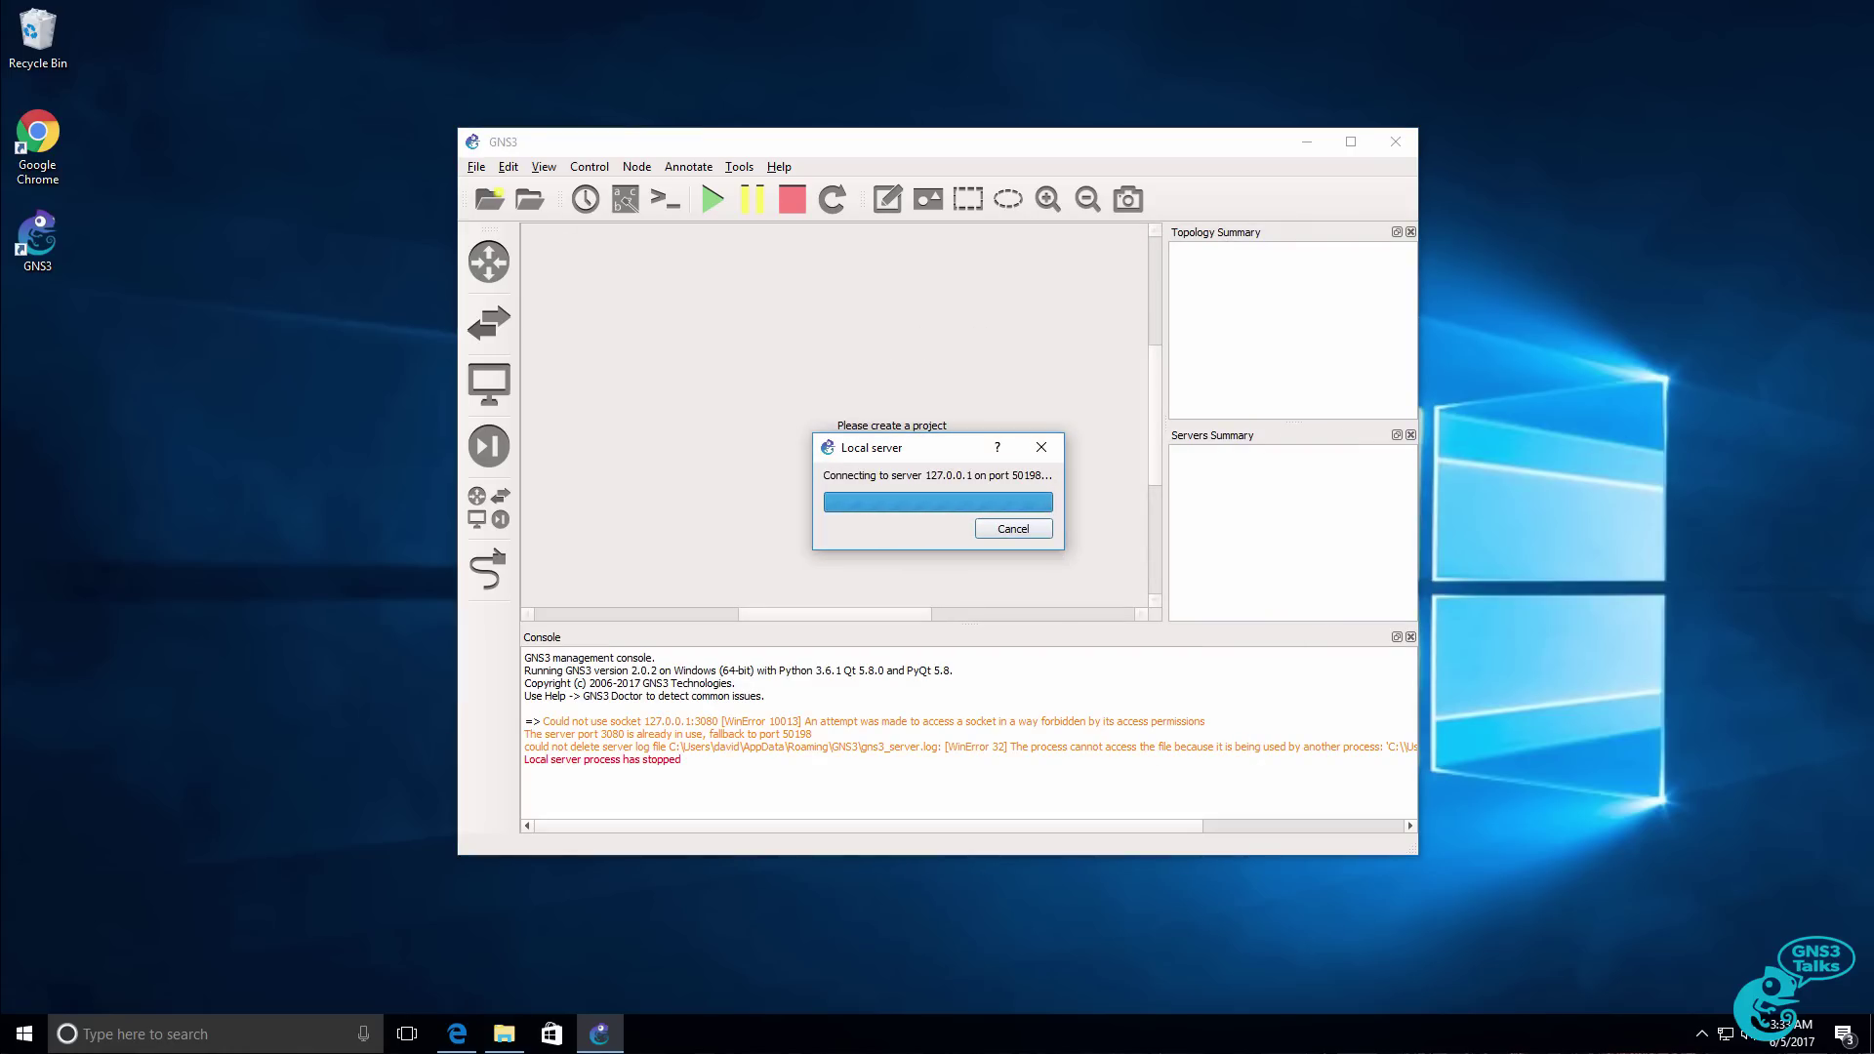
click(1021, 529)
click(1395, 142)
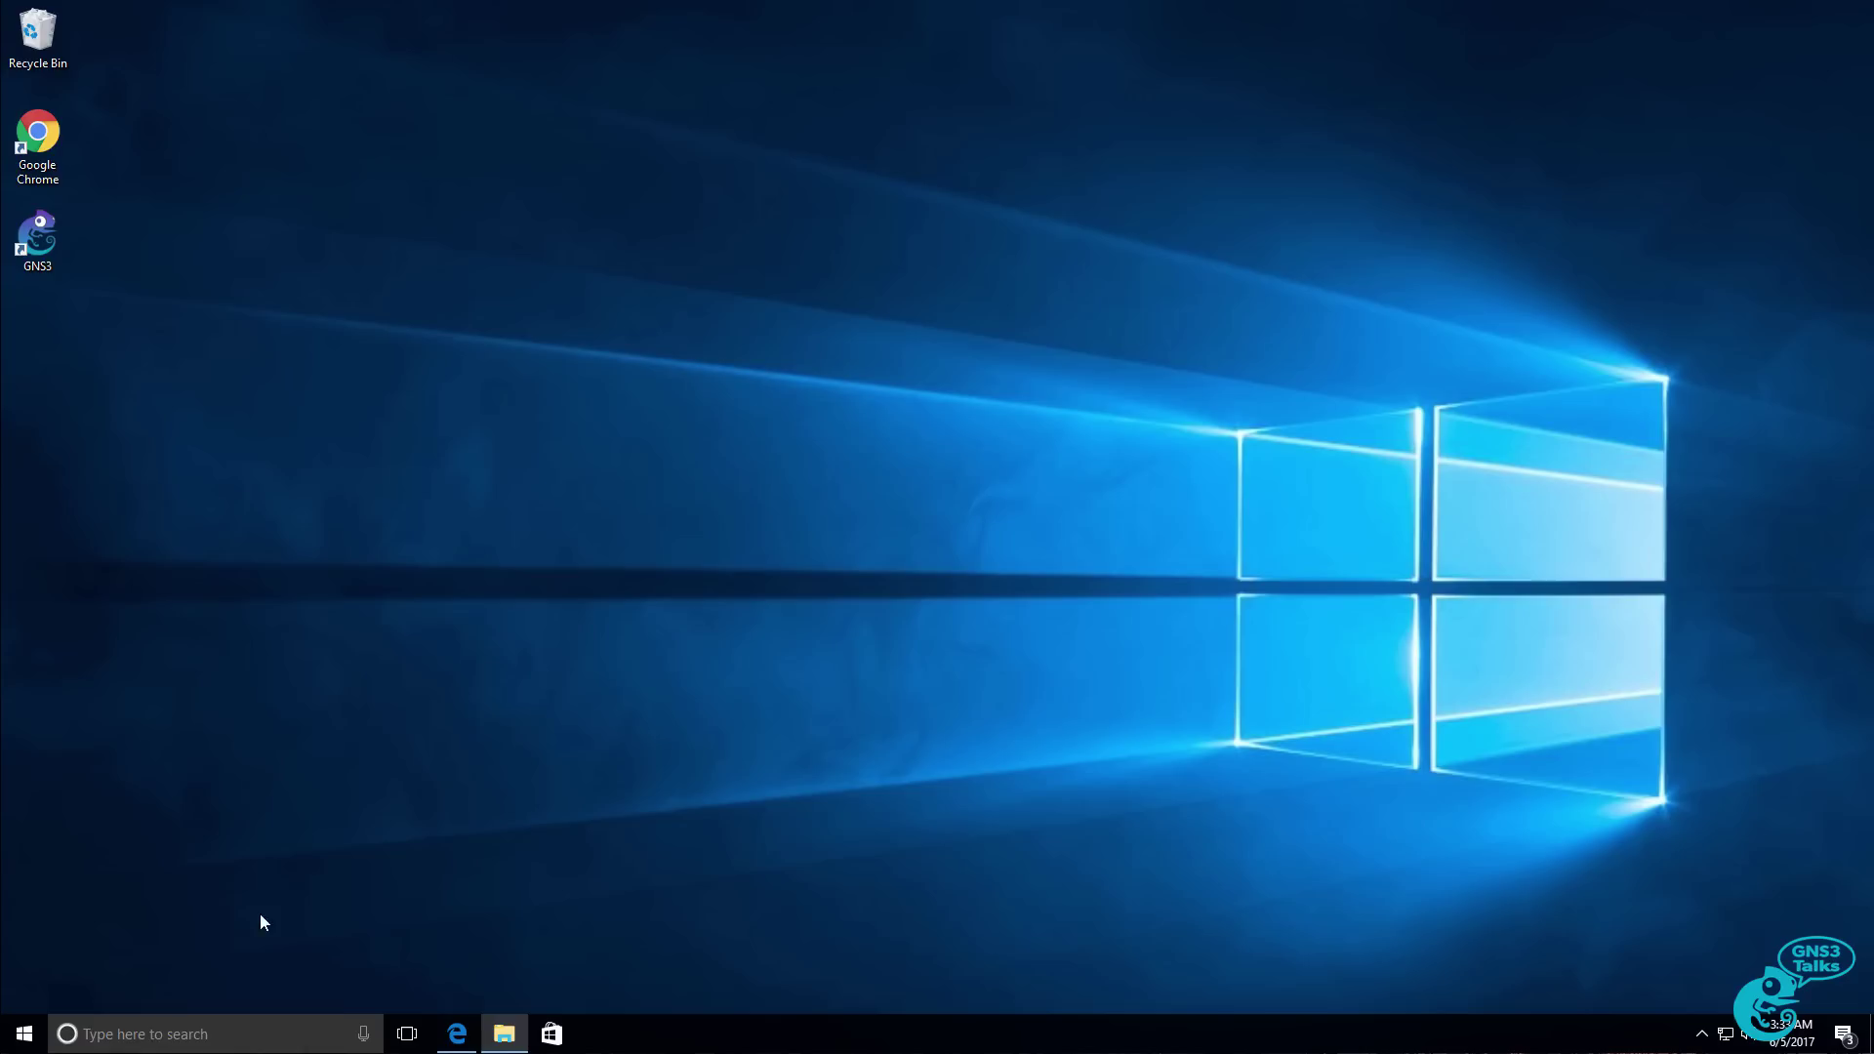
- Open Command Prompt, run 'shutdown -r' to restart the PC, and dismiss the warning
click(155, 1034)
text(c)
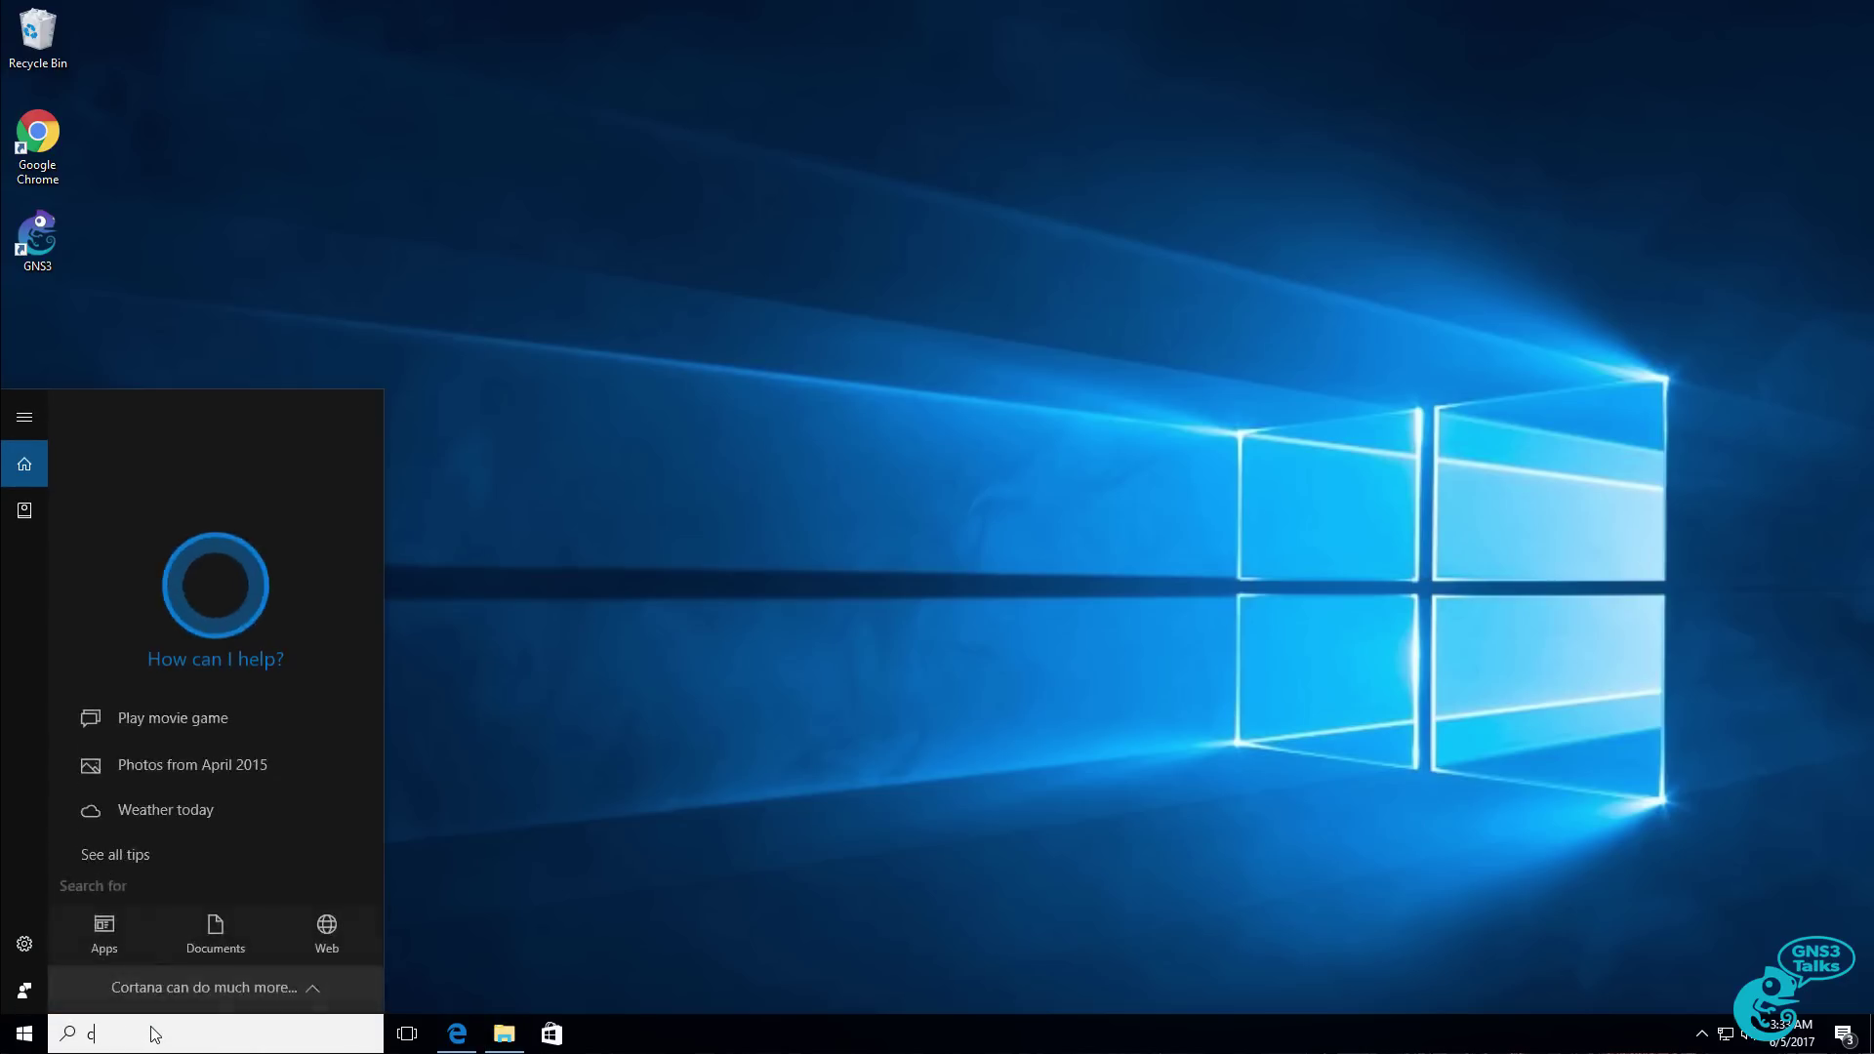
text(md)
key(Return)
text(shutd)
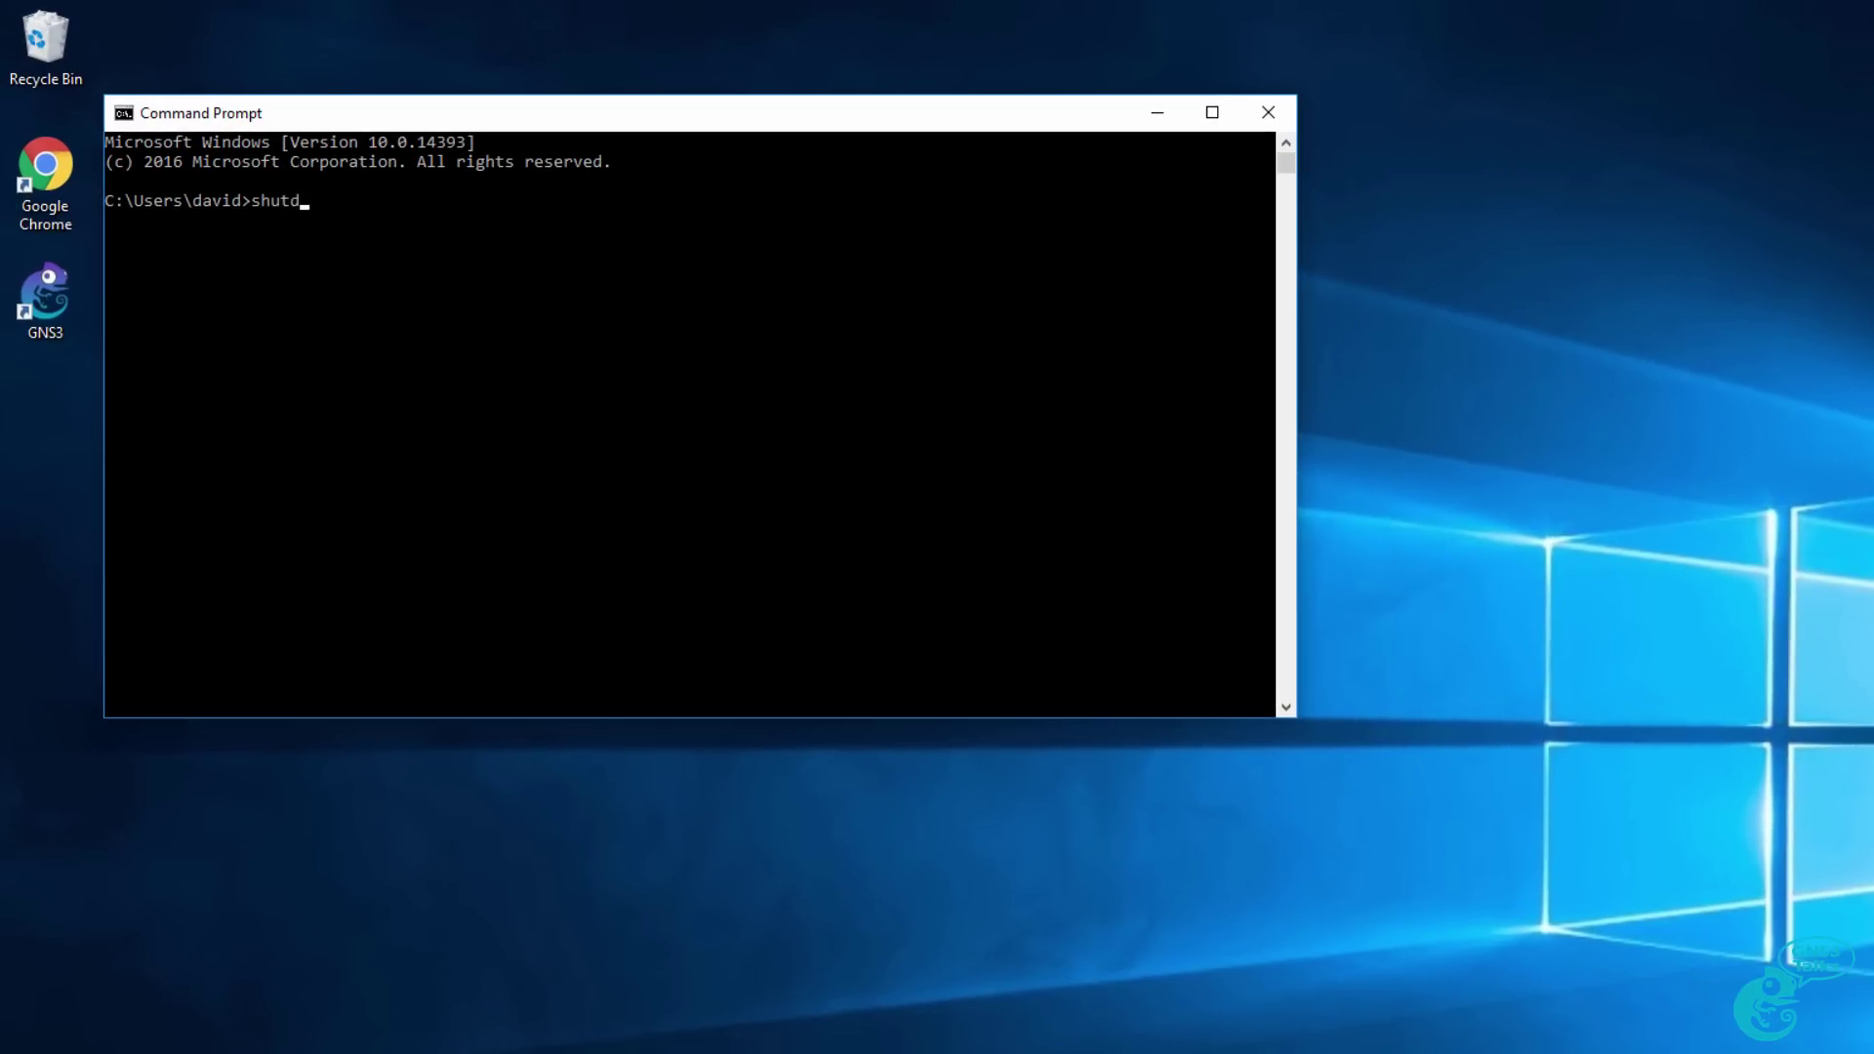
text(own -r)
key(Return)
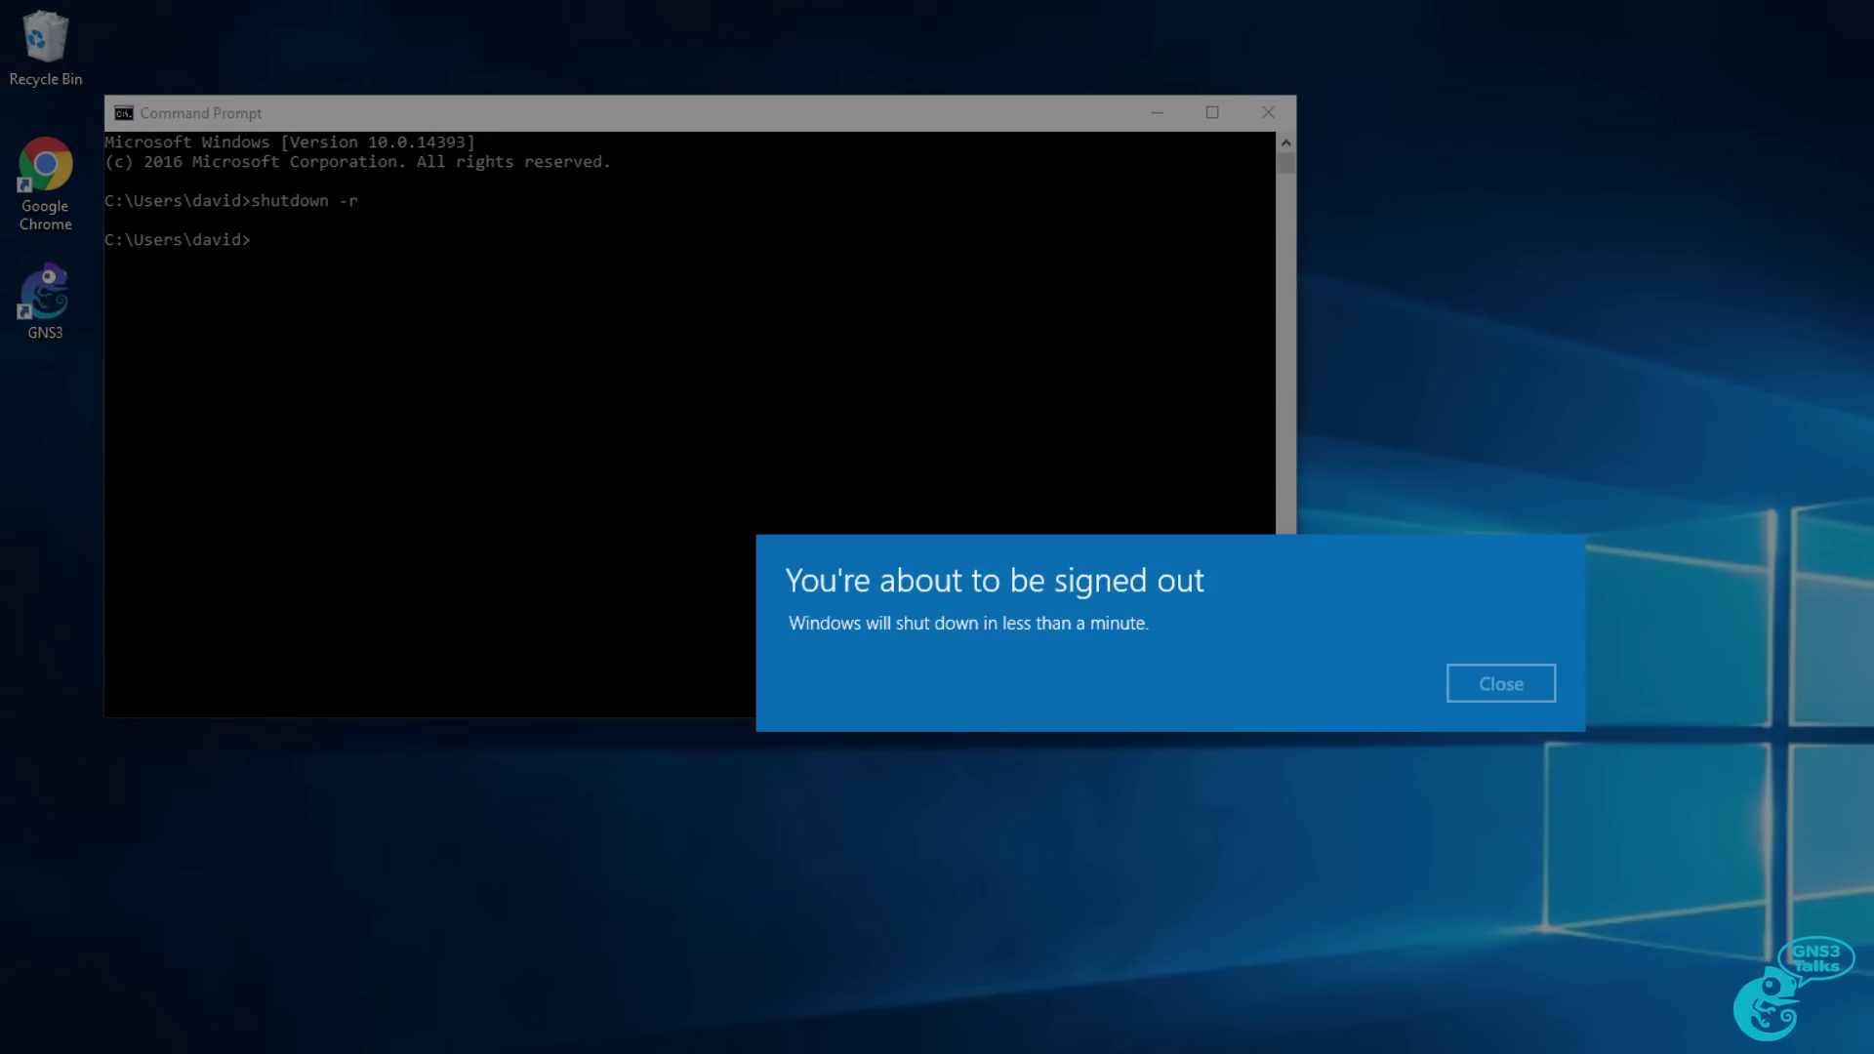
click(1463, 691)
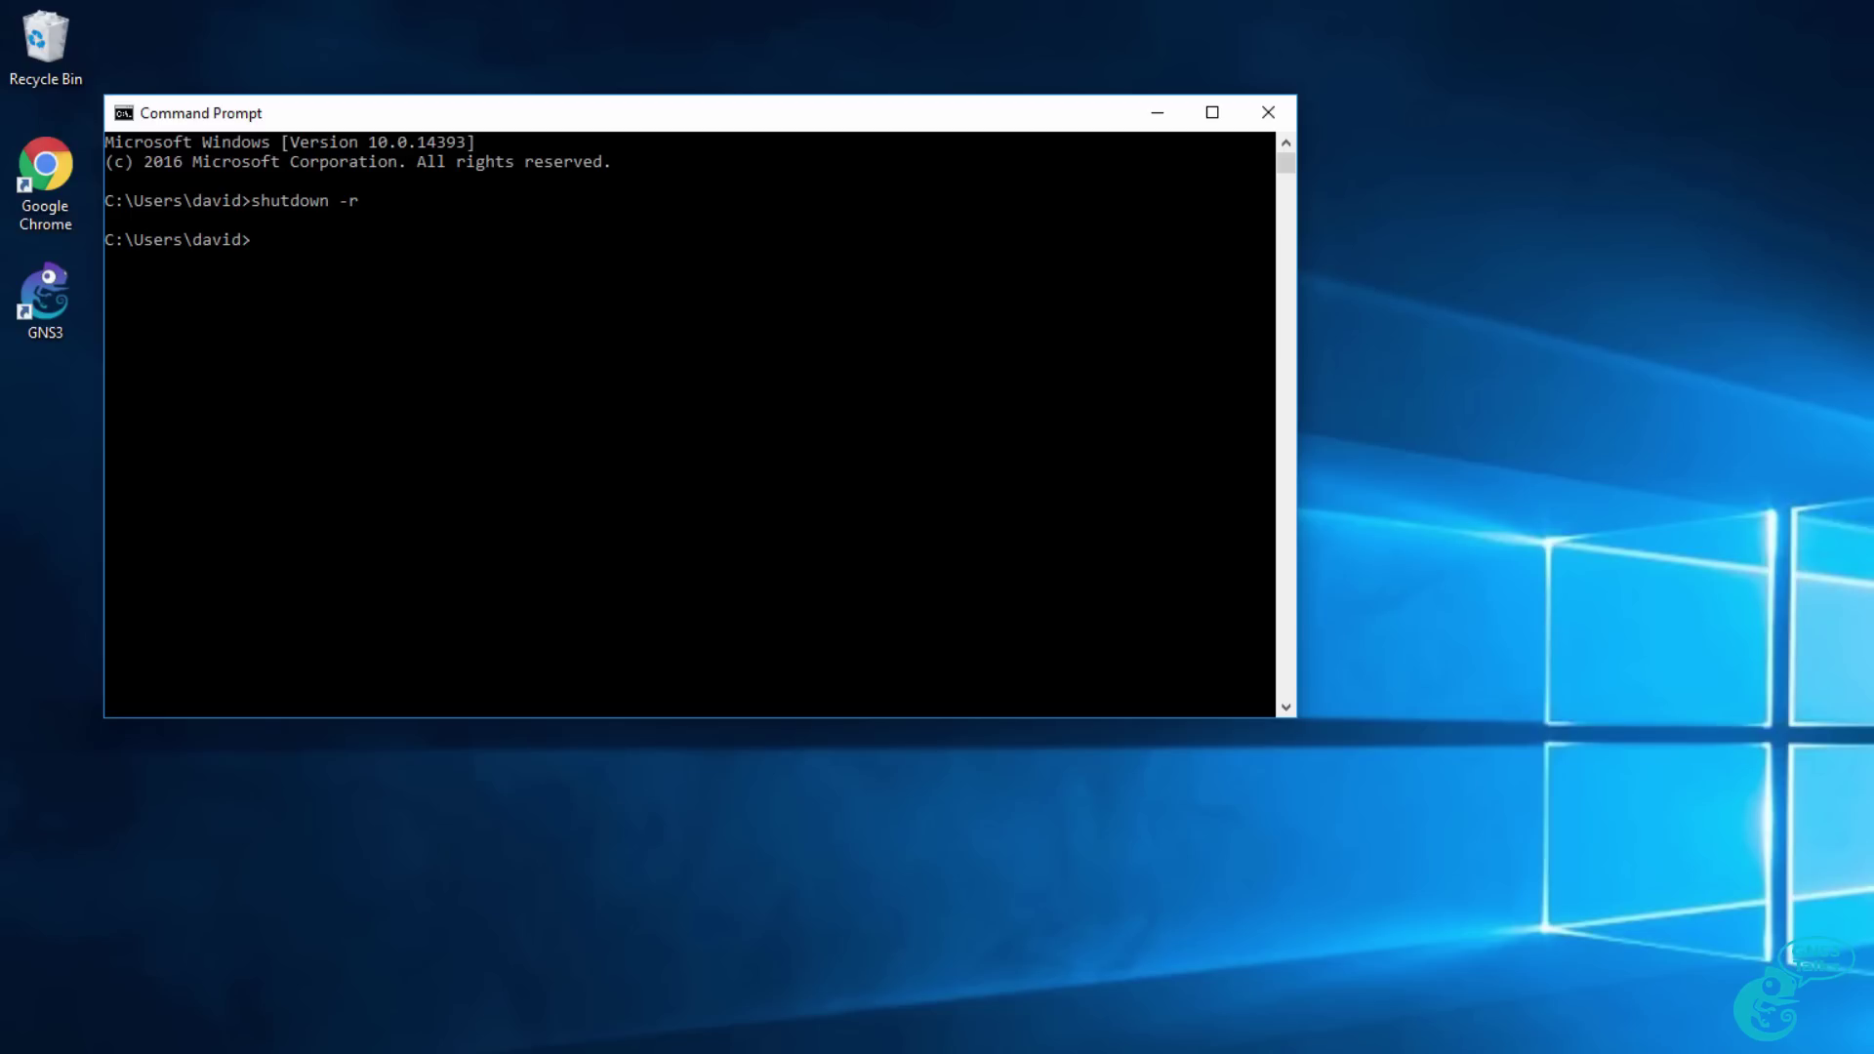